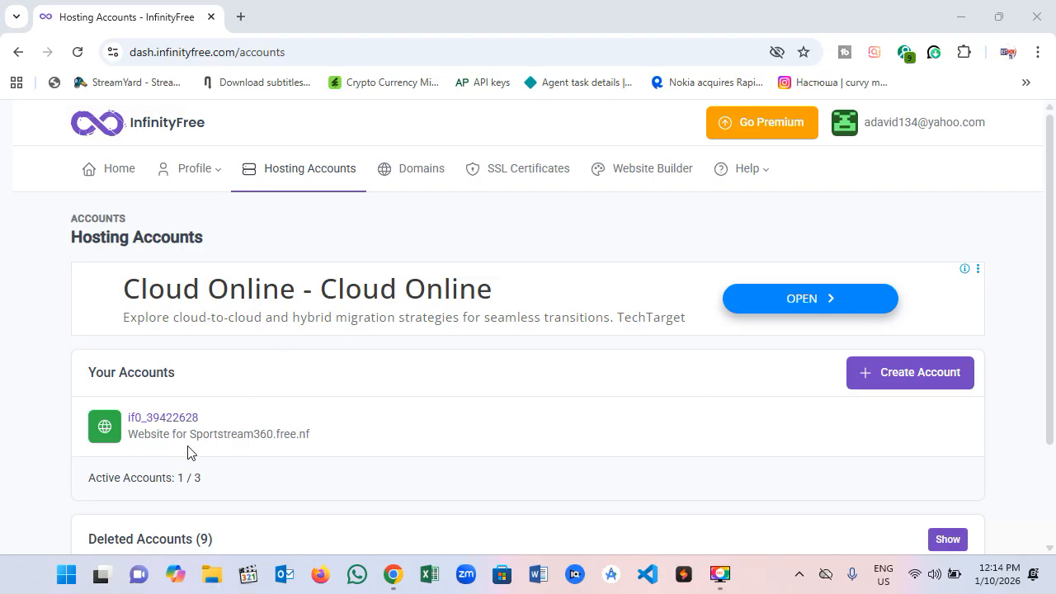
# Start creating a new hosting account from the Hosting Accounts page, closing the advertisement that interrupts it
pyautogui.scroll(-1, 198, 446)
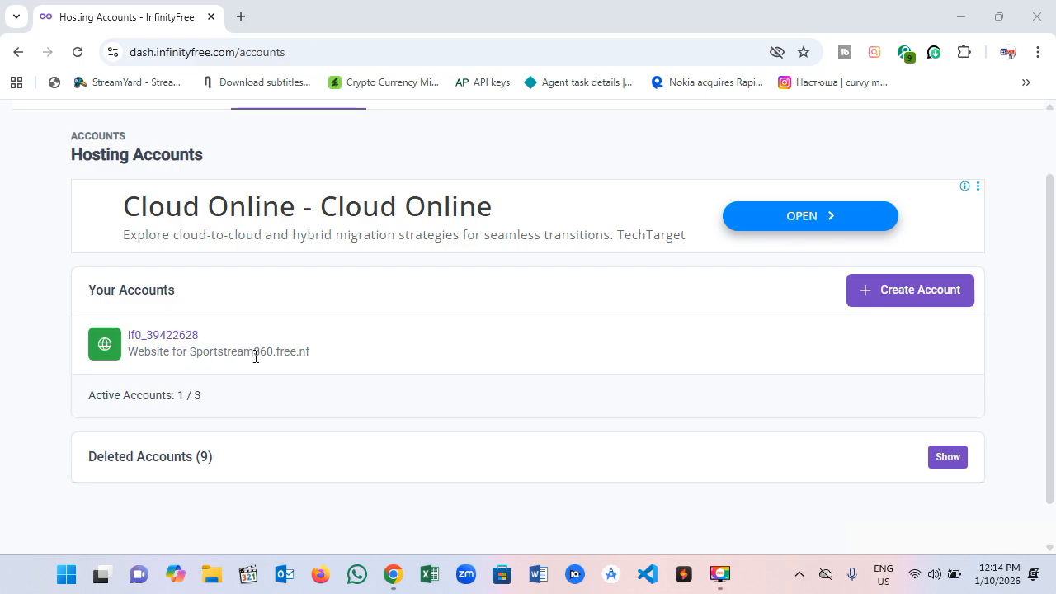
pyautogui.scroll(1, 455, 358)
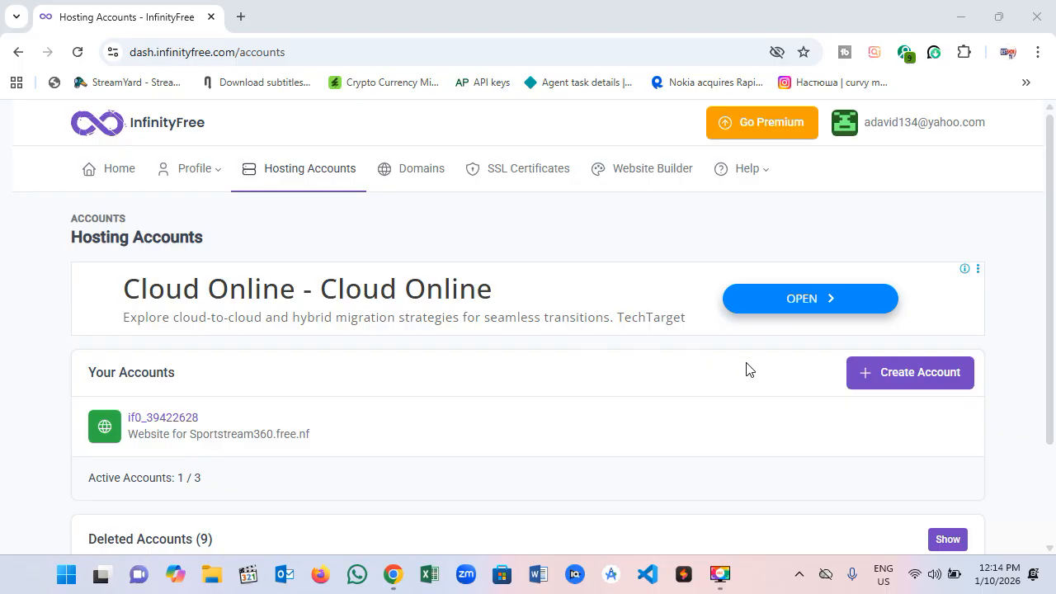
pyautogui.scroll(-1, 832, 373)
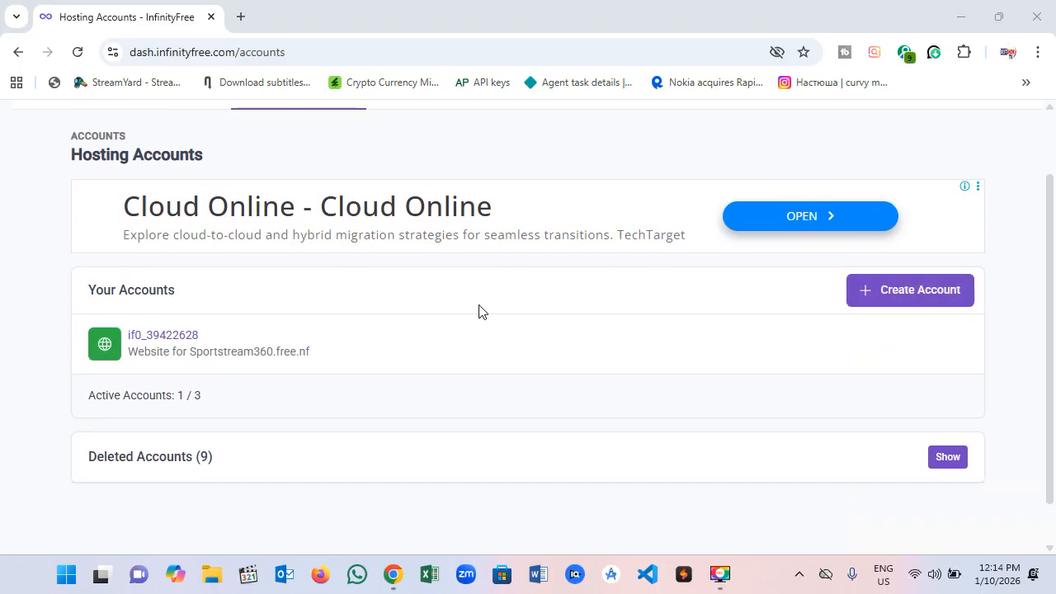
pyautogui.scroll(1, 469, 292)
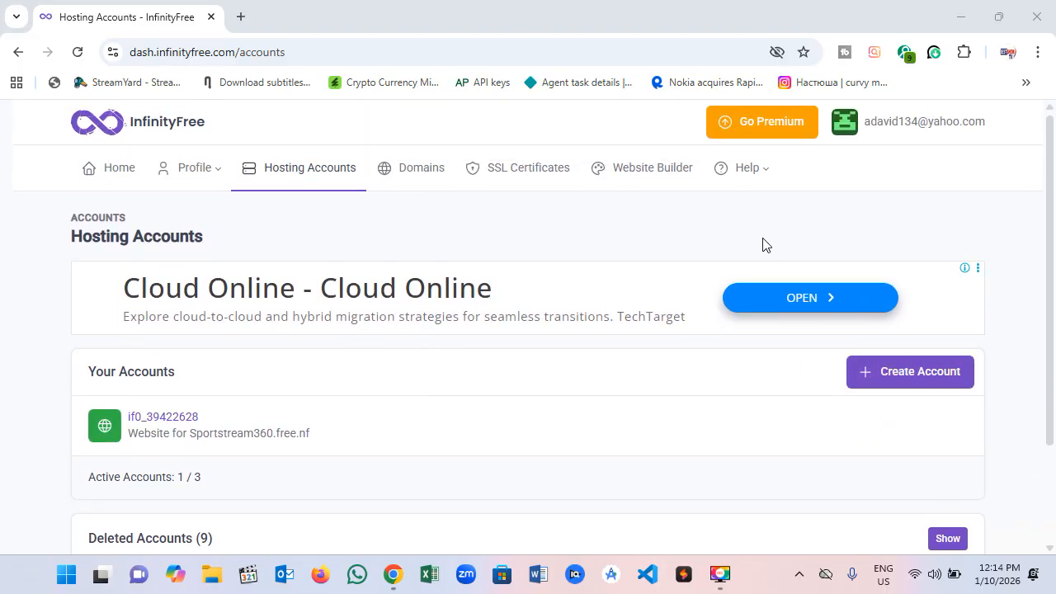
pyautogui.scroll(-1, 764, 242)
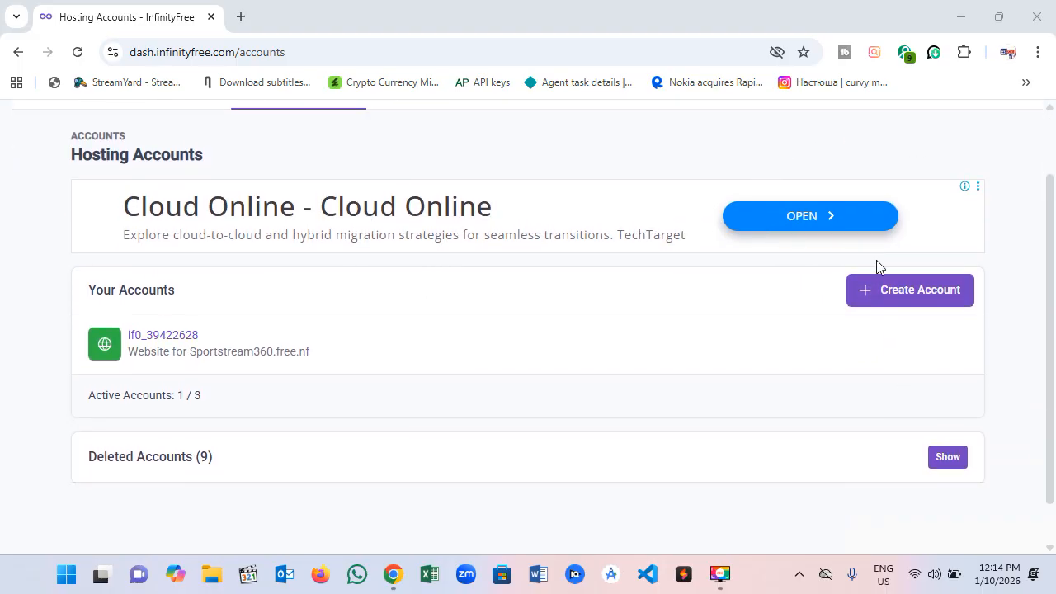
pyautogui.click(933, 301)
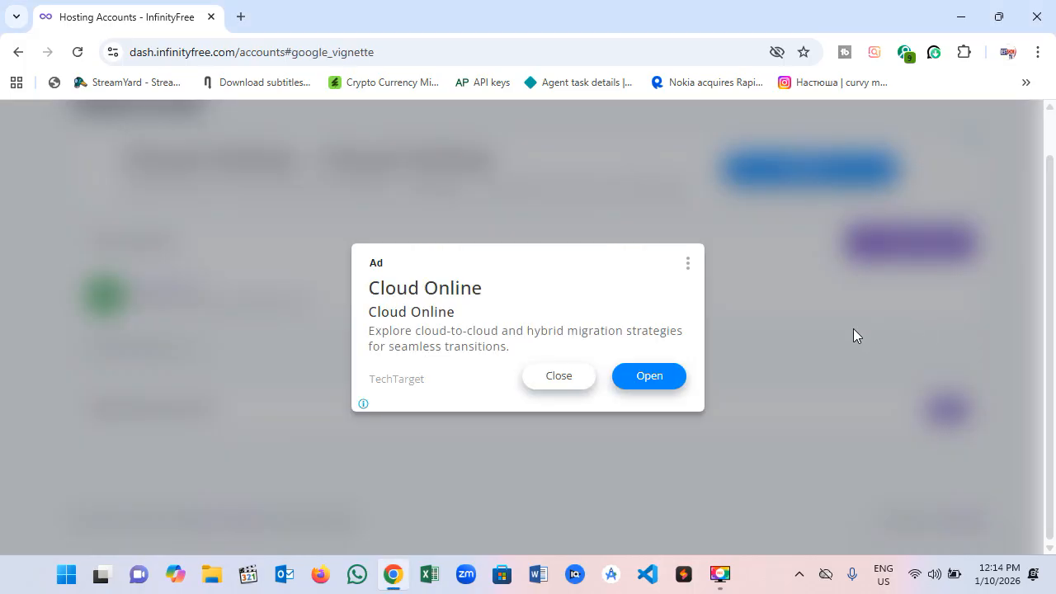
pyautogui.click(558, 376)
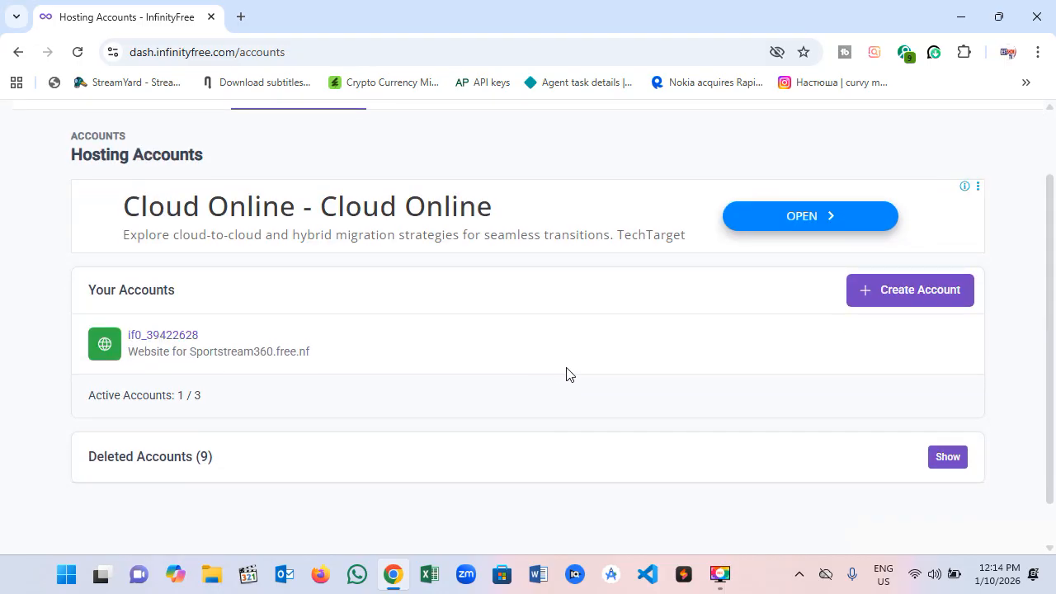
pyautogui.scroll(1, 705, 378)
pyautogui.scroll(-2, 704, 377)
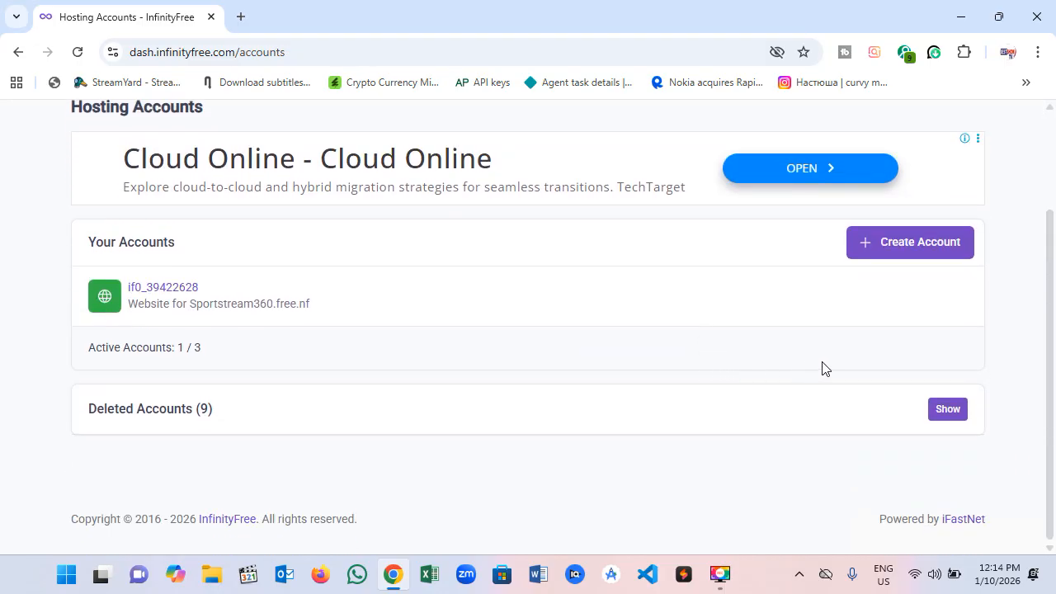
pyautogui.click(890, 250)
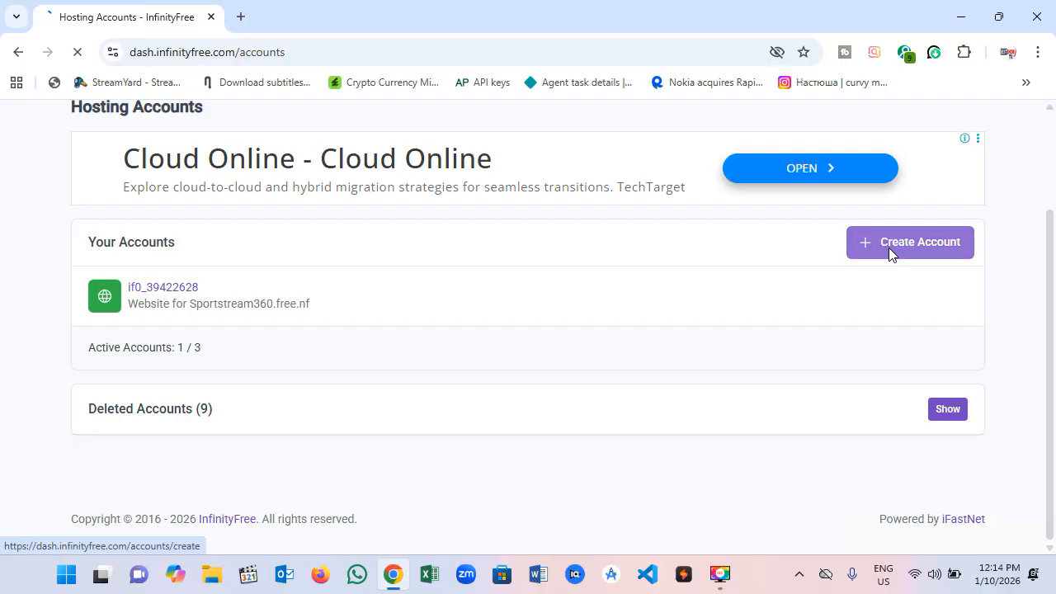
# Compare the hosting plans and choose the free $0 InfinityFree plan for the new account
pyautogui.scroll(-3, 891, 254)
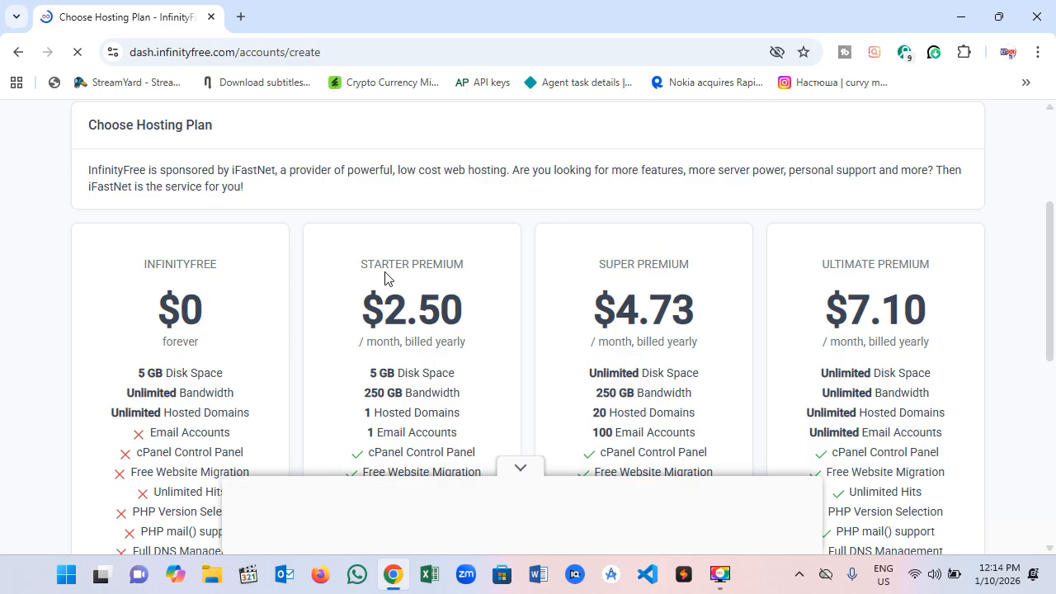
pyautogui.click(521, 469)
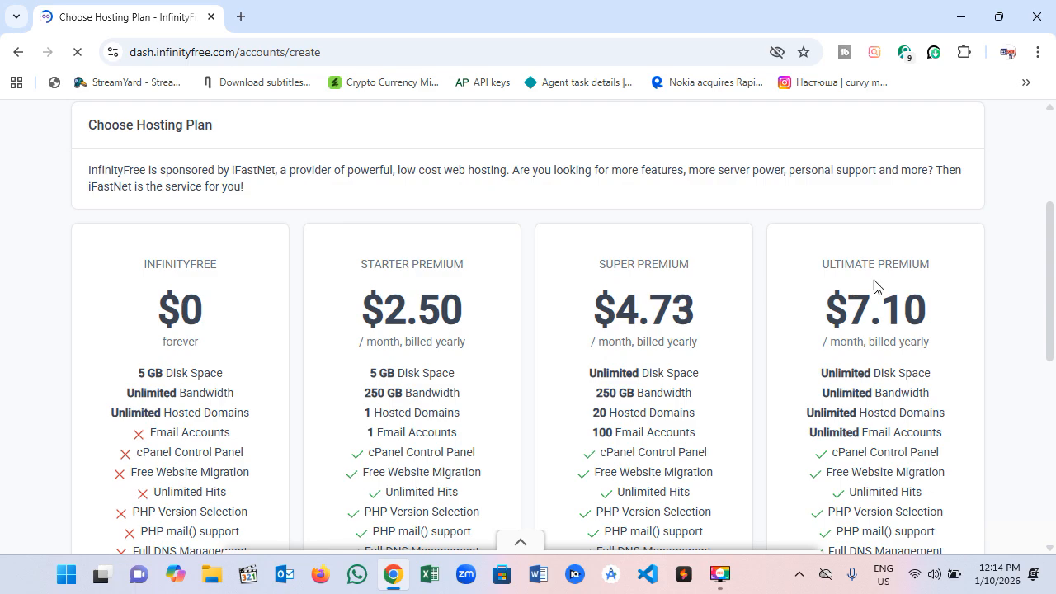
pyautogui.scroll(-2, 735, 312)
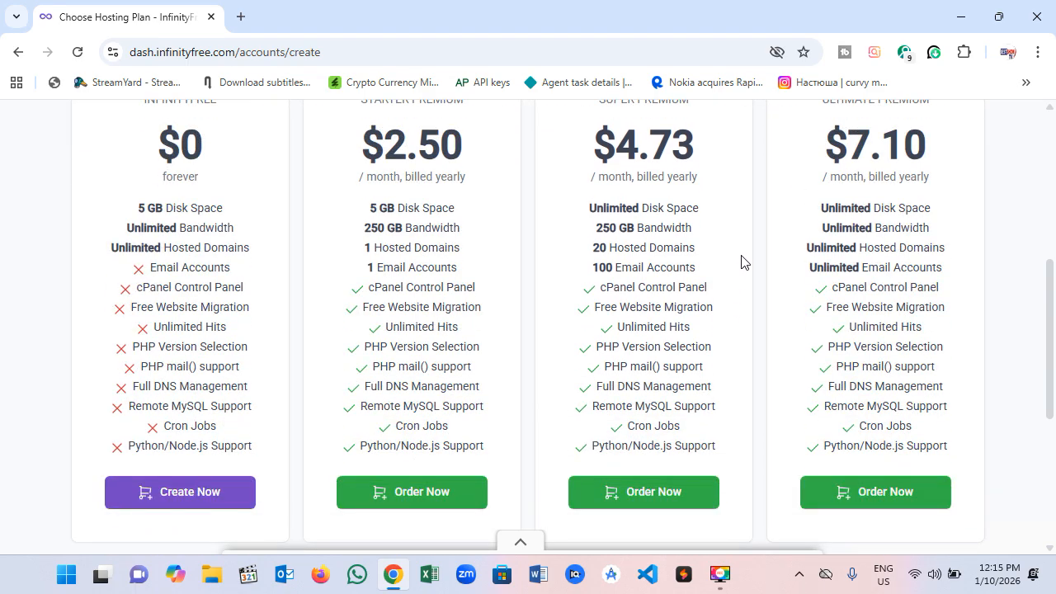
pyautogui.scroll(1, 421, 306)
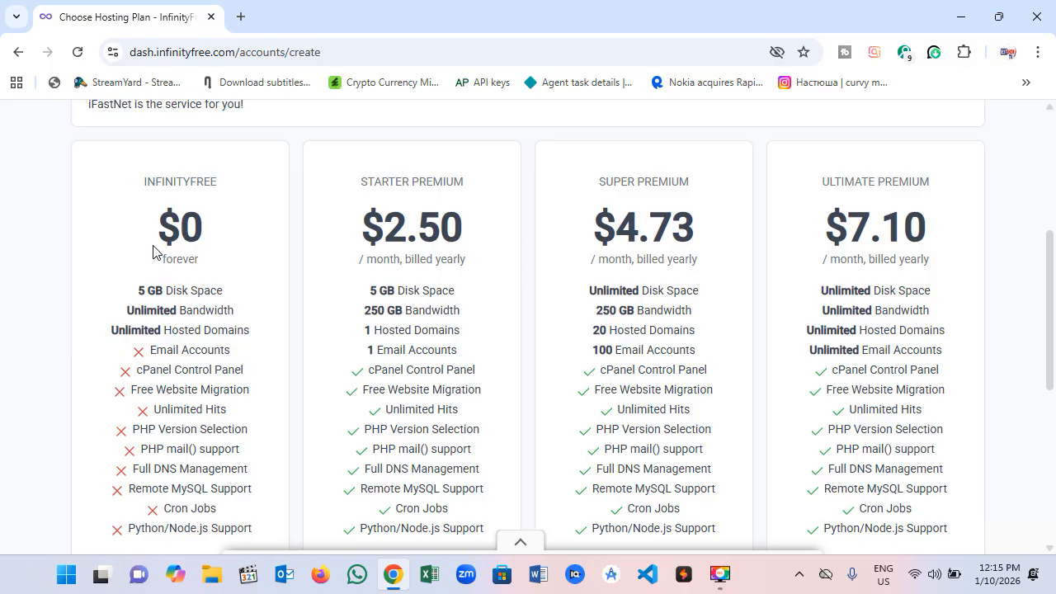
pyautogui.scroll(-2, 190, 259)
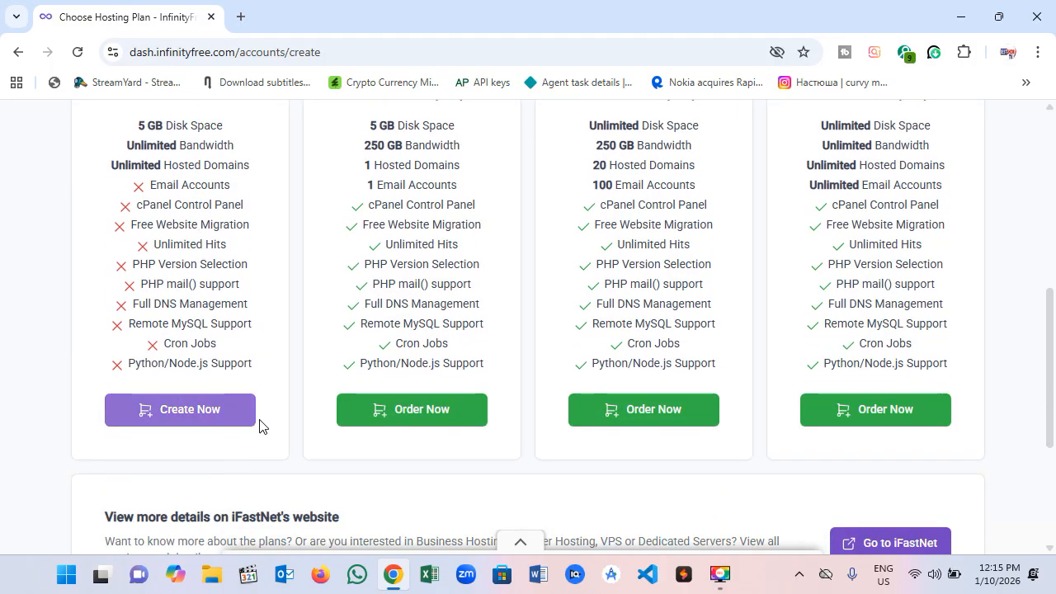
pyautogui.scroll(1, 229, 371)
pyautogui.scroll(1, 221, 355)
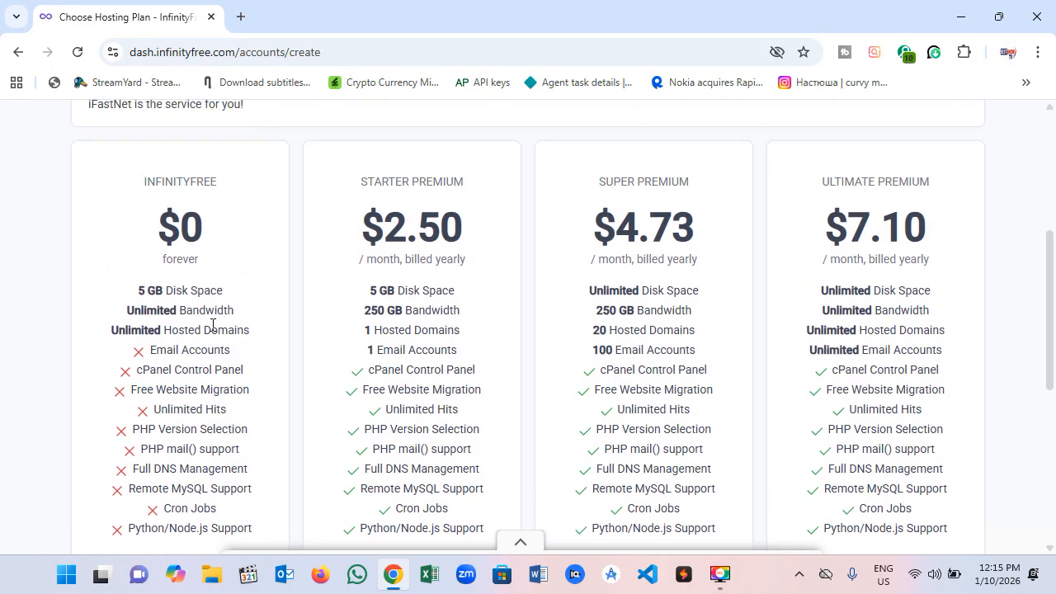
pyautogui.scroll(-1, 213, 326)
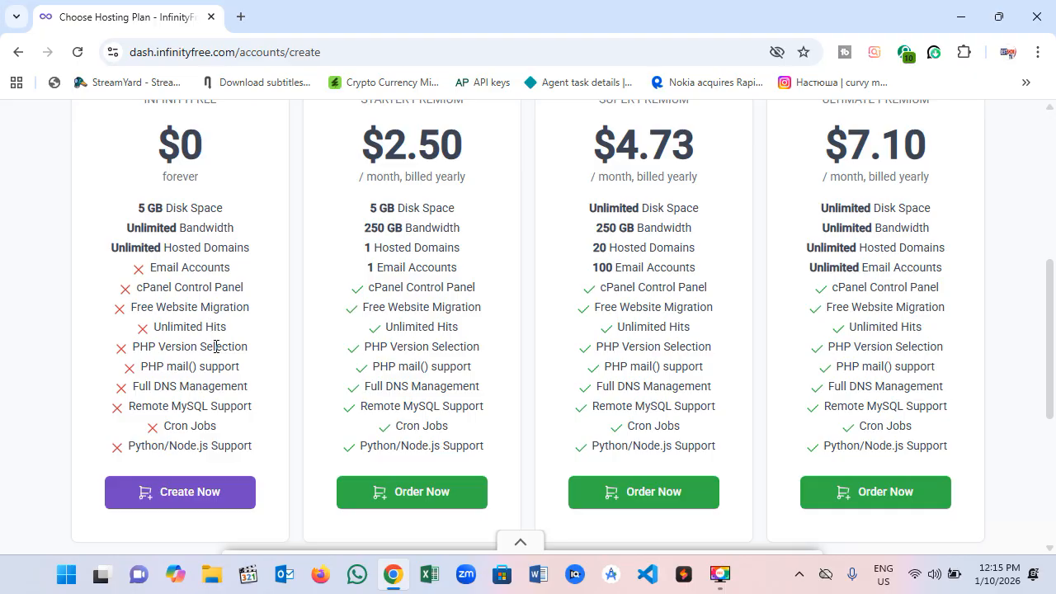
pyautogui.scroll(-1, 223, 355)
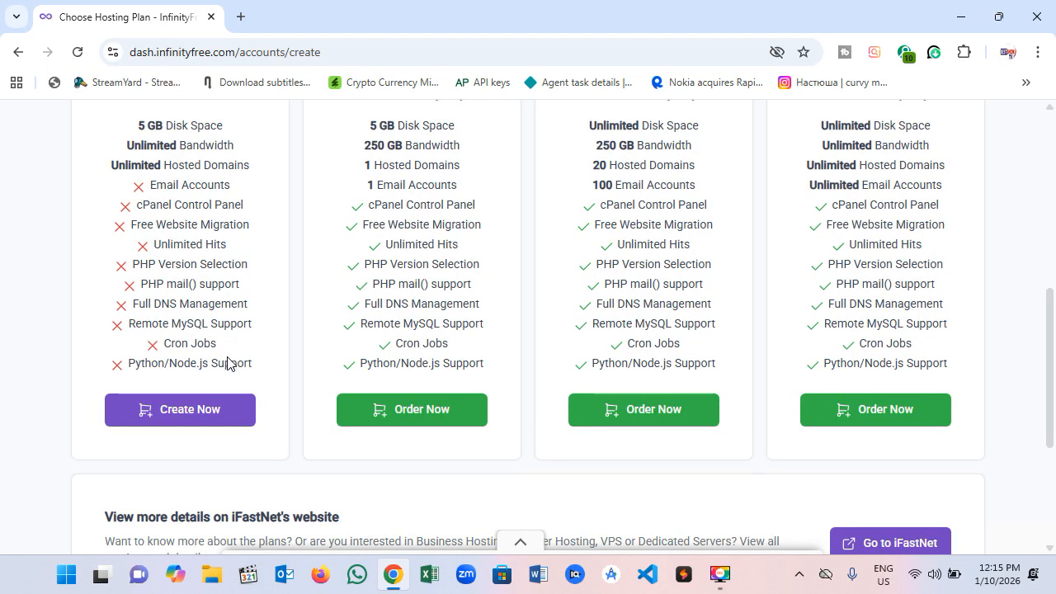
pyautogui.click(193, 423)
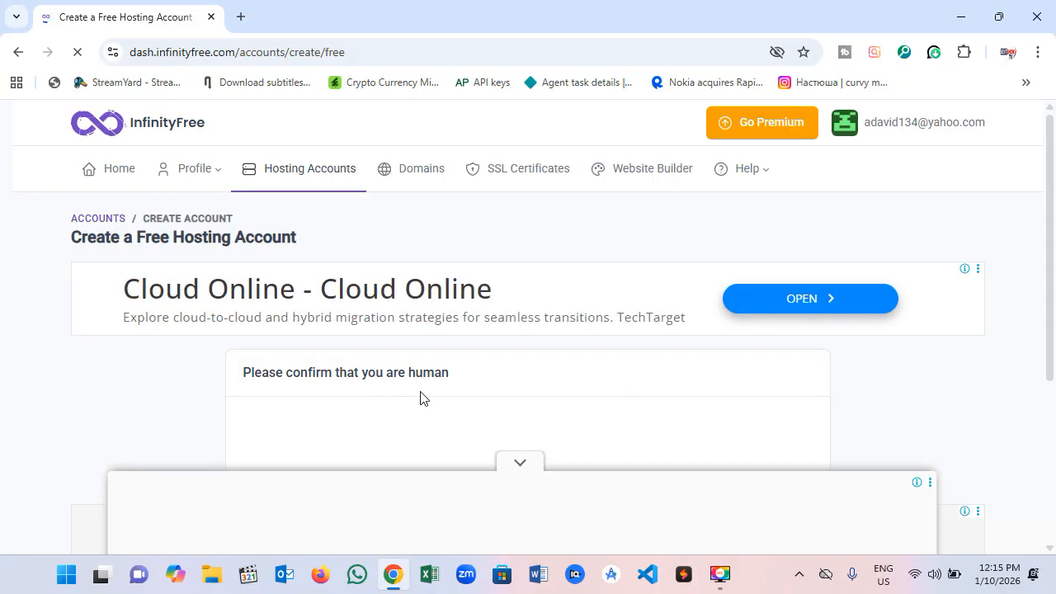
# Collapse the advertisement, let the human check complete, and enter kelotvtutorial as the subdomain
pyautogui.click(515, 447)
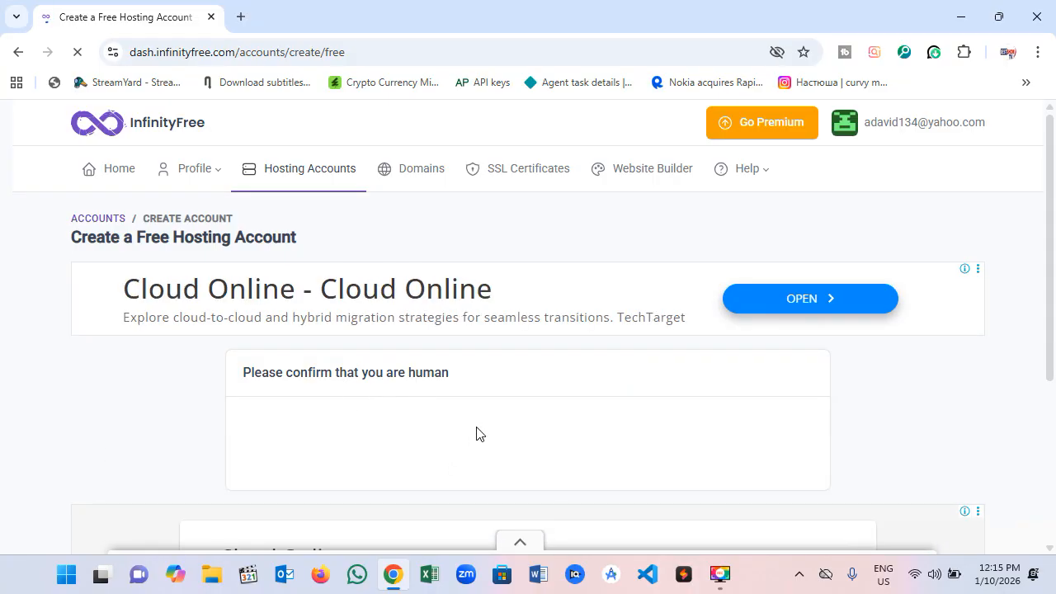
pyautogui.scroll(-2, 497, 420)
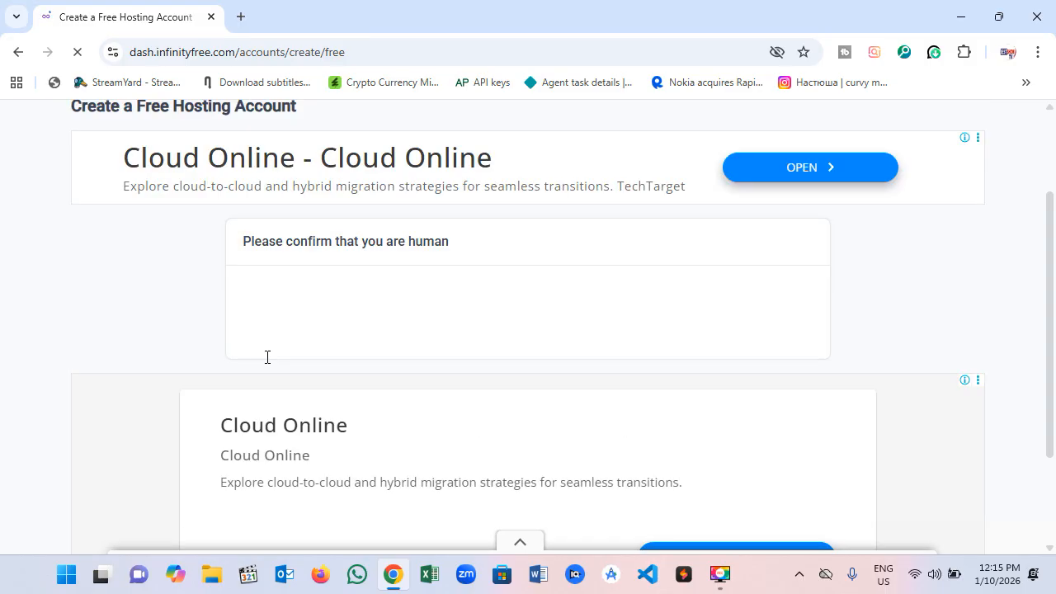
pyautogui.scroll(2, 266, 357)
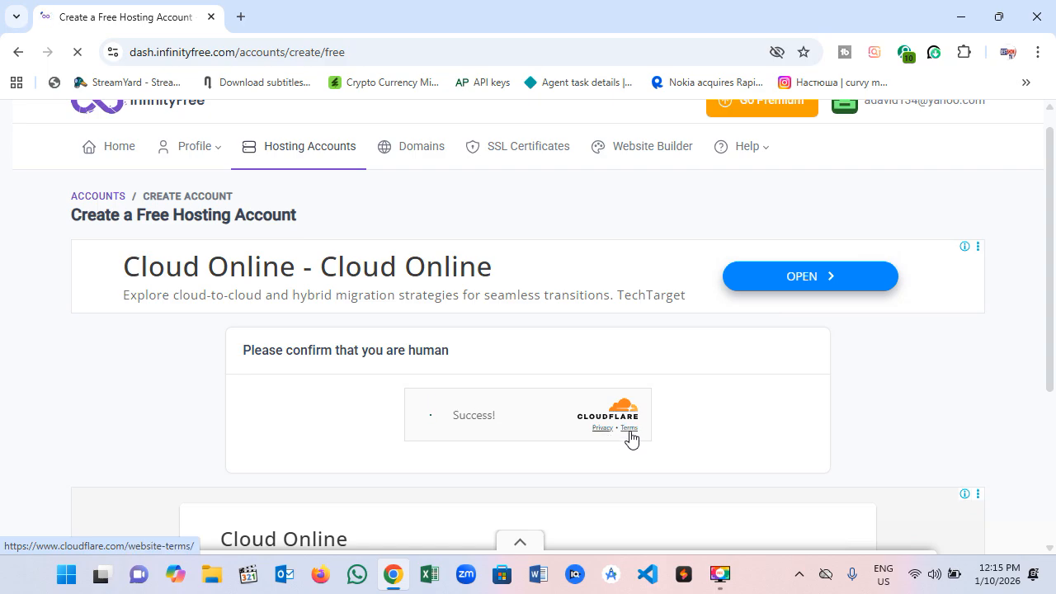
pyautogui.scroll(-2, 495, 421)
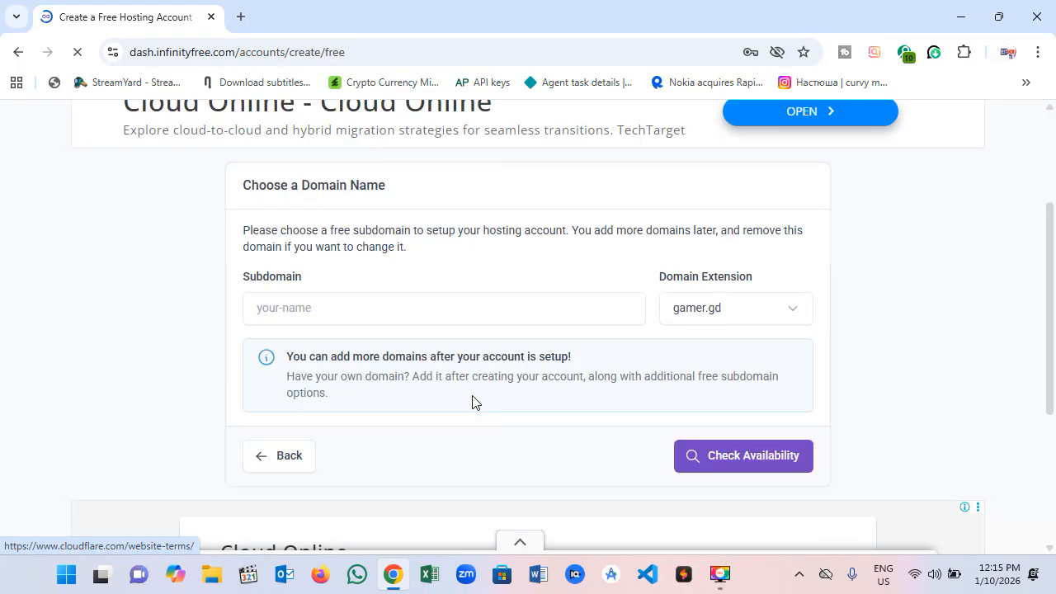
pyautogui.click(363, 308)
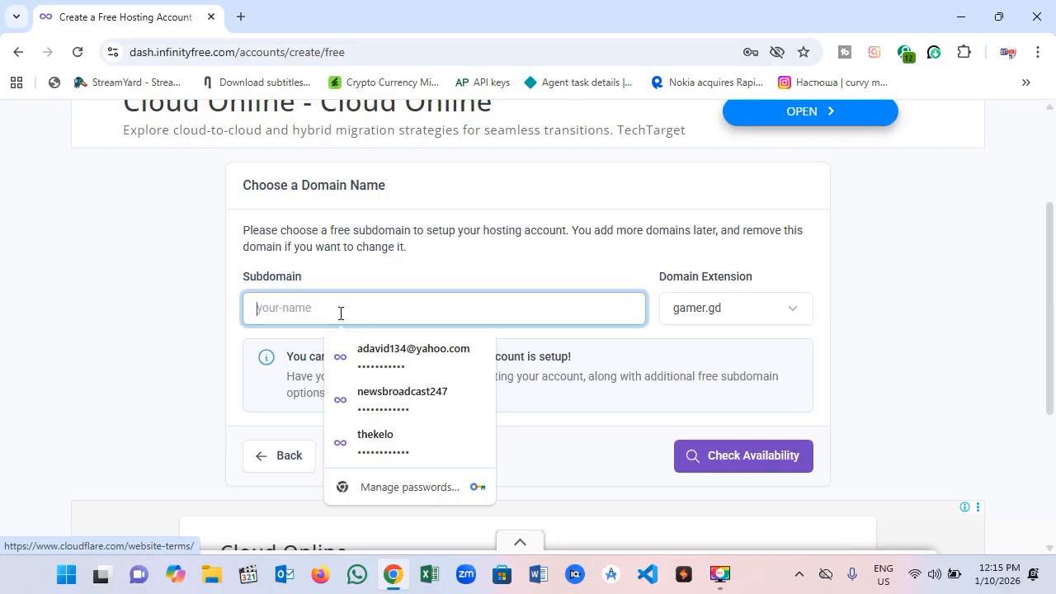
pyautogui.write('kelotvtutorial')
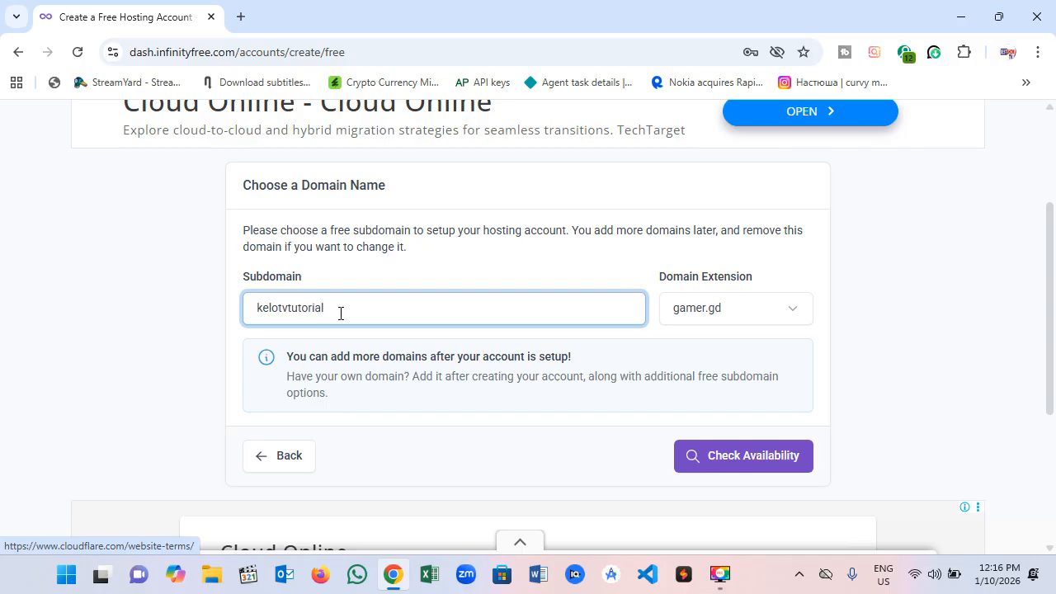
pyautogui.click(546, 350)
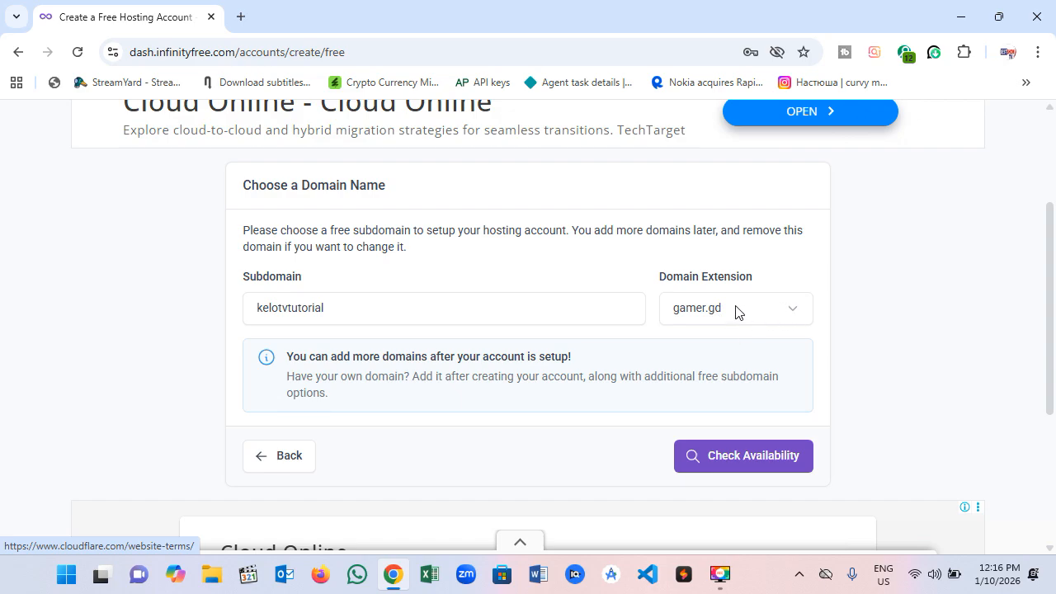
# Set the domain extension to free.nf and check the availability of the domain name
pyautogui.click(778, 314)
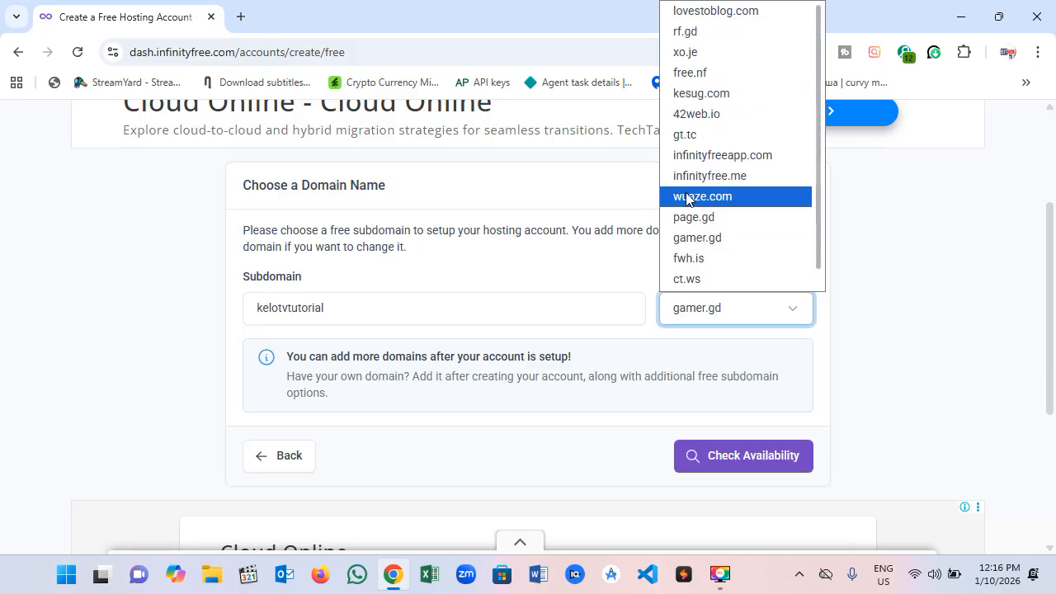
pyautogui.click(694, 72)
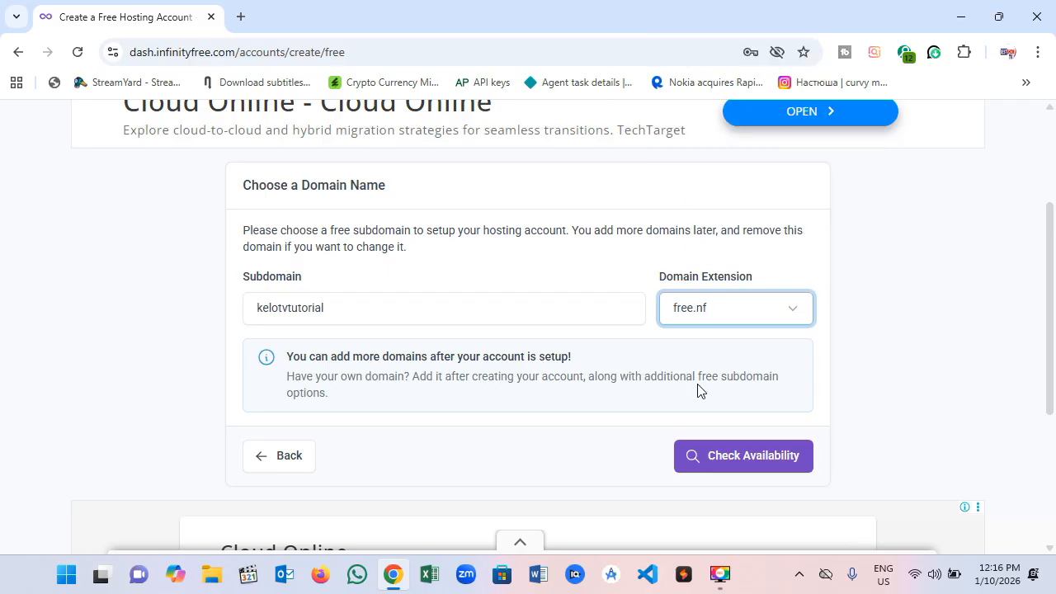
pyautogui.click(762, 462)
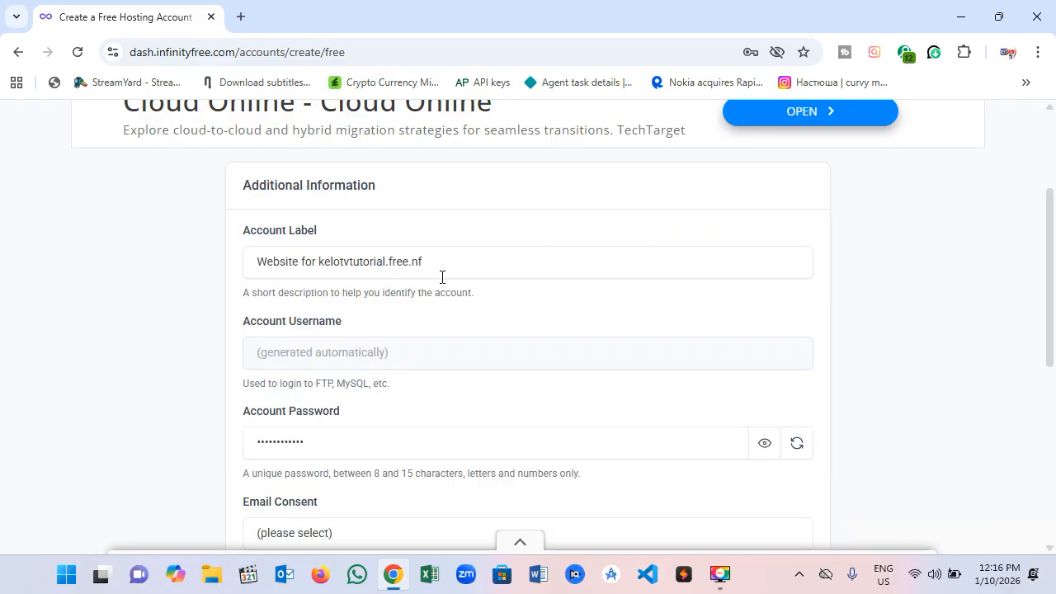
# Set the email consent to I Approve, keeping the prefilled label and password, and create the hosting account
pyautogui.scroll(-3, 475, 365)
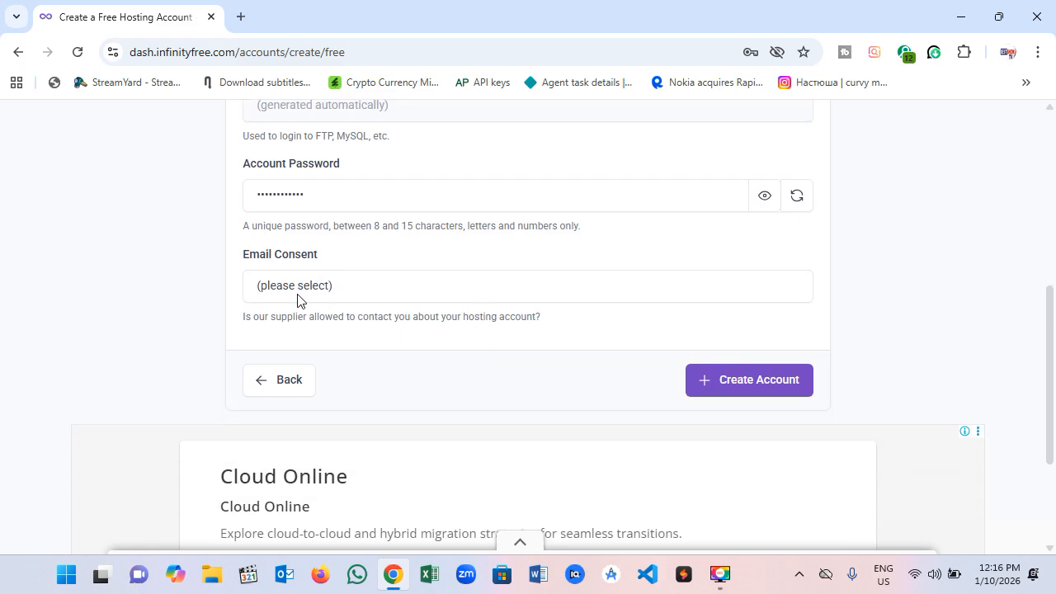
pyautogui.click(352, 292)
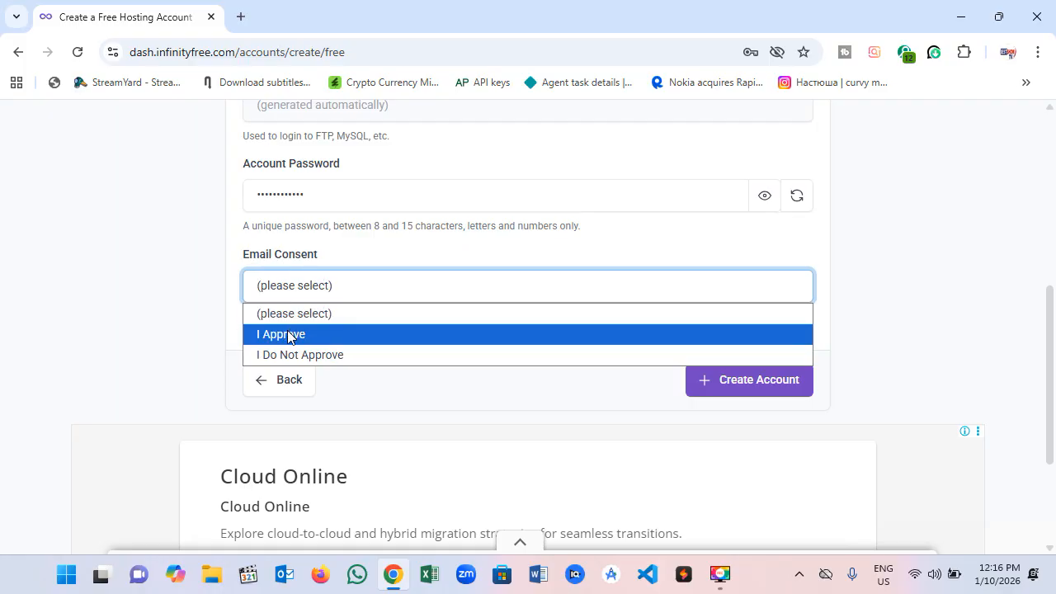
pyautogui.click(288, 334)
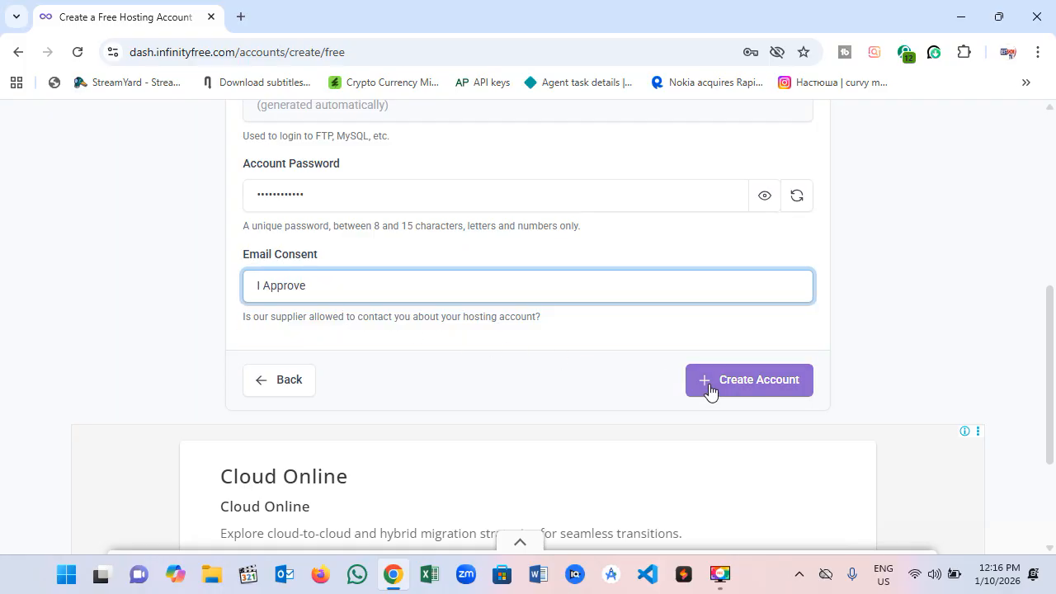
pyautogui.click(743, 386)
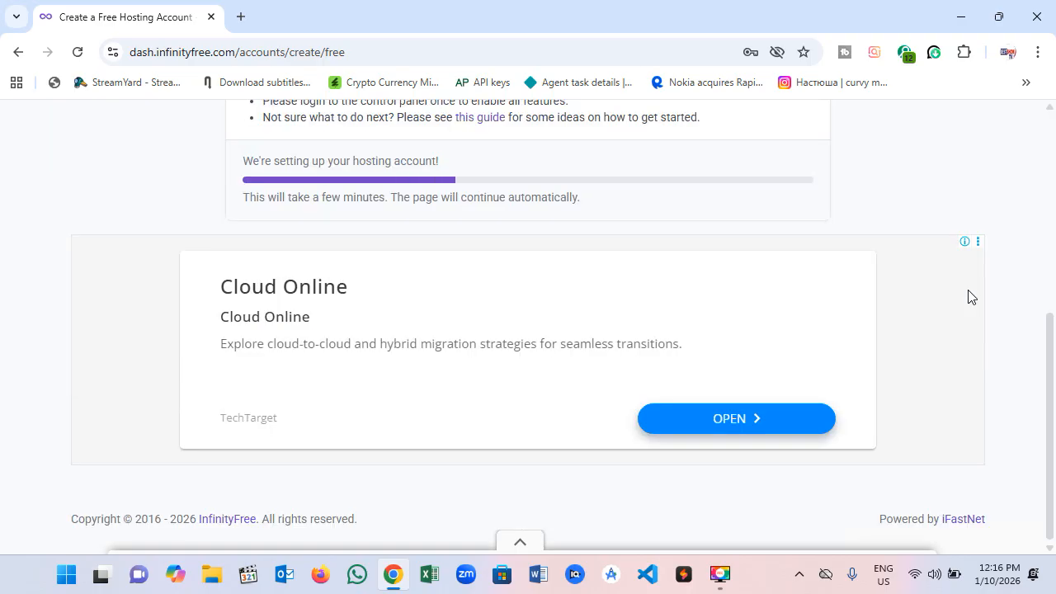
# Save the new hosting account's login in the browser's password manager and wait for the account overview to load
pyautogui.scroll(1, 504, 290)
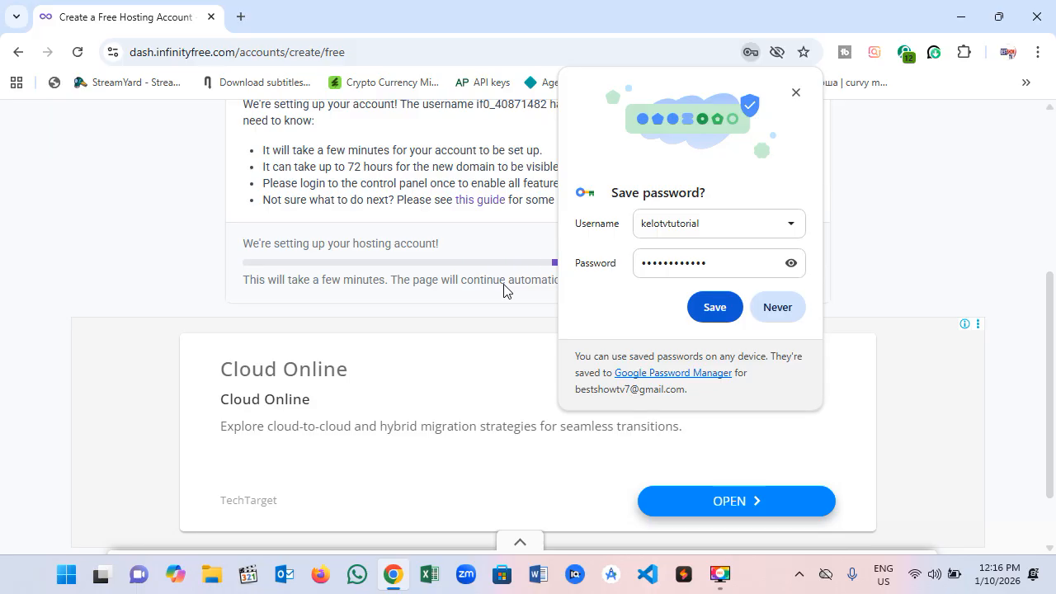
pyautogui.click(711, 306)
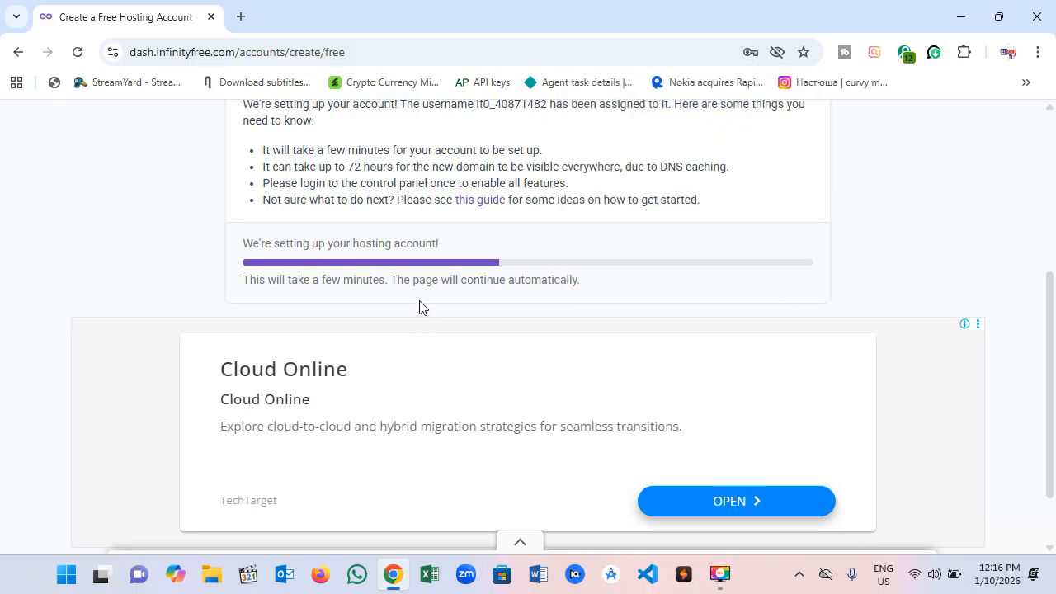
pyautogui.scroll(2, 420, 307)
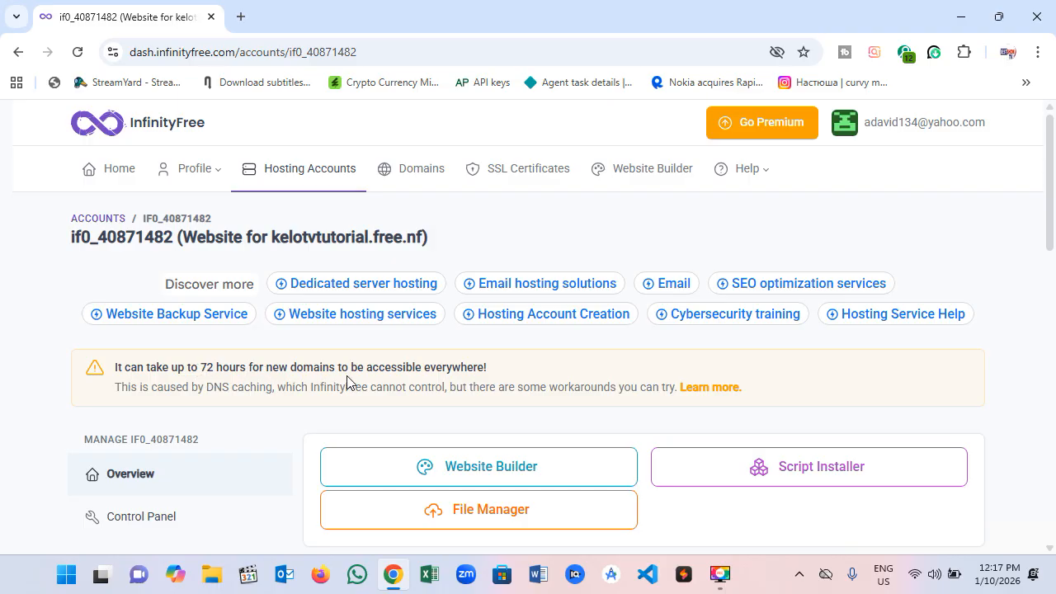
# Open the management page of the kelotvtutorial.free.nf domain and review its domain details and directory status
pyautogui.scroll(-4, 512, 371)
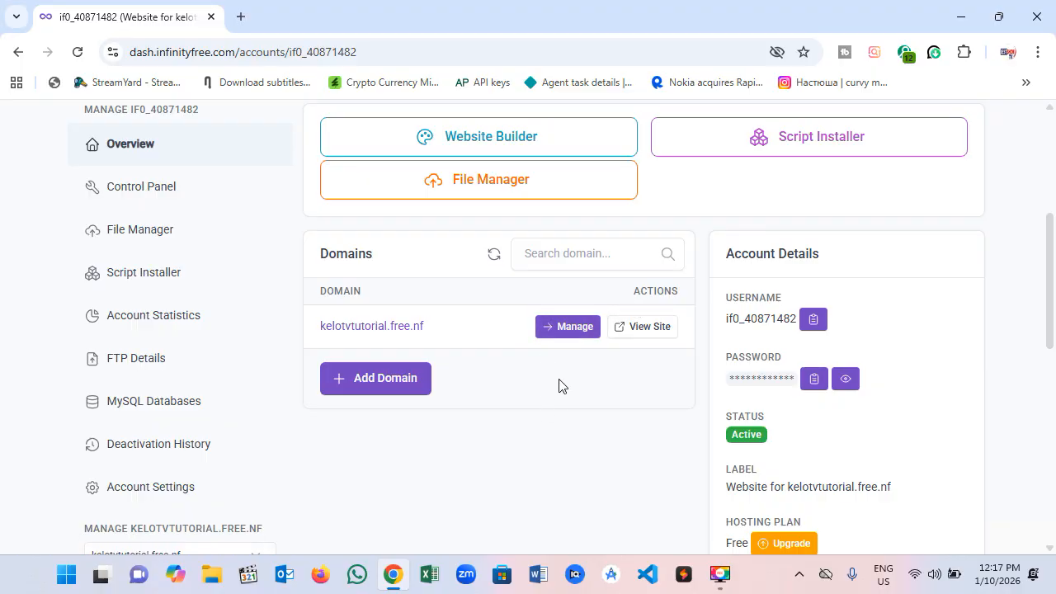
pyautogui.click(574, 331)
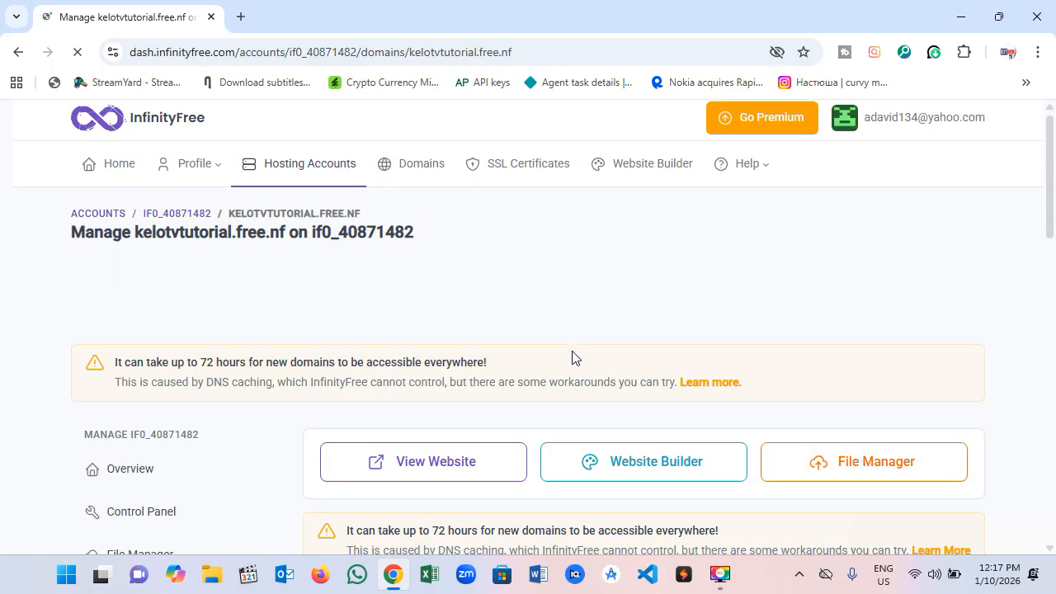
pyautogui.scroll(-2, 573, 357)
pyautogui.scroll(-2, 573, 356)
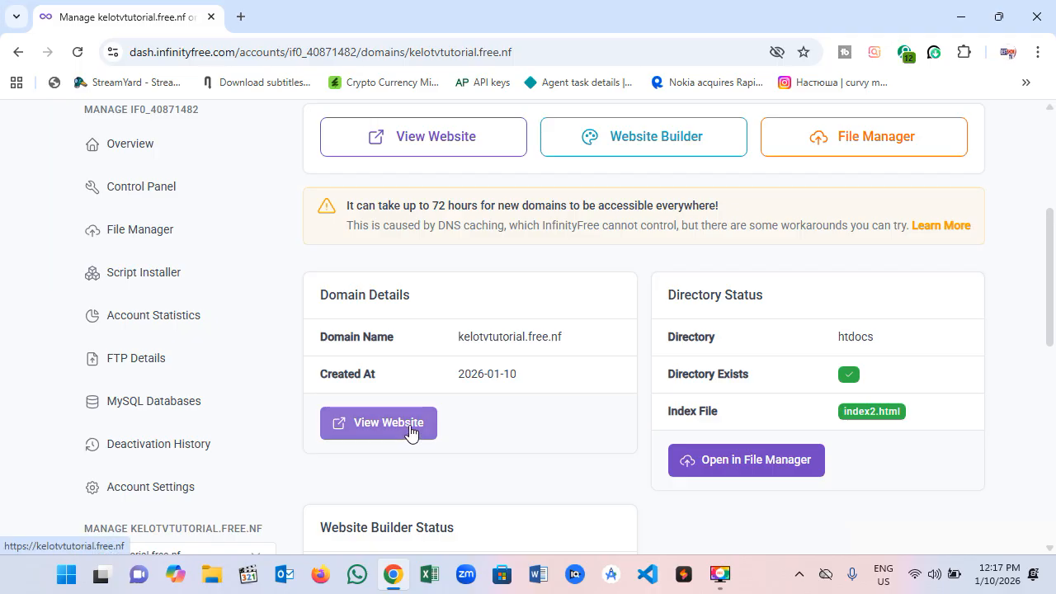
# Open the hosting account's control panel and approve receiving service notification emails
pyautogui.click(173, 187)
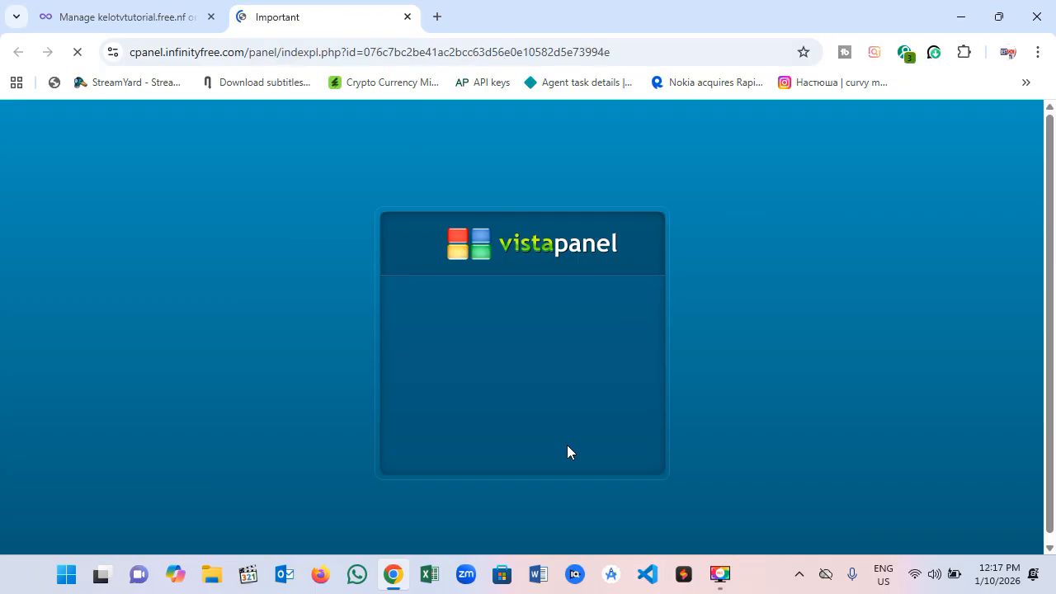
pyautogui.scroll(-3, 567, 451)
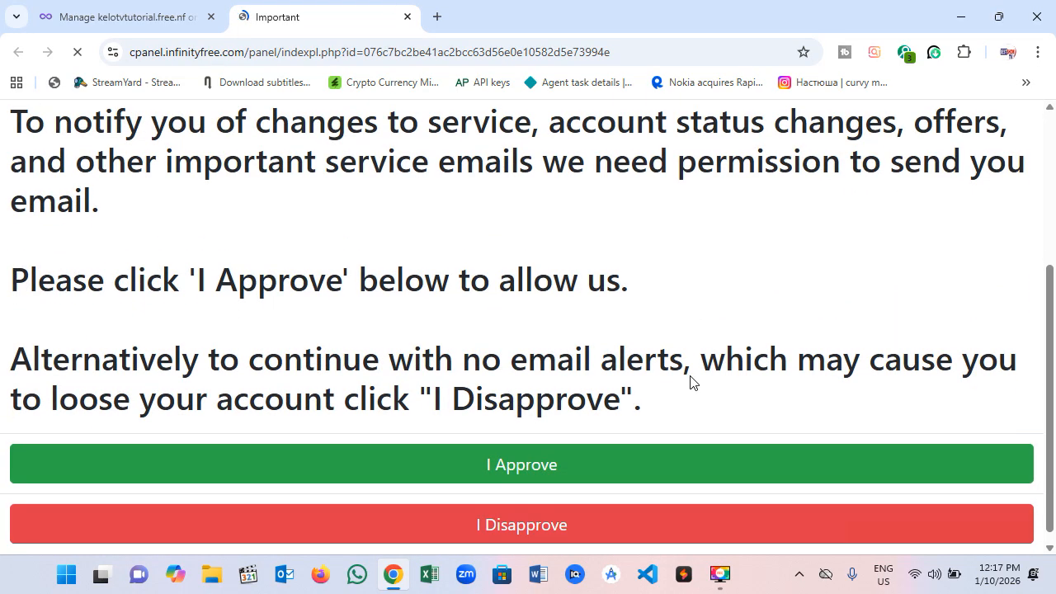
pyautogui.click(563, 456)
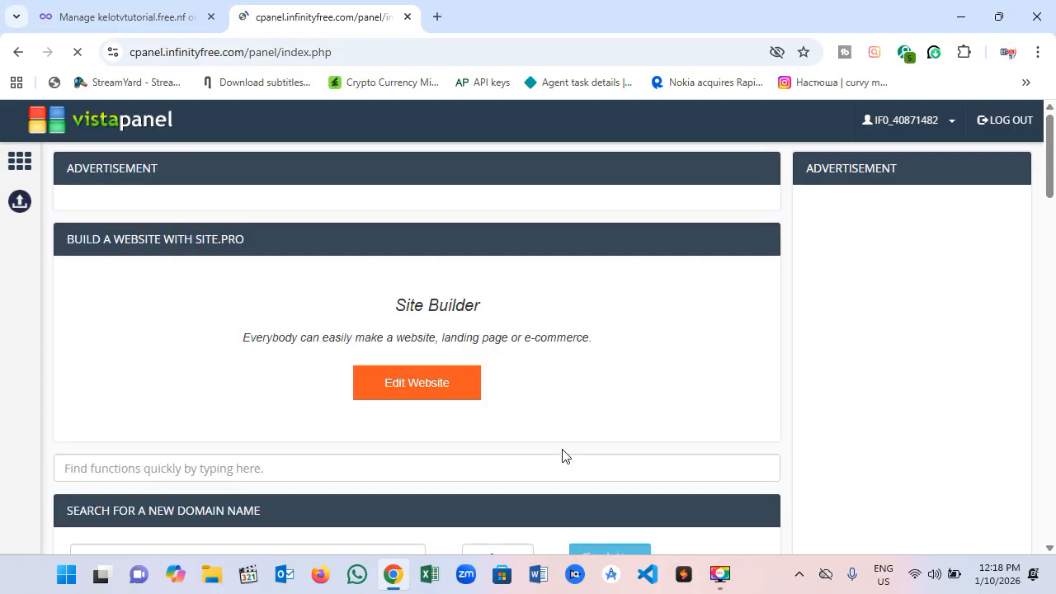
# Launch the Softaculous Apps Installer from the control panel's Software section and dismiss the advertisement covering the control panel
pyautogui.scroll(-8, 569, 413)
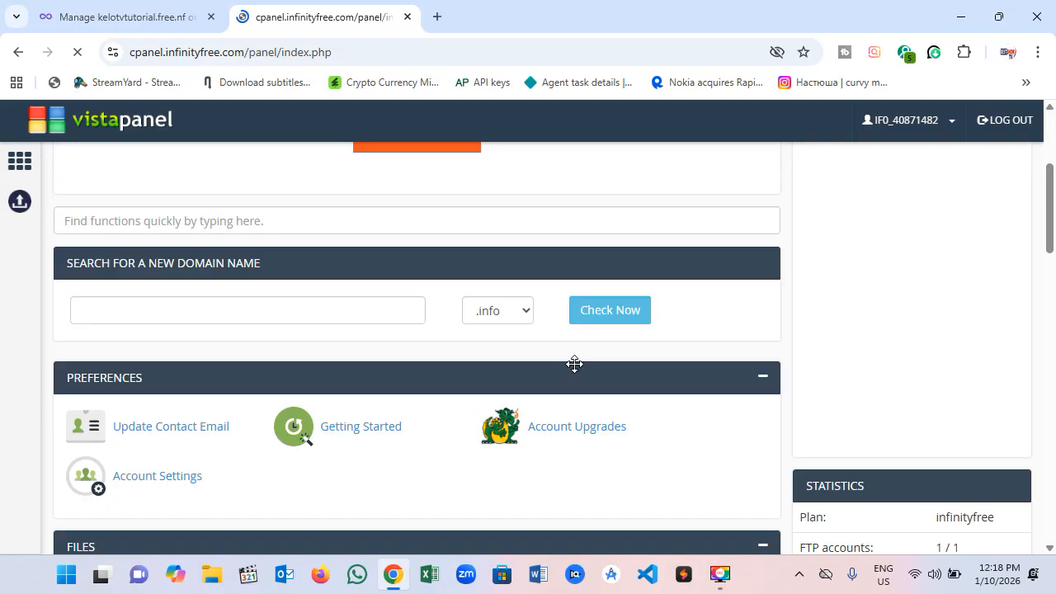
pyautogui.scroll(-8, 575, 369)
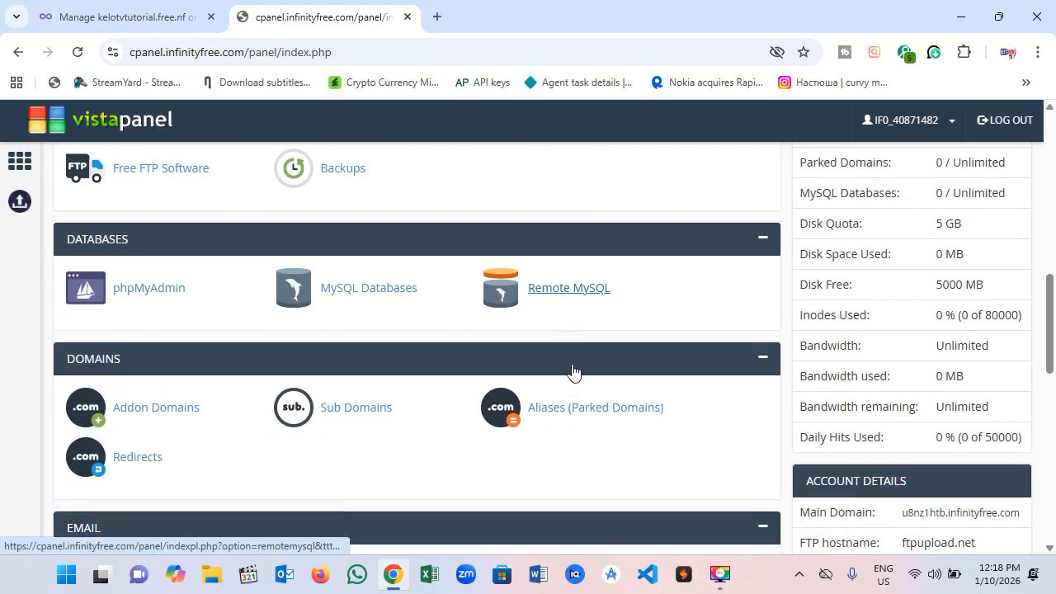
pyautogui.scroll(-1, 575, 370)
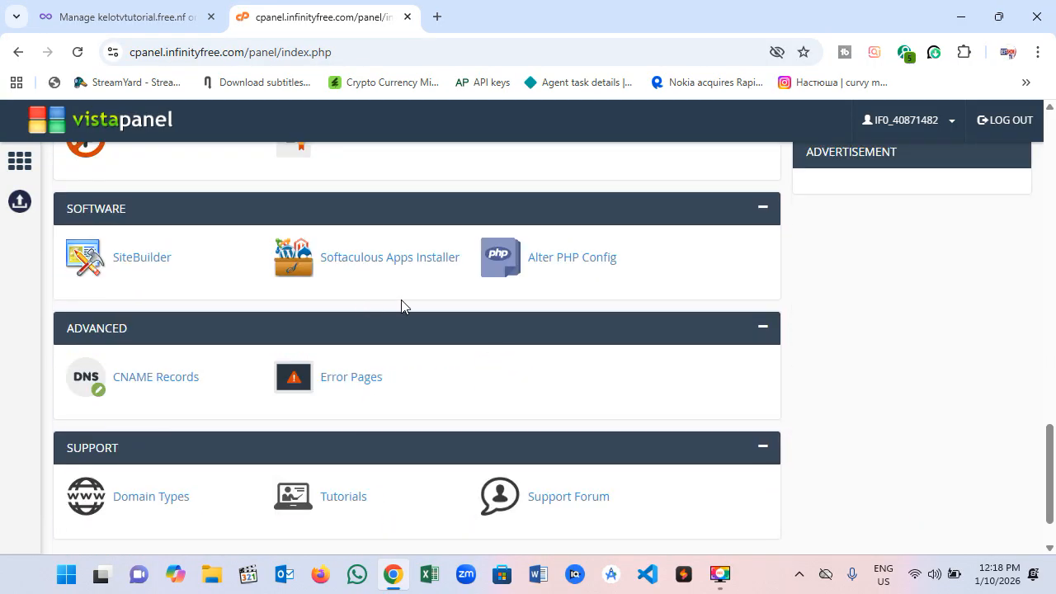
pyautogui.click(348, 268)
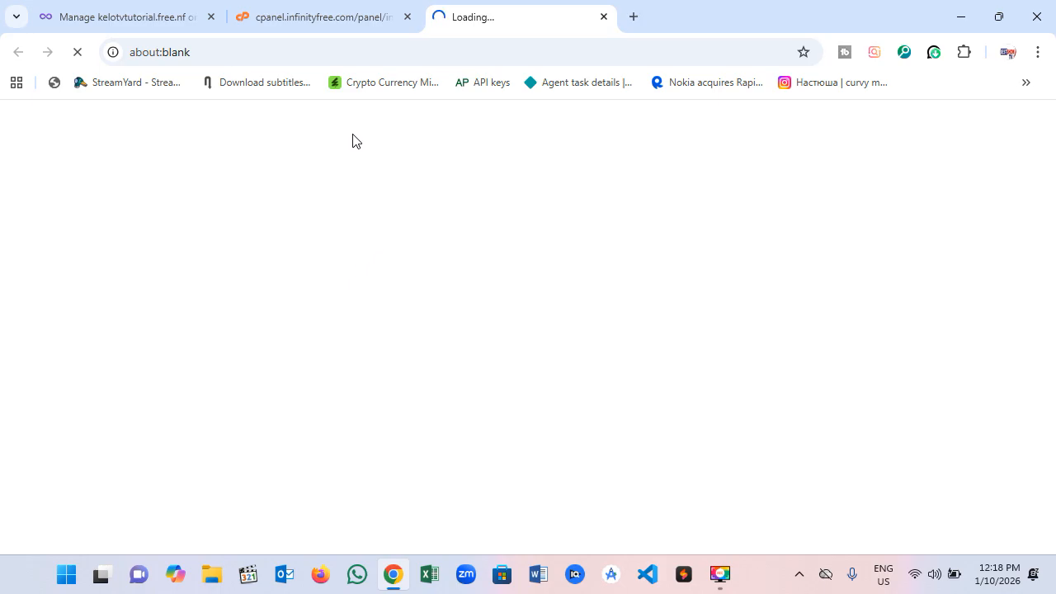
pyautogui.click(313, 18)
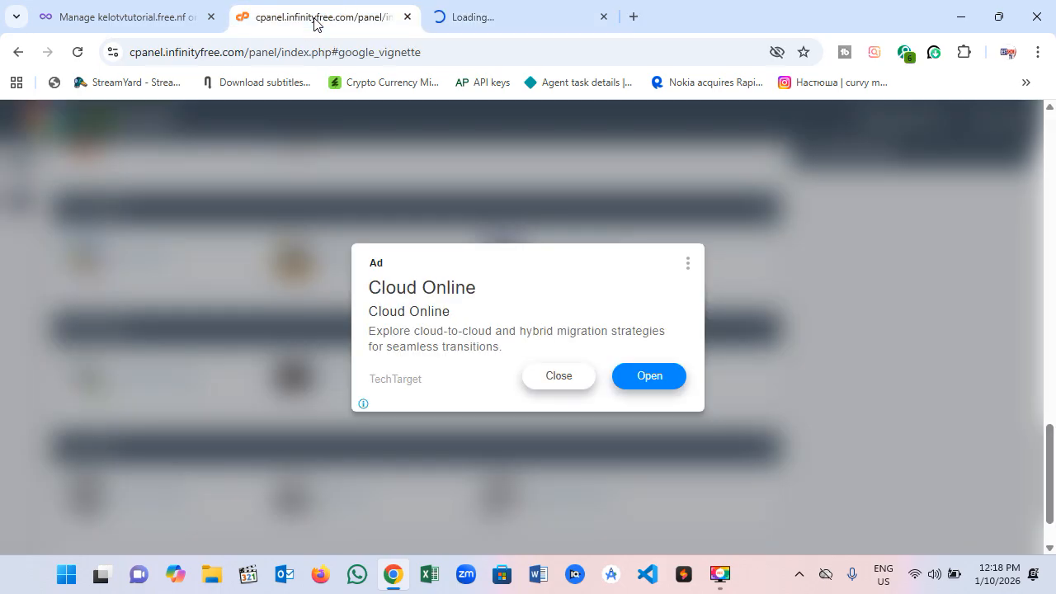
pyautogui.click(553, 375)
pyautogui.scroll(-1, 499, 431)
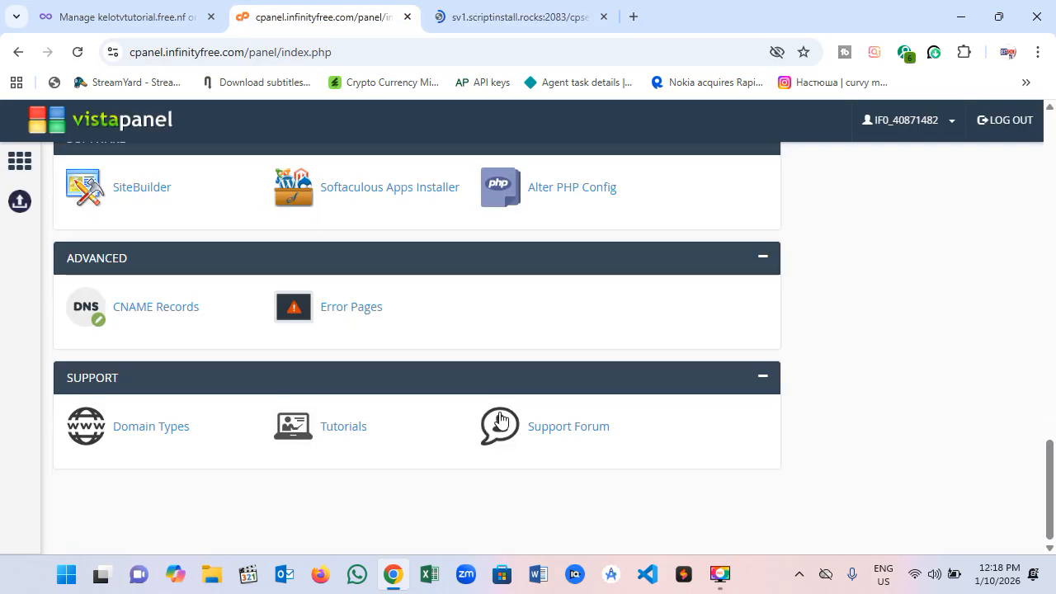
pyautogui.click(518, 18)
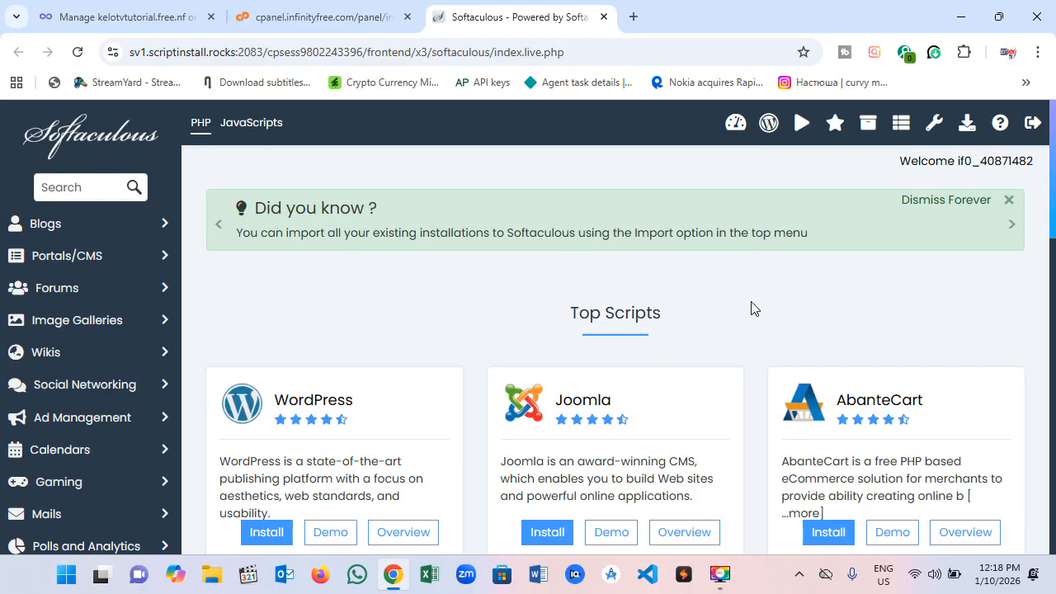
# Examine the installable applications under Top Scripts, from WordPress and Joomla down to ClipBucket and Pubvana
pyautogui.scroll(-1, 751, 306)
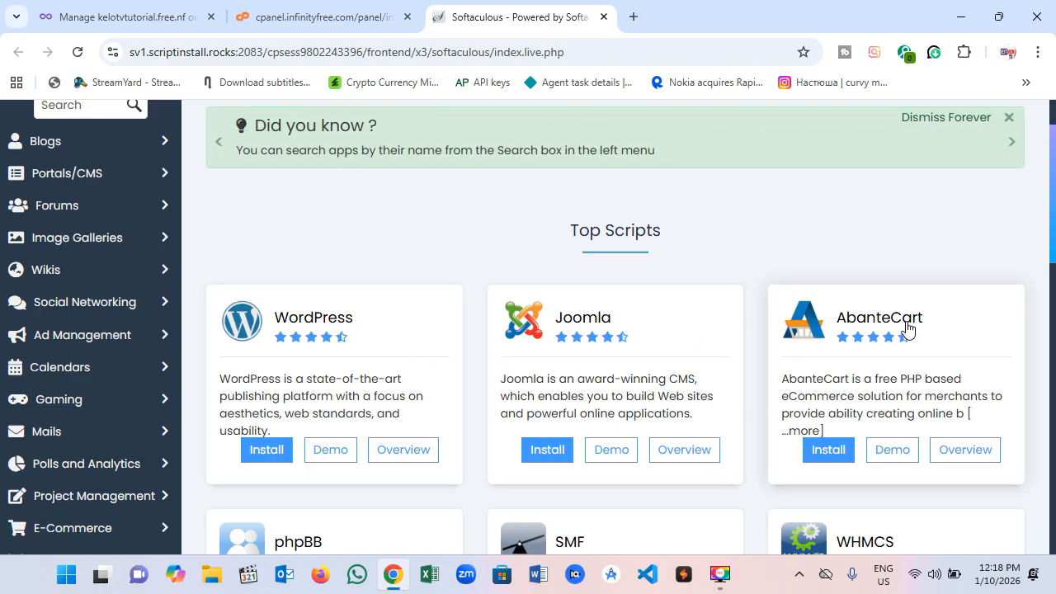
pyautogui.scroll(-2, 908, 330)
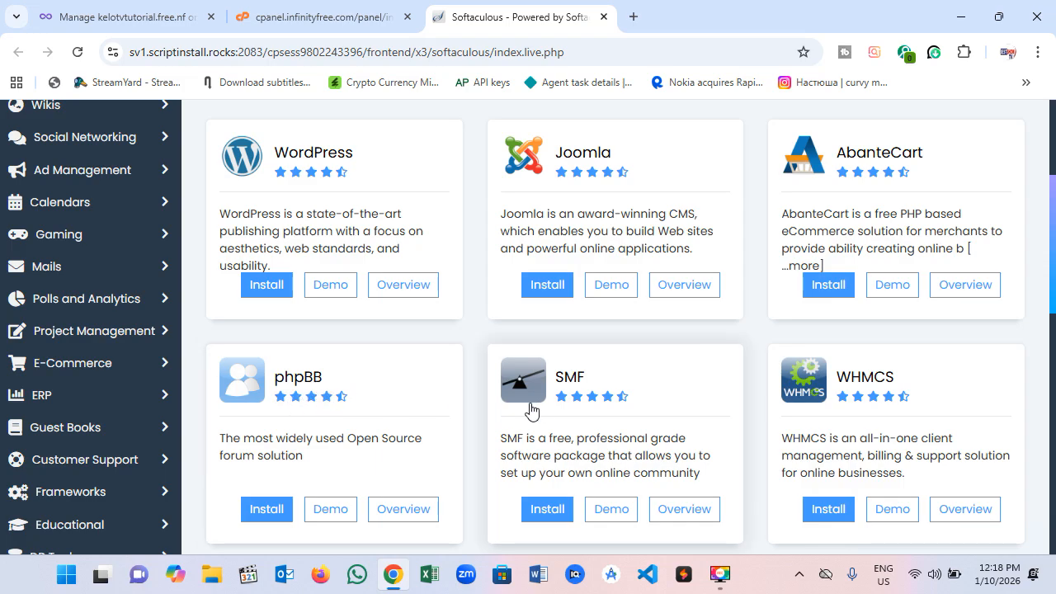
pyautogui.scroll(-2, 602, 388)
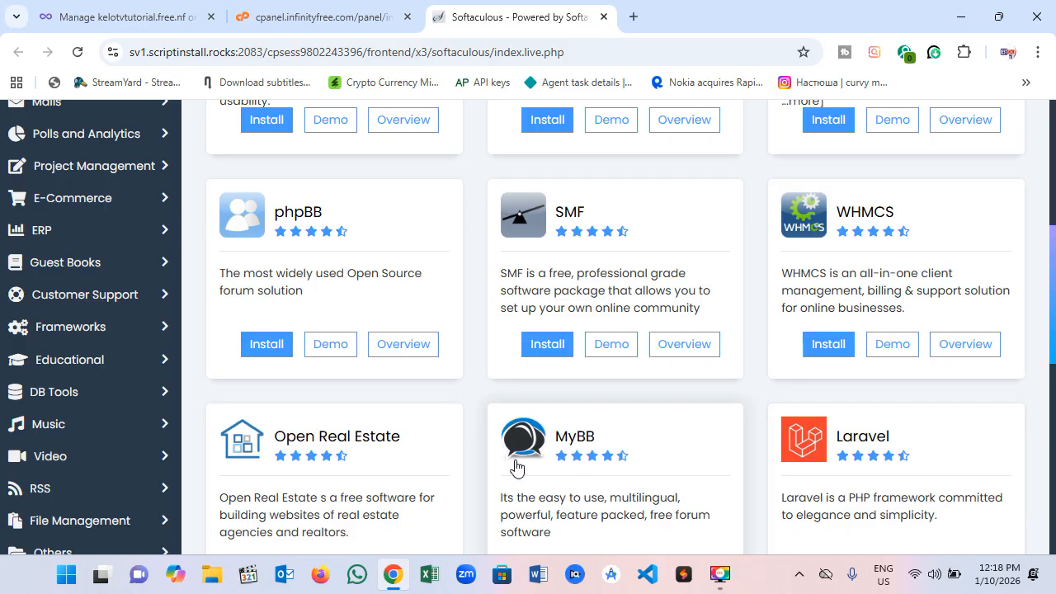
pyautogui.scroll(-1, 516, 465)
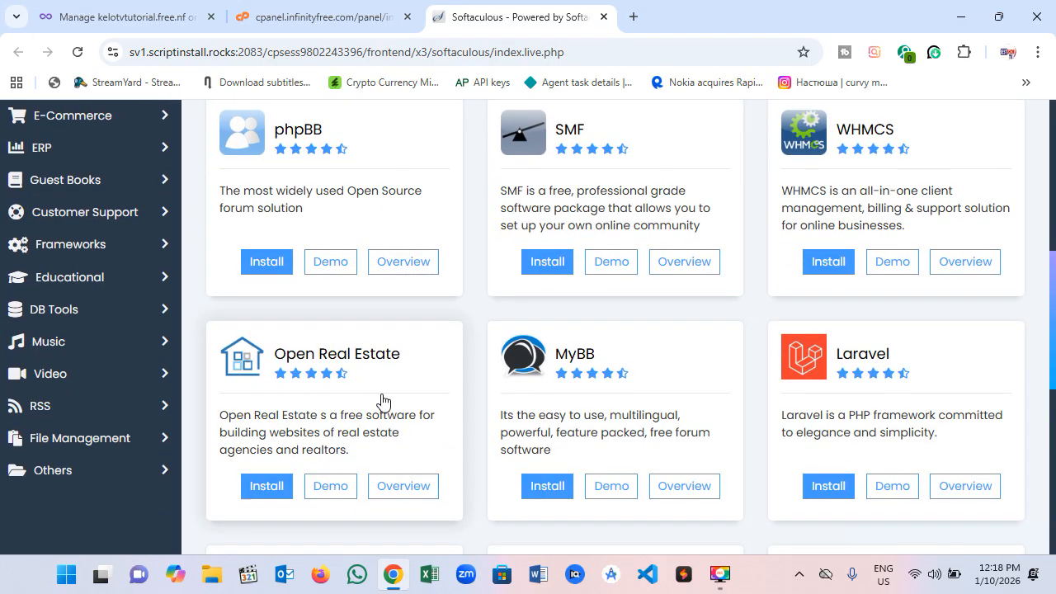
pyautogui.scroll(-4, 344, 385)
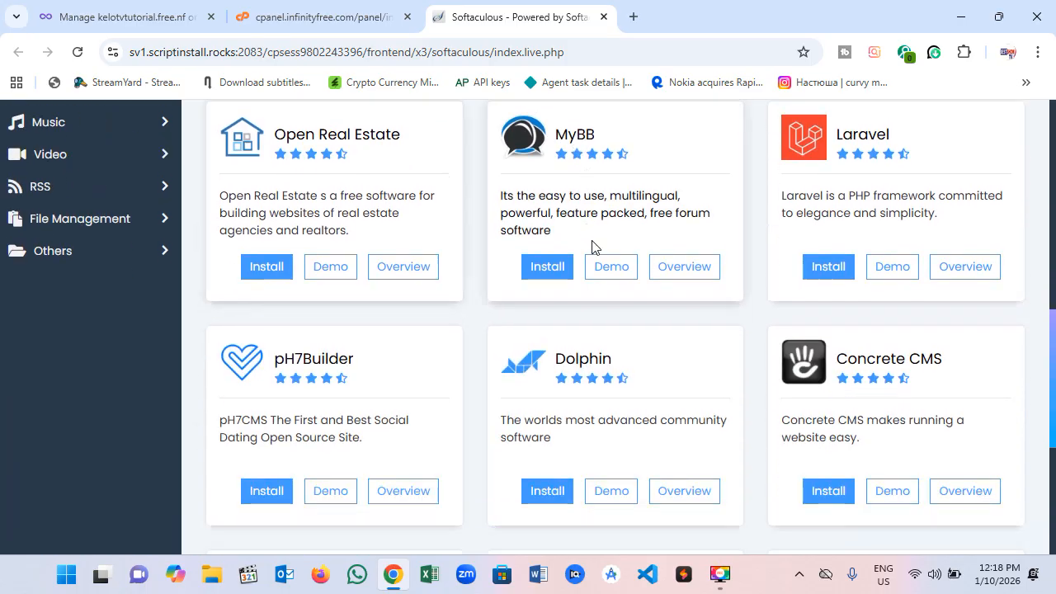
pyautogui.scroll(2, 677, 259)
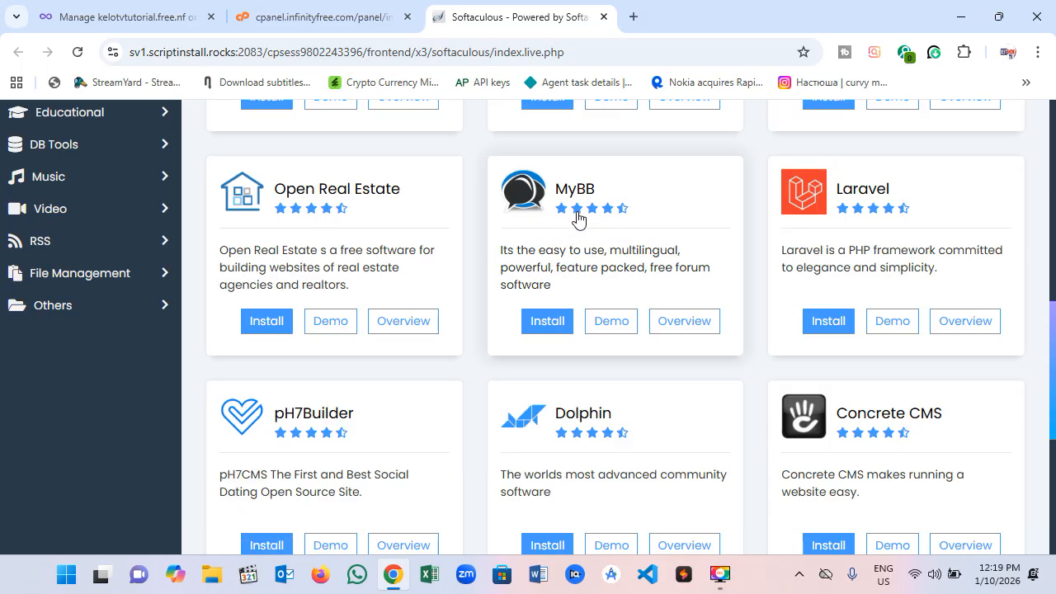
pyautogui.scroll(-1, 605, 264)
pyautogui.scroll(-1, 609, 270)
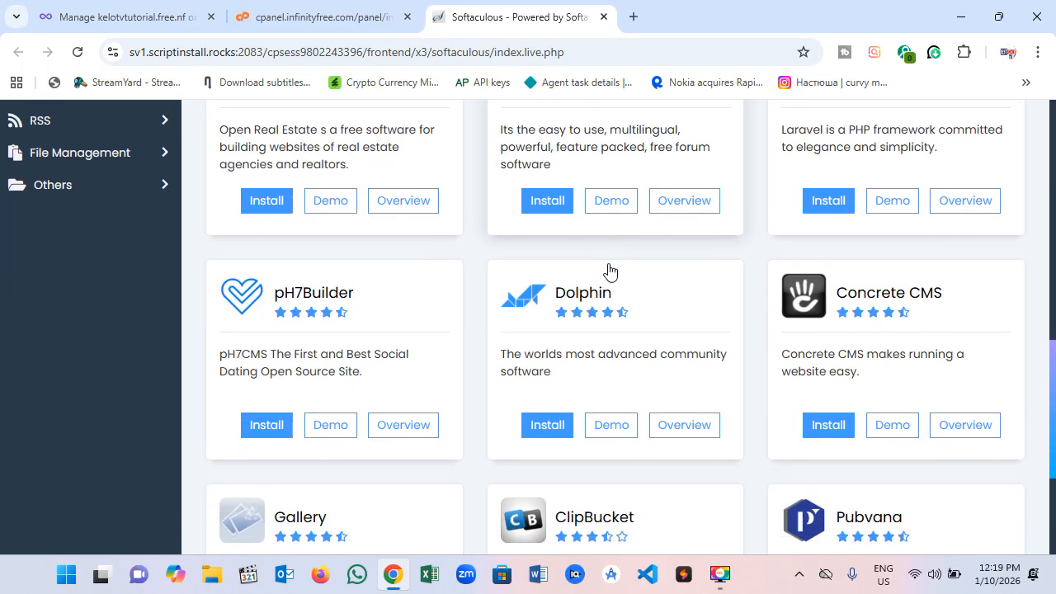
pyautogui.scroll(1, 608, 271)
pyautogui.scroll(-2, 608, 276)
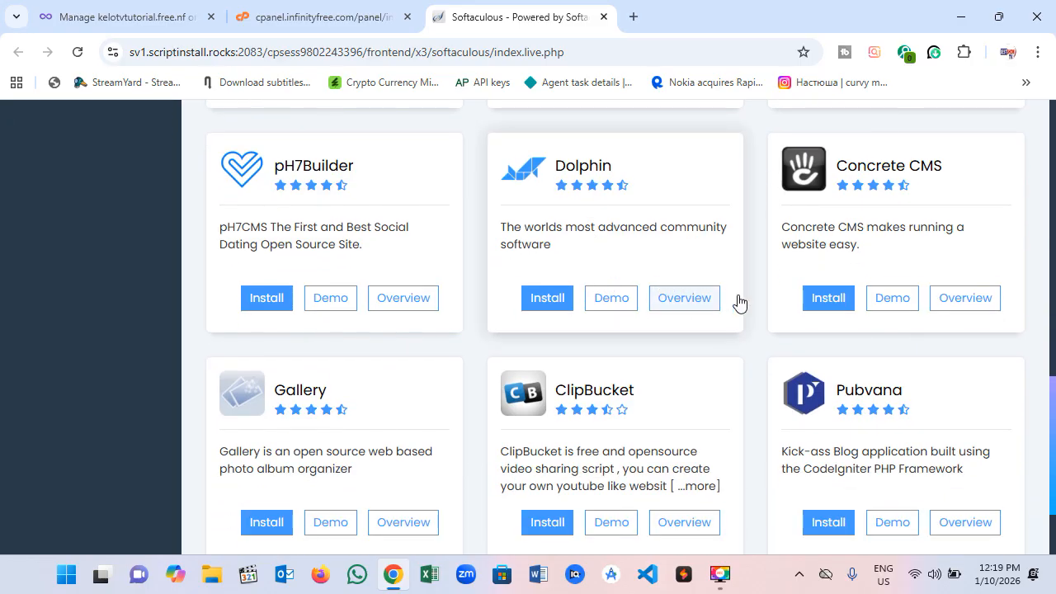
pyautogui.scroll(-1, 747, 302)
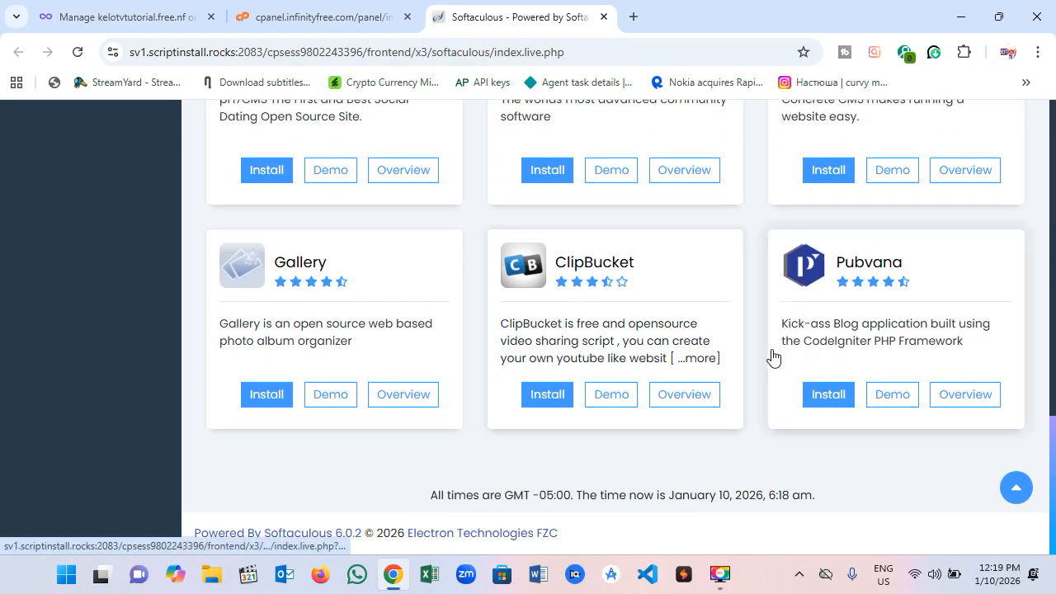
pyautogui.scroll(3, 760, 406)
pyautogui.scroll(9, 759, 406)
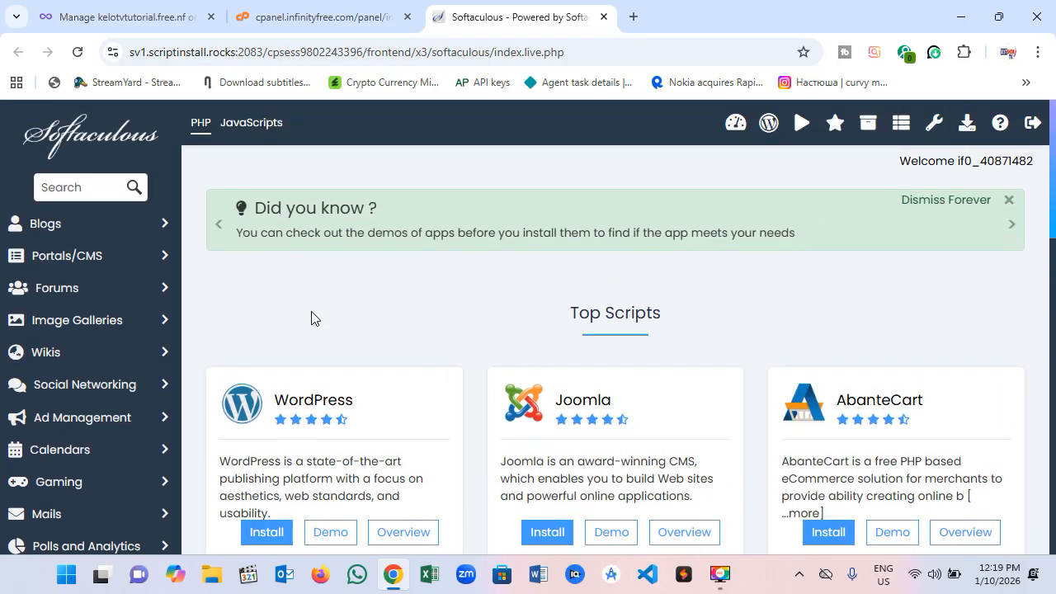
pyautogui.scroll(-10, 703, 304)
pyautogui.scroll(-5, 722, 305)
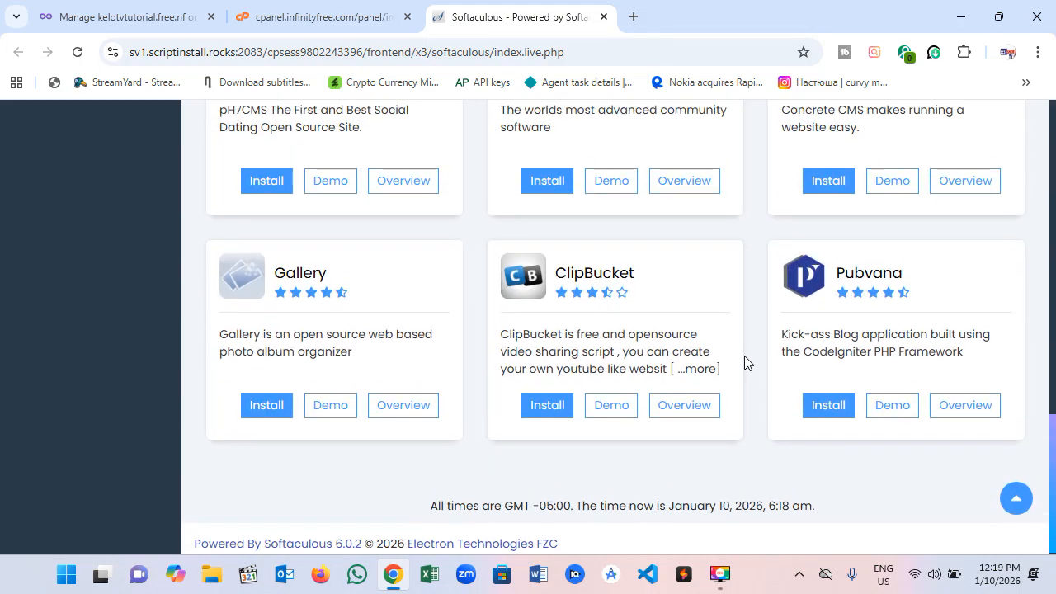
pyautogui.scroll(-1, 744, 363)
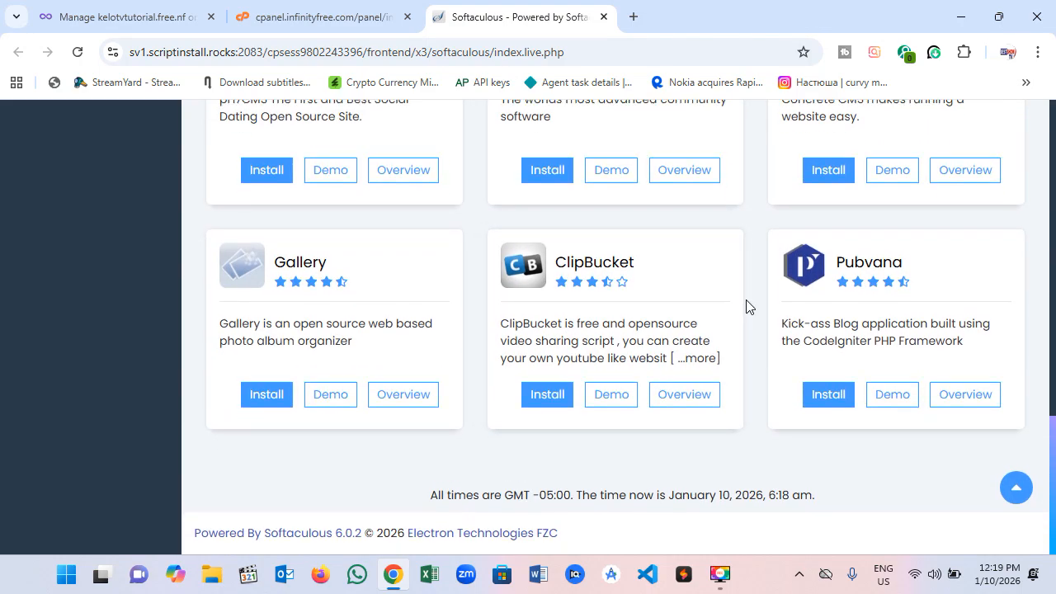
pyautogui.scroll(5, 747, 307)
pyautogui.scroll(4, 748, 307)
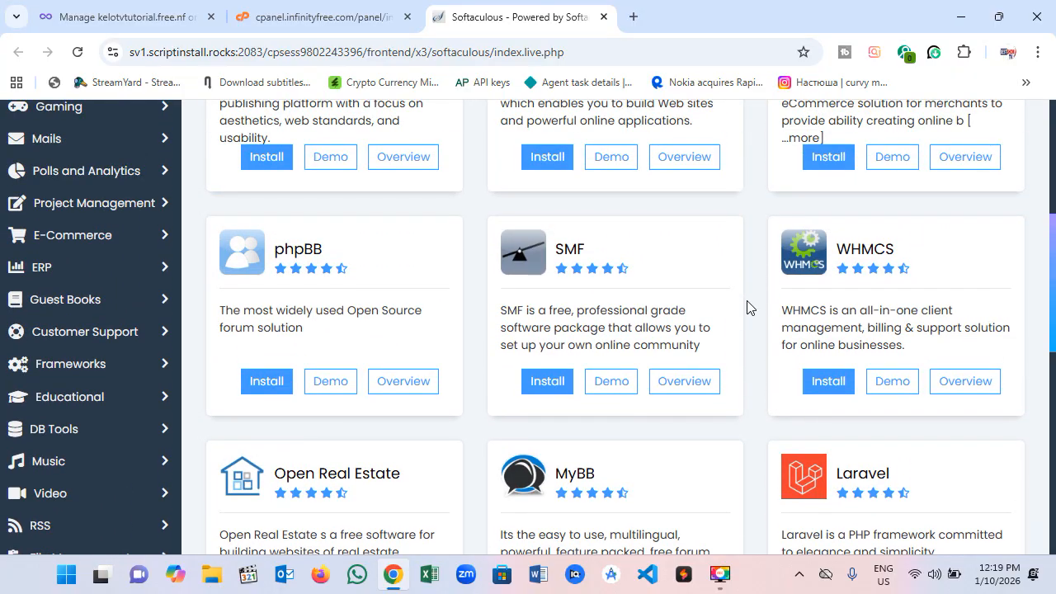
pyautogui.scroll(3, 745, 309)
pyautogui.scroll(-1, 745, 309)
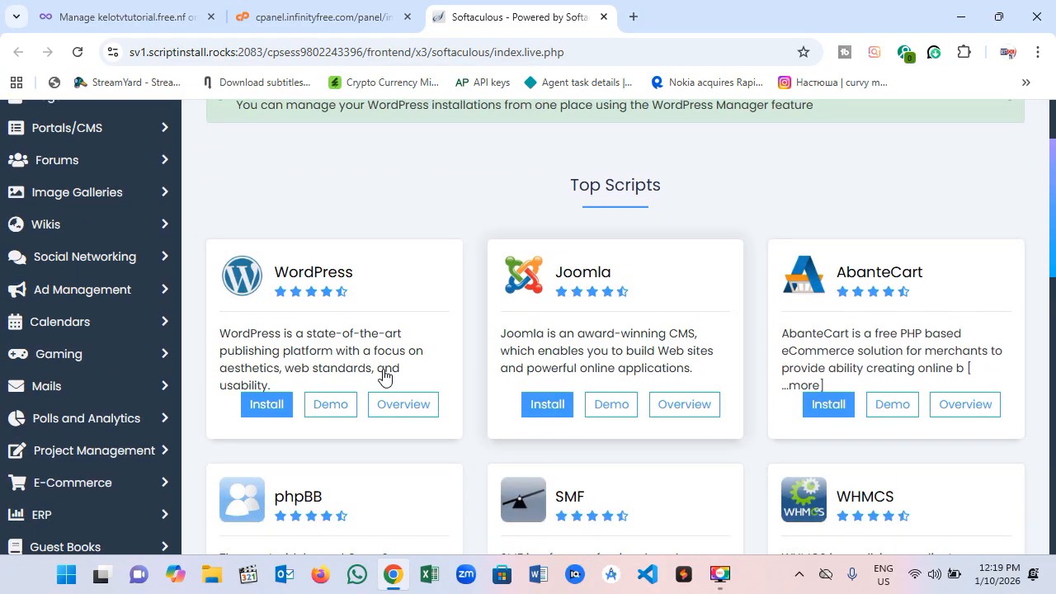
# Examine the scripts listed in the Forums and Portals/CMS categories, collapsing each category after viewing it
pyautogui.scroll(-2, 50, 380)
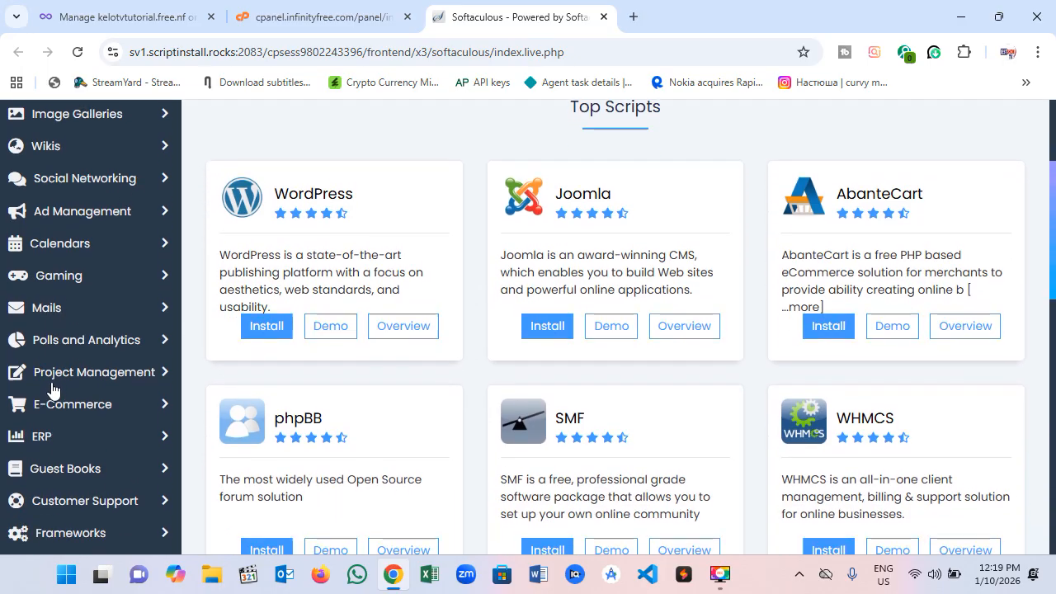
pyautogui.scroll(2, 71, 339)
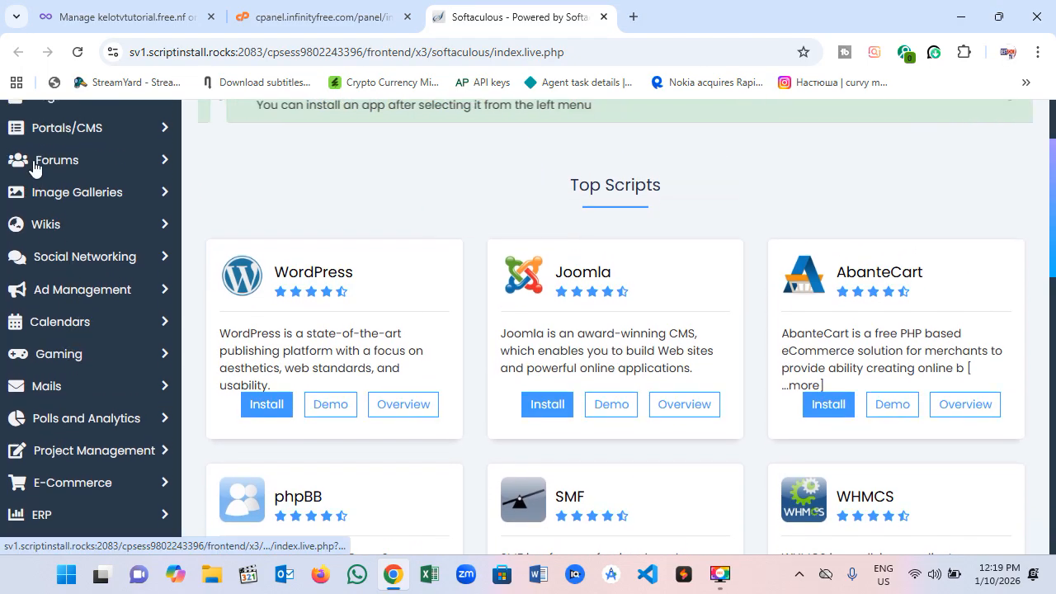
pyautogui.click(165, 162)
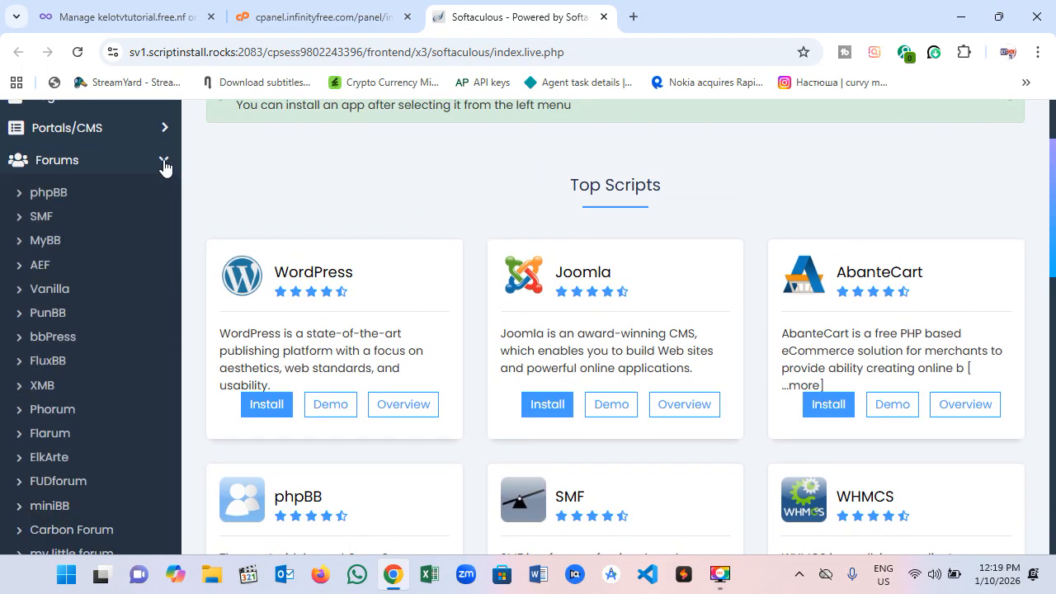
pyautogui.scroll(-3, 74, 376)
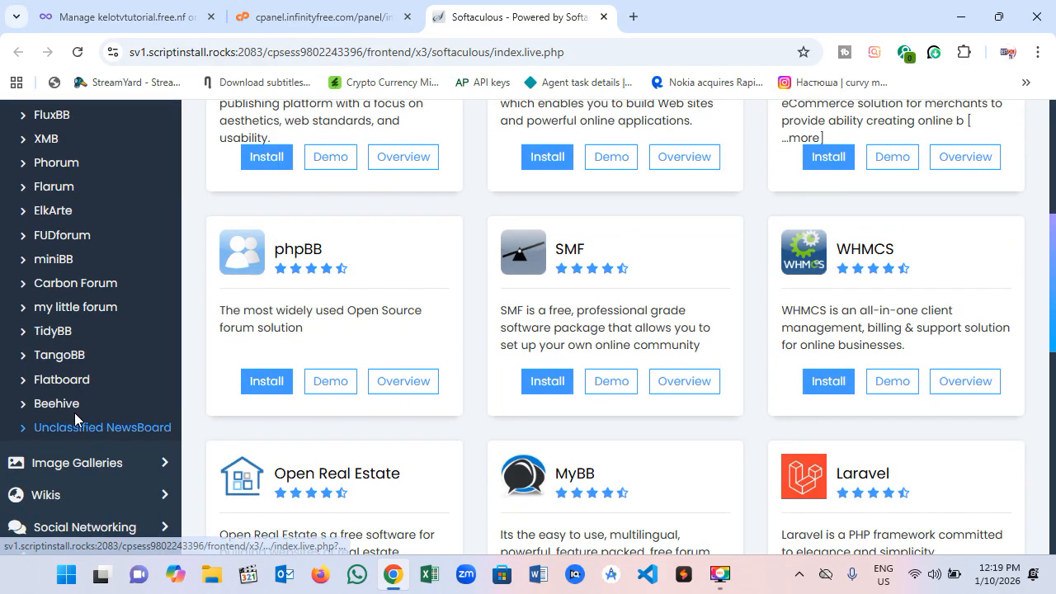
pyautogui.scroll(3, 82, 388)
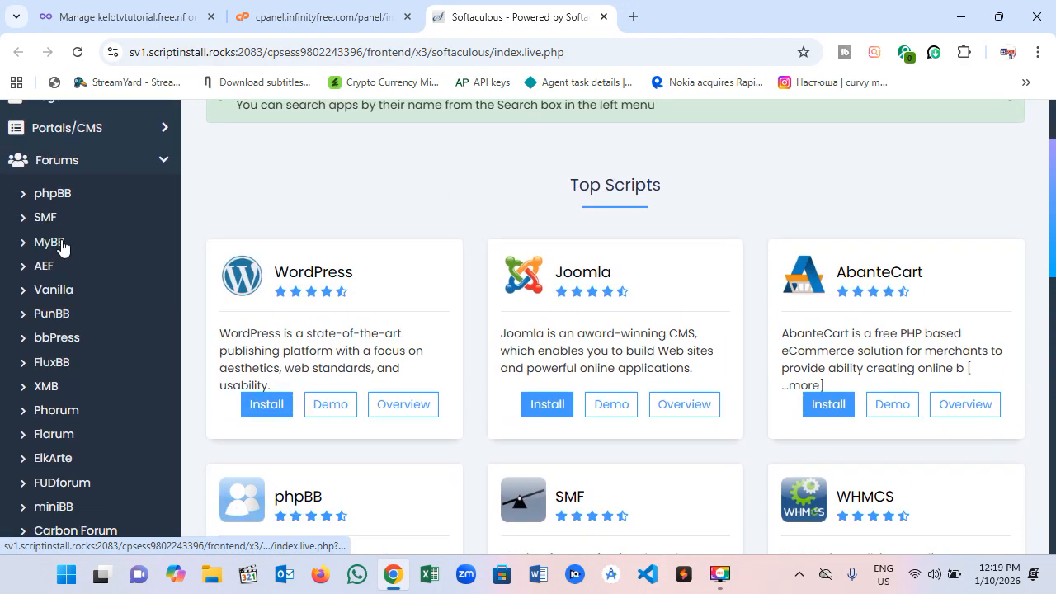
pyautogui.click(162, 163)
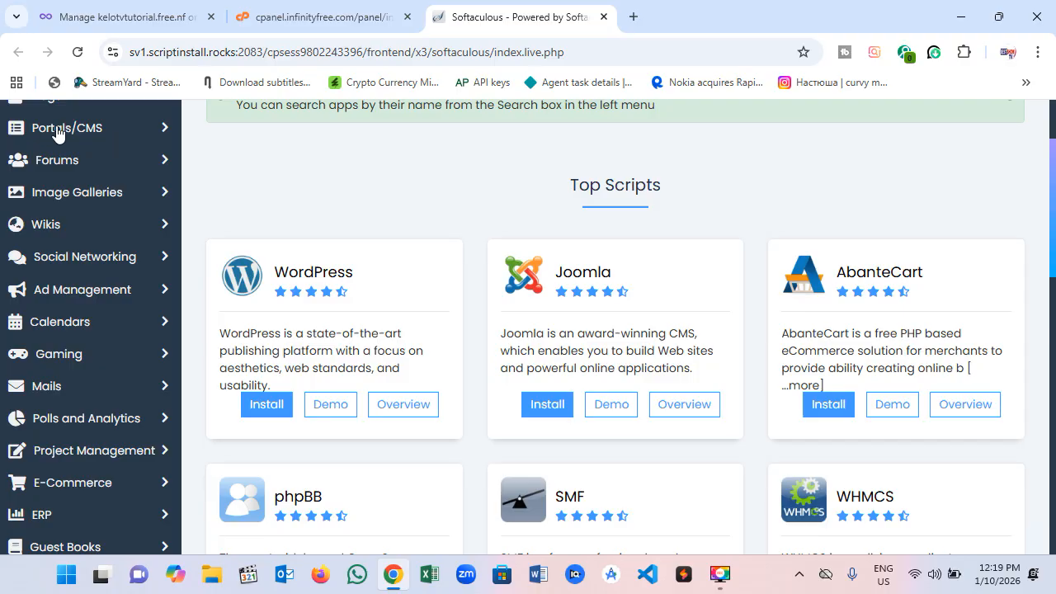
pyautogui.click(153, 130)
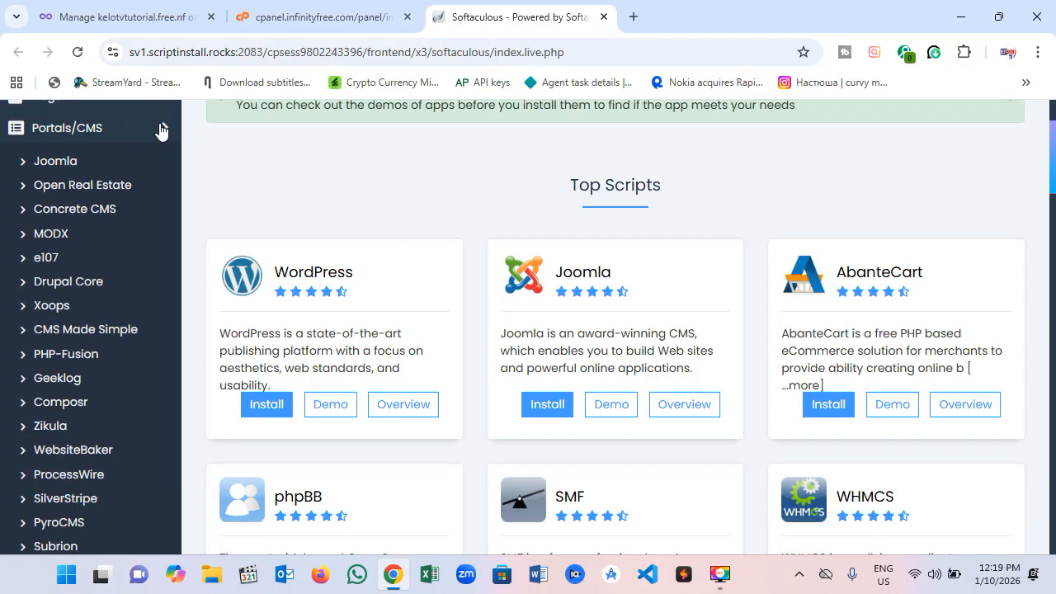
pyautogui.click(160, 130)
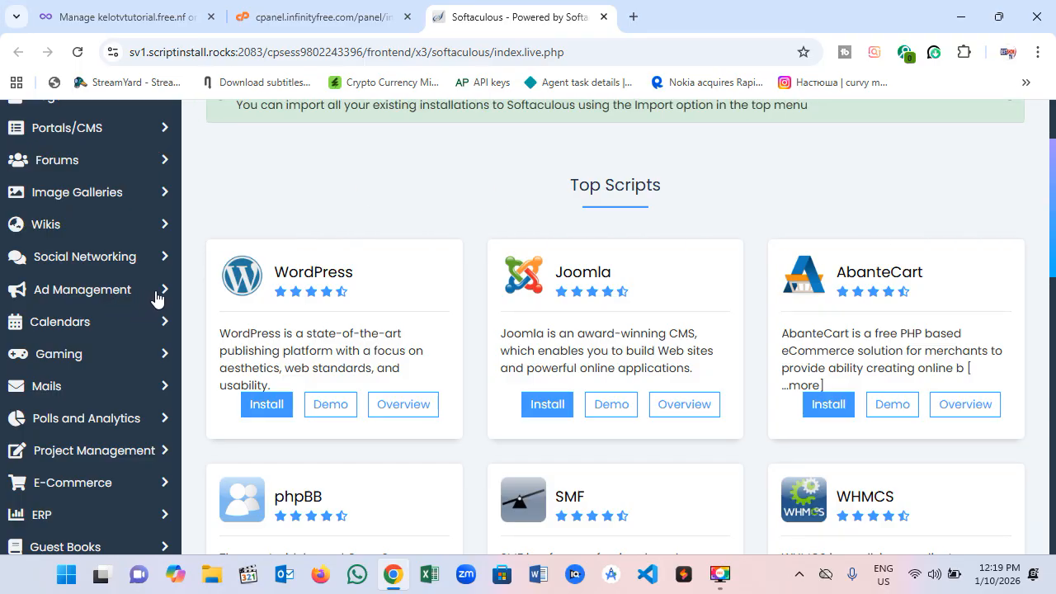
# Examine the scripts listed in the Ad Management category and collapse the category again
pyautogui.click(158, 297)
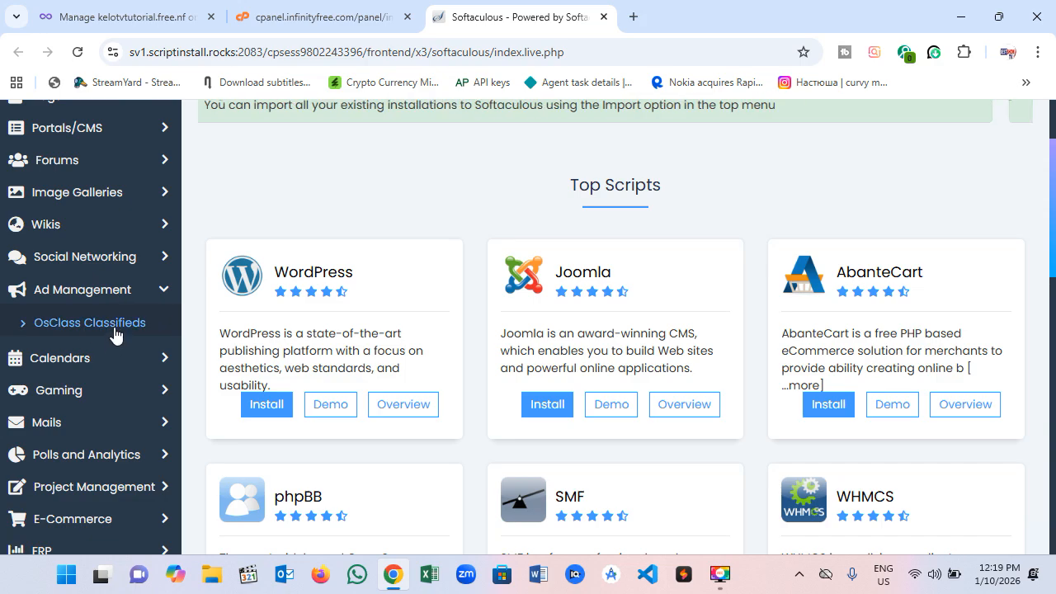
pyautogui.click(162, 290)
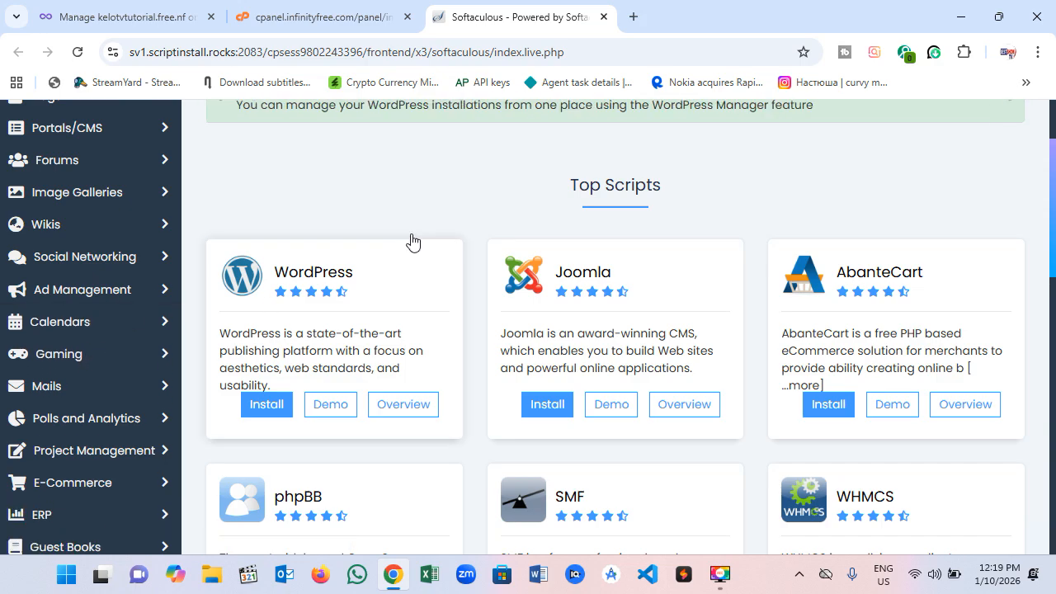
# Open the WordPress installation form from Top Scripts and review its Software Setup section
pyautogui.click(266, 413)
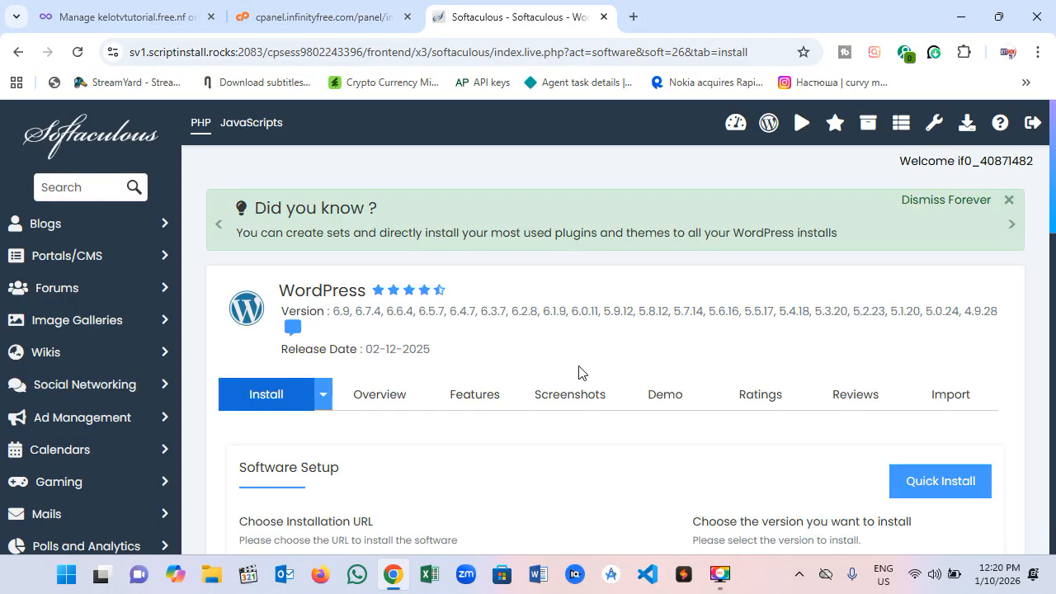
pyautogui.scroll(-2, 608, 413)
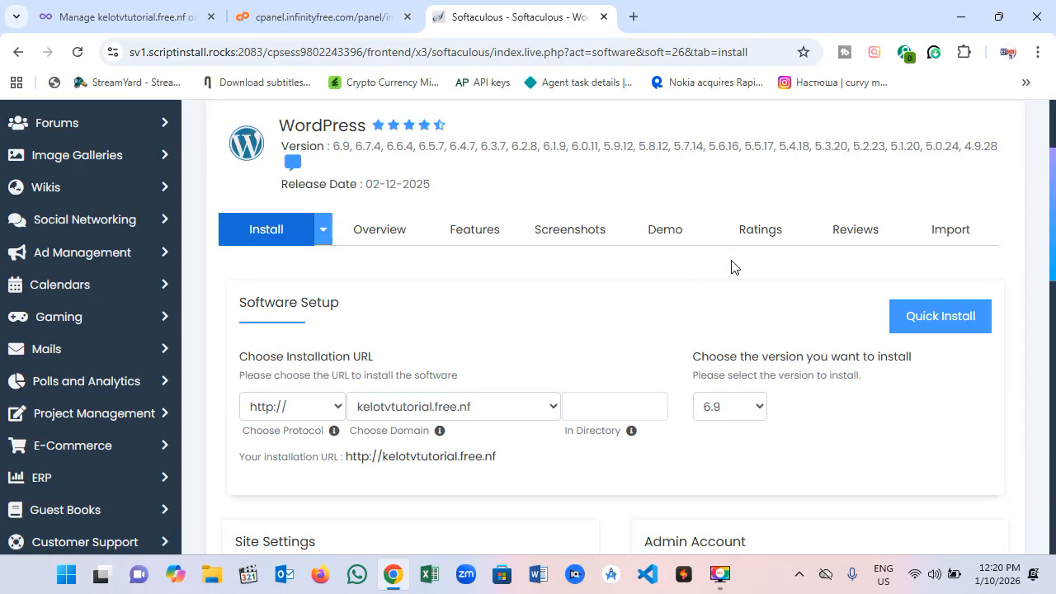
pyautogui.scroll(-3, 667, 290)
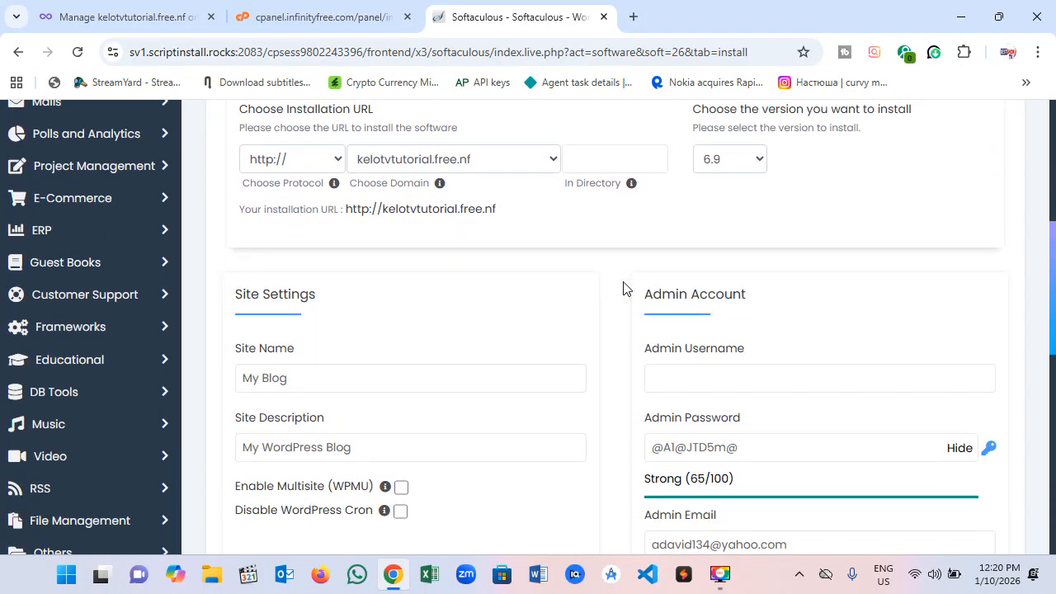
pyautogui.scroll(1, 590, 308)
pyautogui.scroll(-1, 589, 309)
pyautogui.scroll(1, 590, 308)
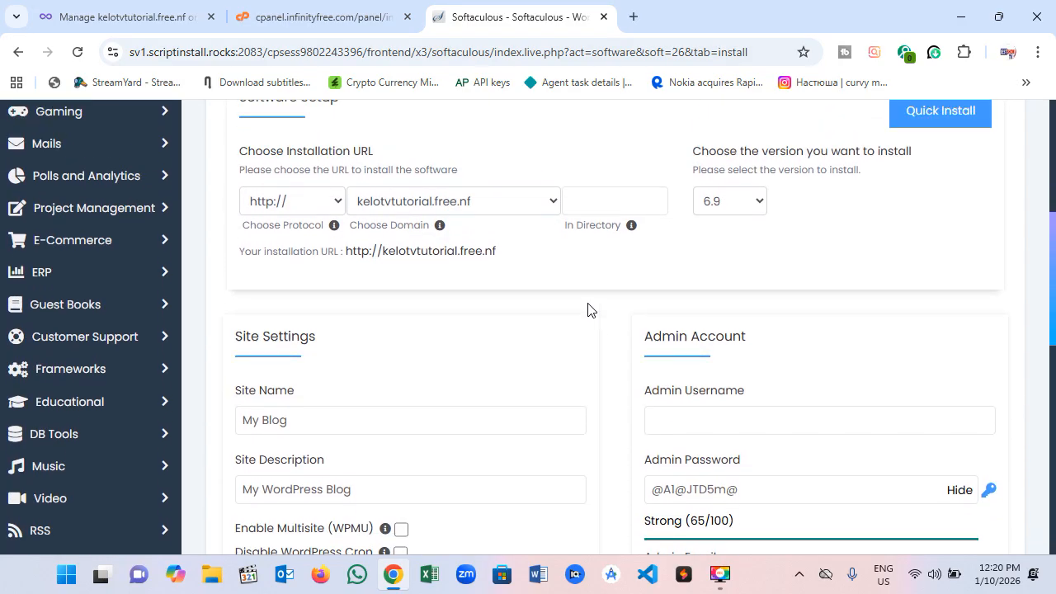
# Check the domain and directory fields of the installation URL, leaving the directory blank for kelotvtutorial.free.nf
pyautogui.click(591, 238)
pyautogui.click(572, 179)
pyautogui.click(597, 242)
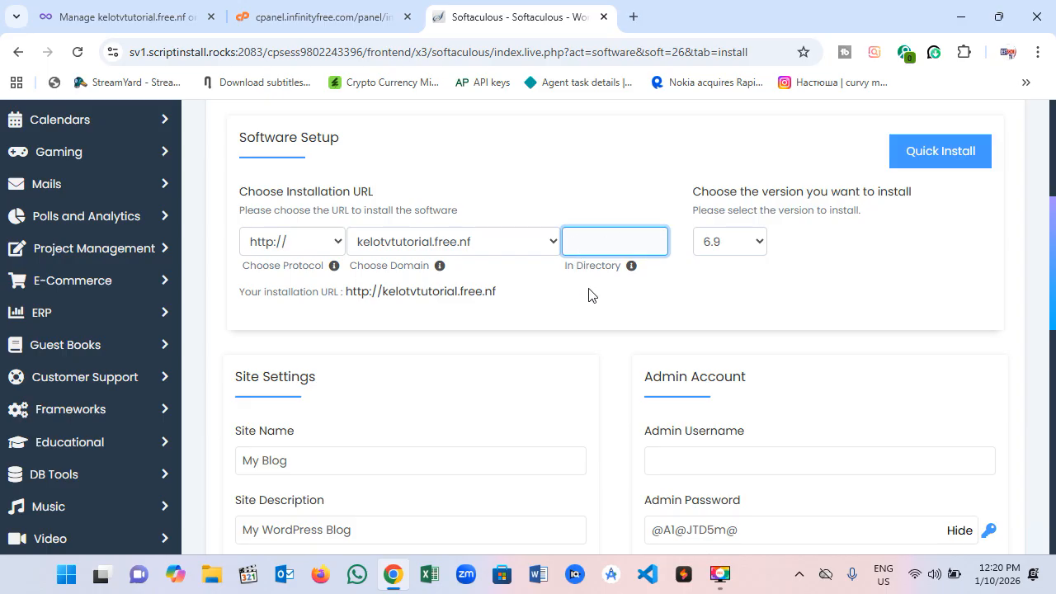
pyautogui.click(480, 245)
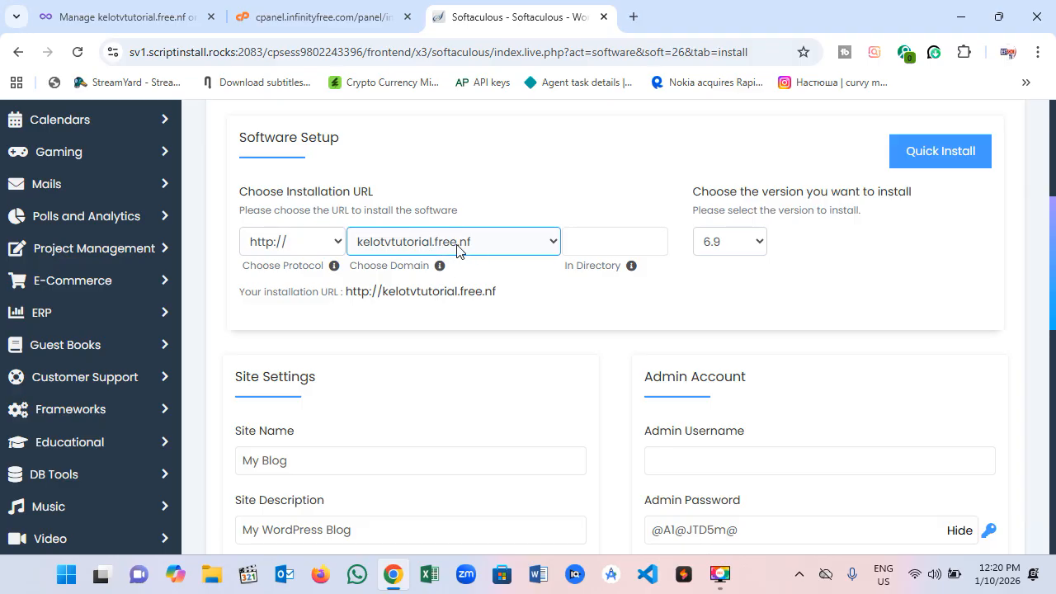
pyautogui.click(601, 245)
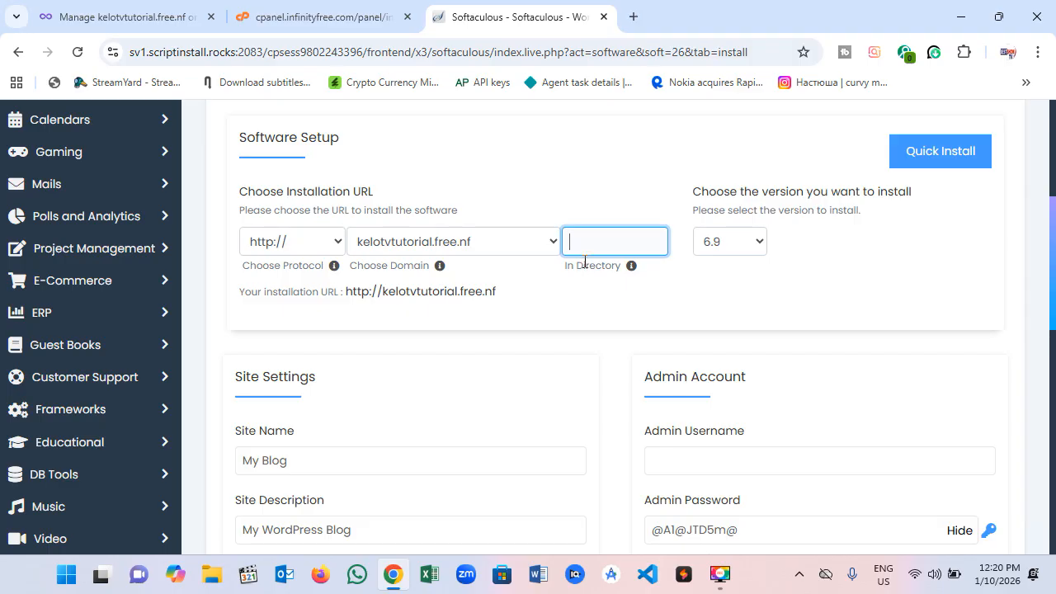
pyautogui.write('4y')
pyautogui.press('BackSpace')
pyautogui.press('BackSpace')
pyautogui.press('BackSpace')
# Examine the Site Name and Site Description fields under Site Settings
pyautogui.scroll(-3, 592, 308)
pyautogui.scroll(1, 267, 291)
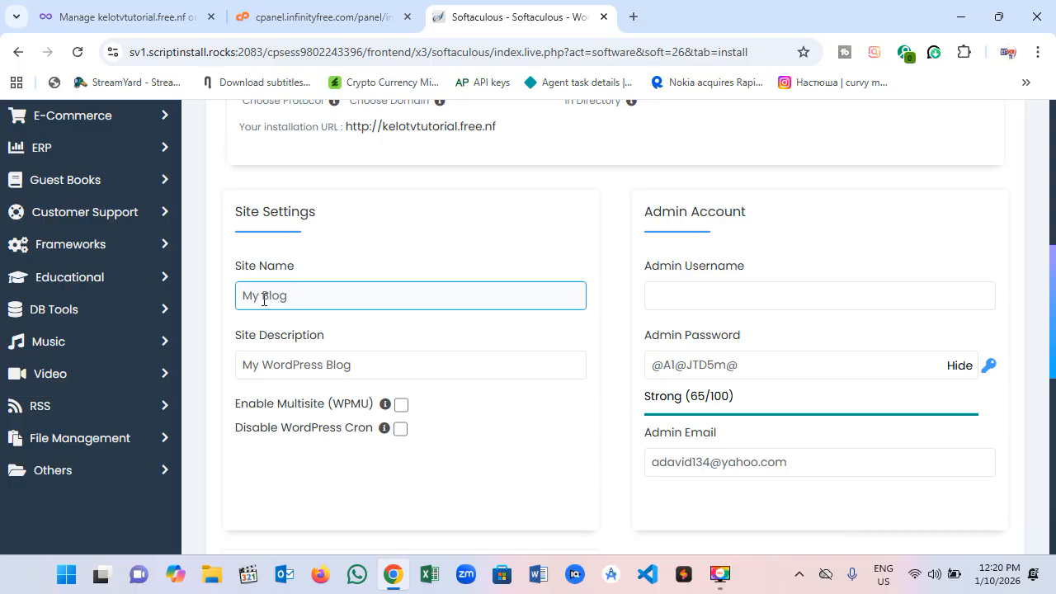
pyautogui.click(298, 294)
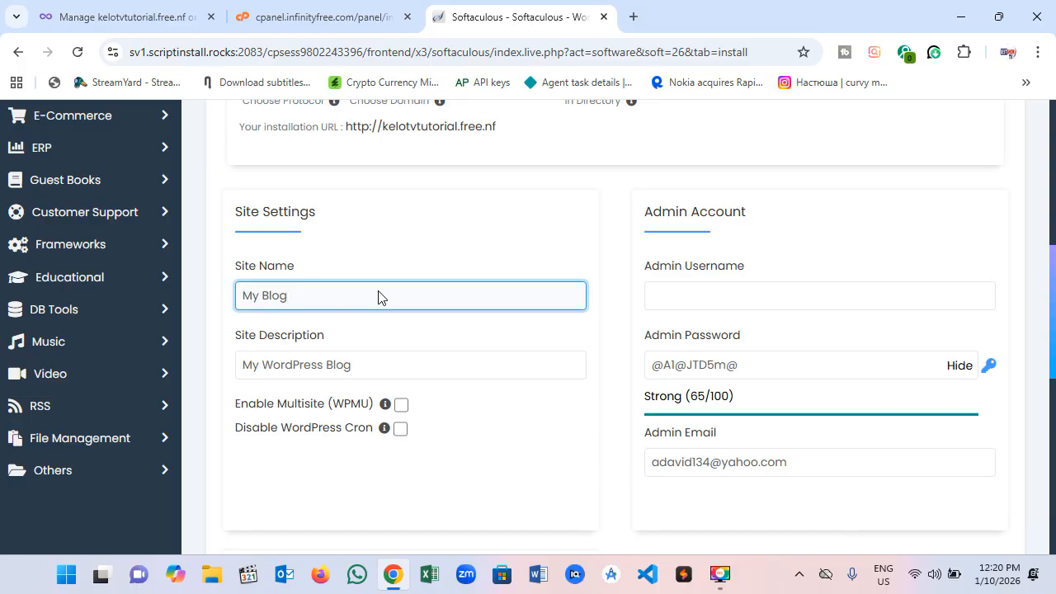
pyautogui.scroll(2, 439, 324)
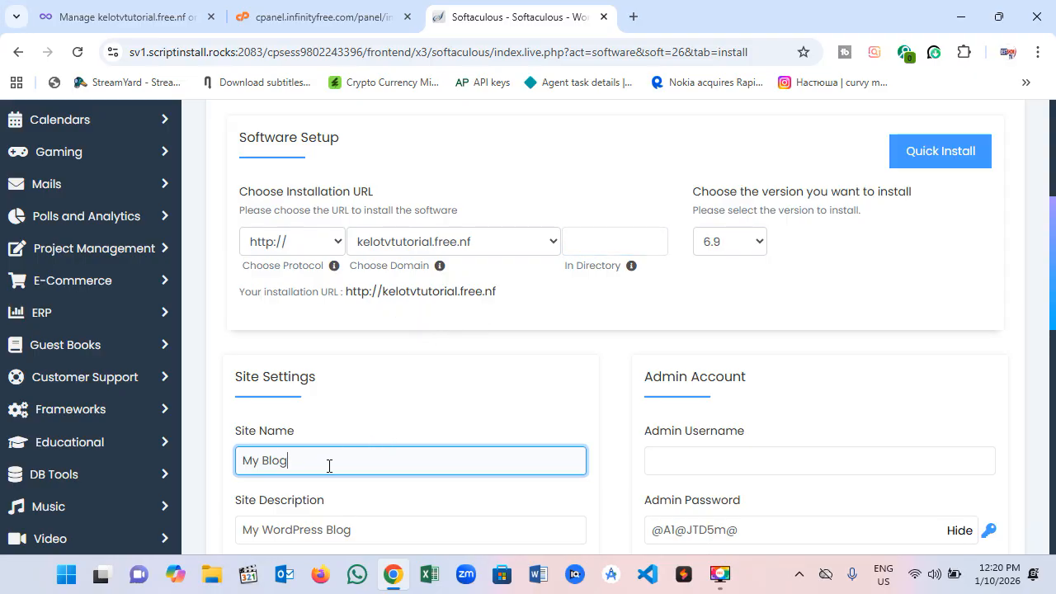
pyautogui.scroll(-1, 403, 411)
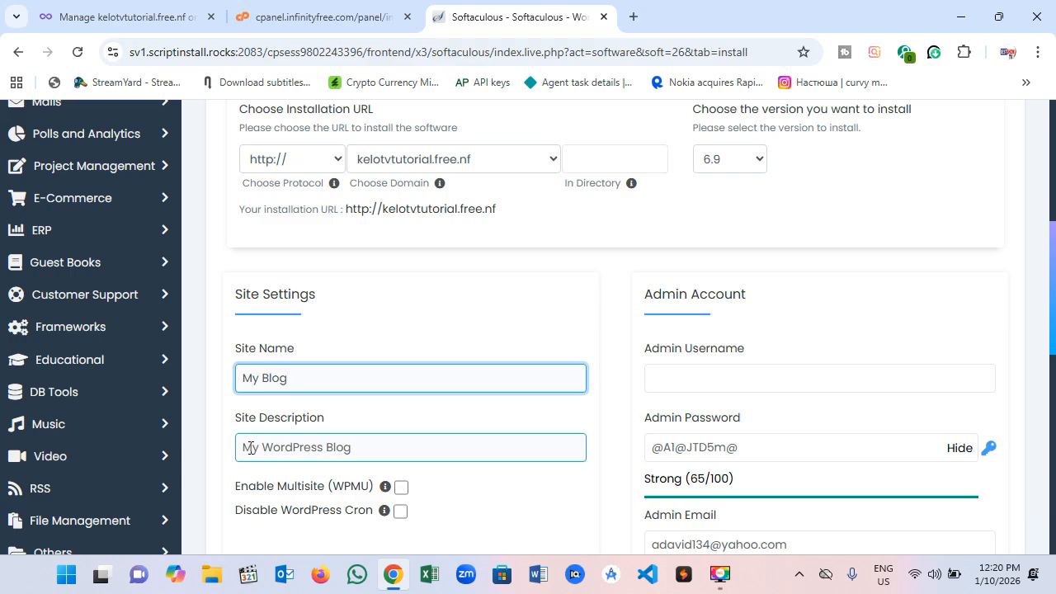
pyautogui.click(355, 447)
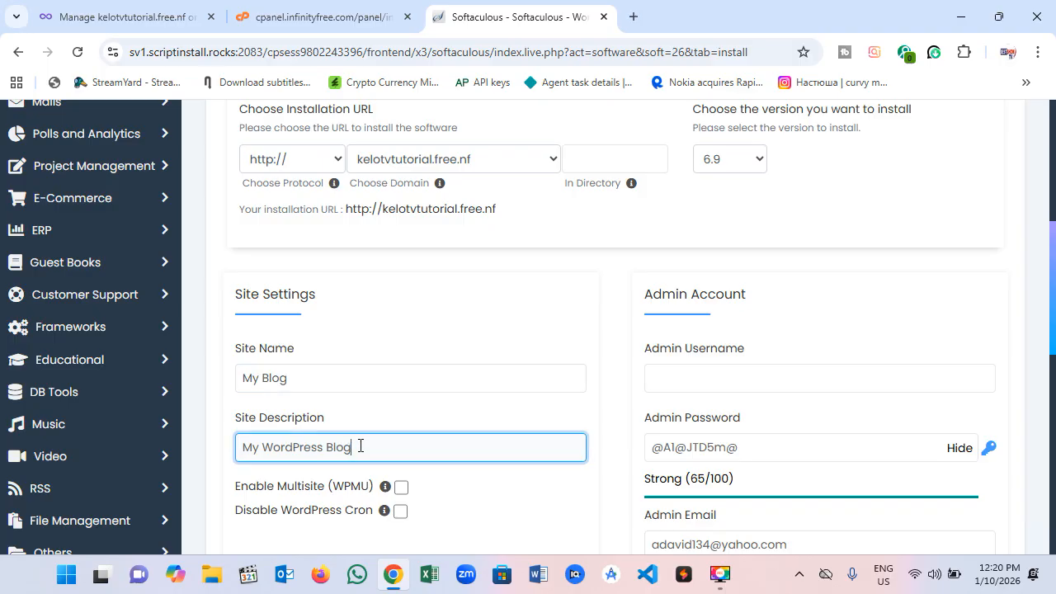
# Set the WordPress admin username to Admin using the saved suggestion
pyautogui.click(682, 381)
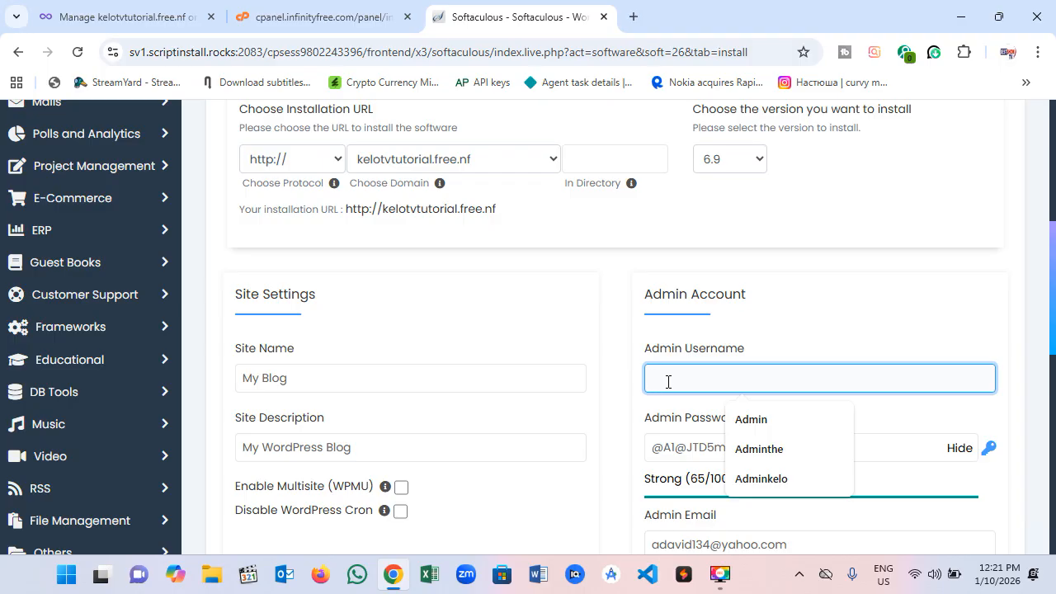
pyautogui.click(632, 427)
pyautogui.click(699, 438)
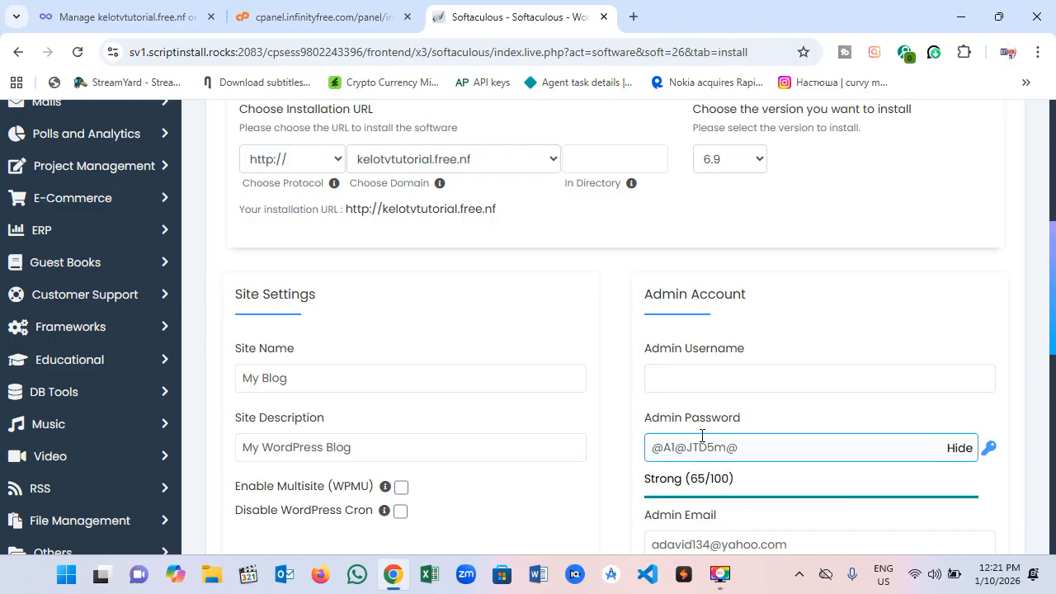
pyautogui.click(700, 386)
pyautogui.click(747, 419)
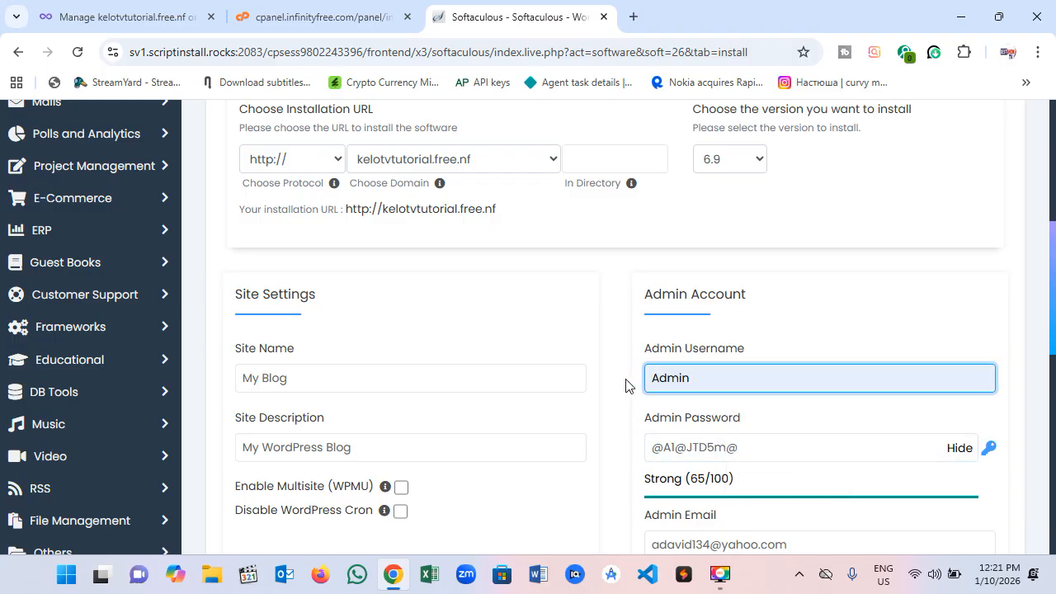
# Review the admin password and email fields, the language choice, and the advanced and theme options in the rest of the form
pyautogui.click(730, 452)
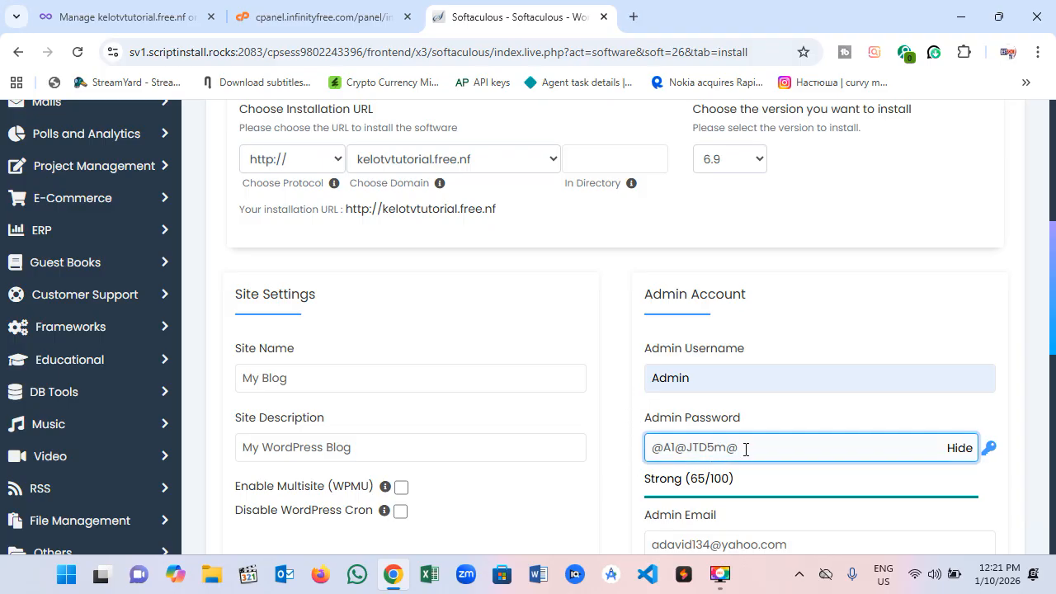
pyautogui.scroll(-2, 661, 437)
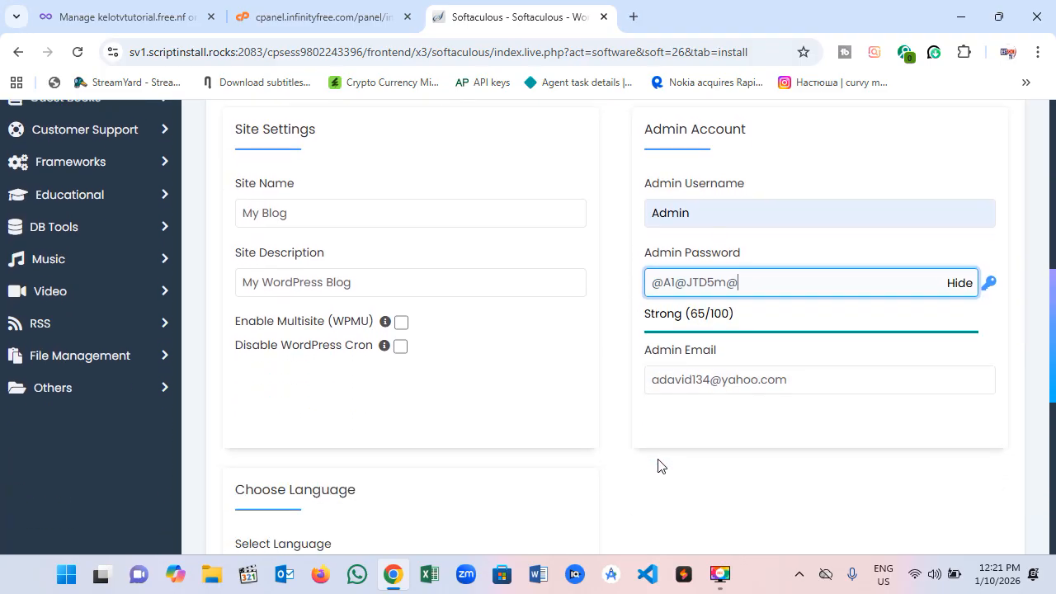
pyautogui.click(790, 385)
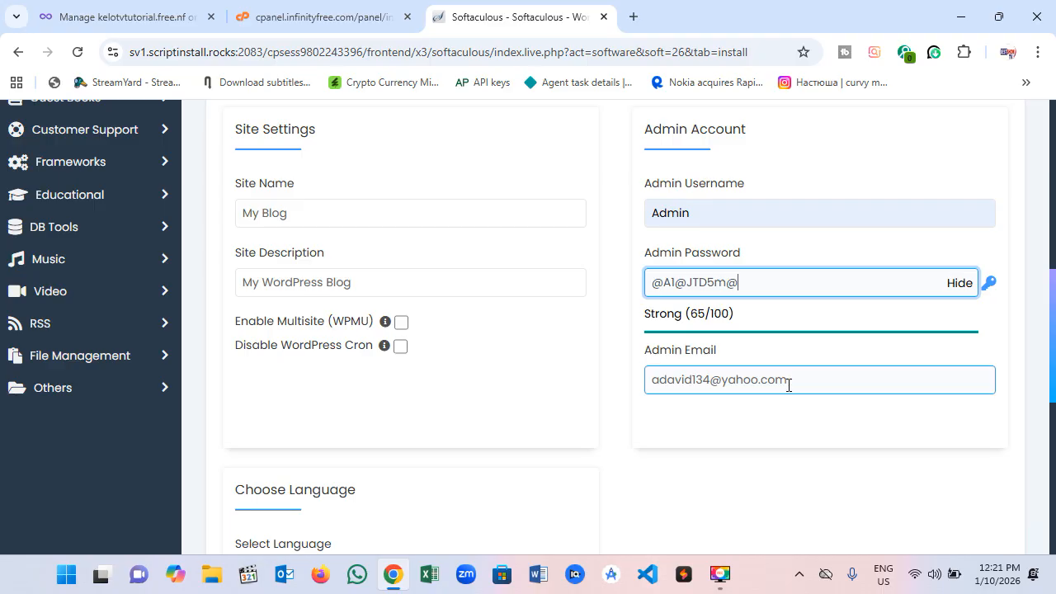
pyautogui.moveTo(790, 383); pyautogui.dragTo(629, 393)
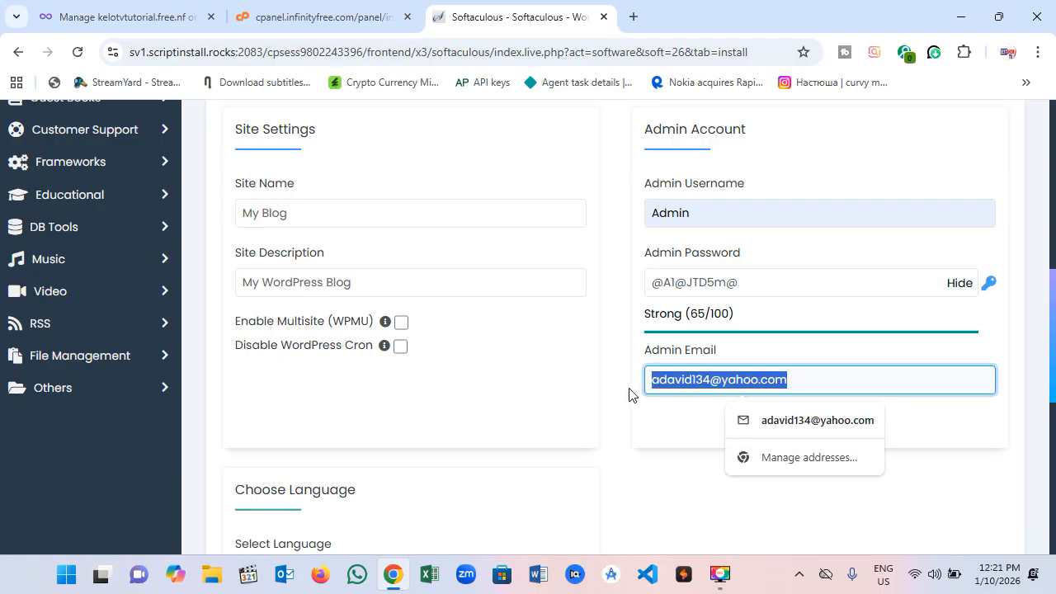
pyautogui.click(559, 407)
pyautogui.scroll(-2, 558, 356)
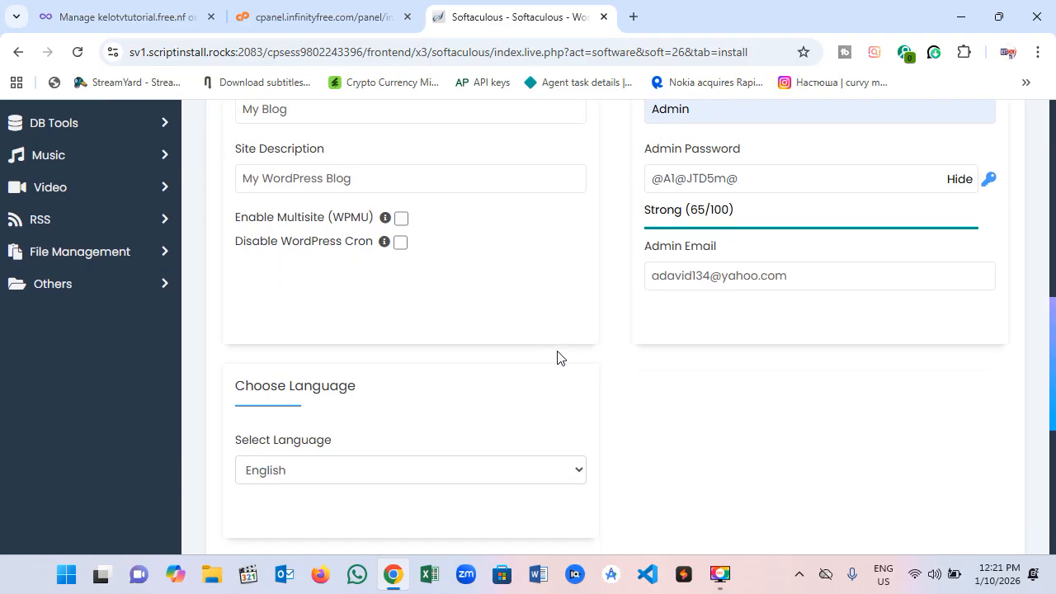
pyautogui.scroll(-2, 604, 329)
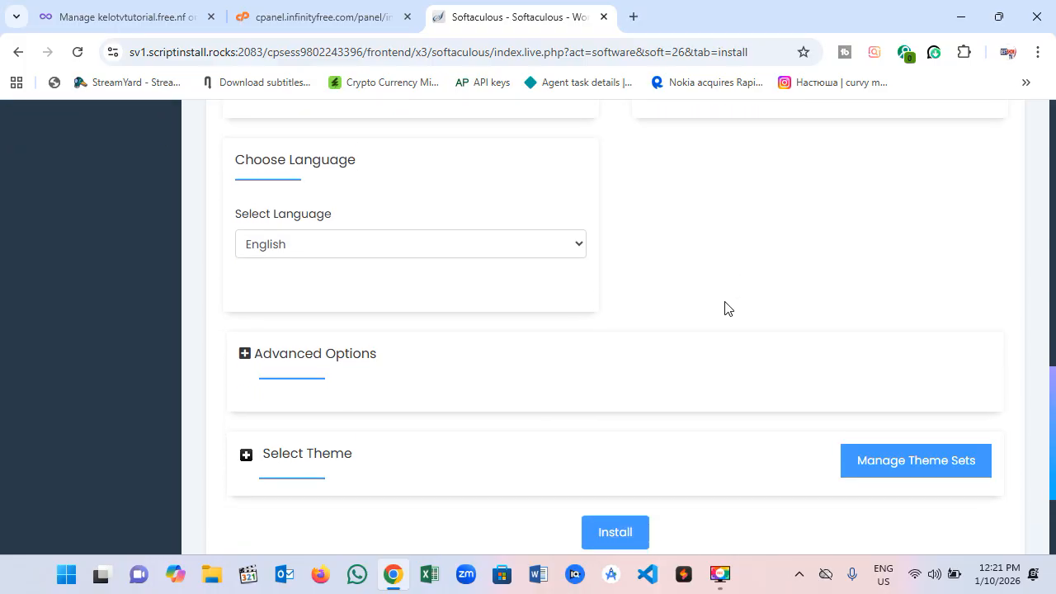
pyautogui.scroll(-2, 709, 306)
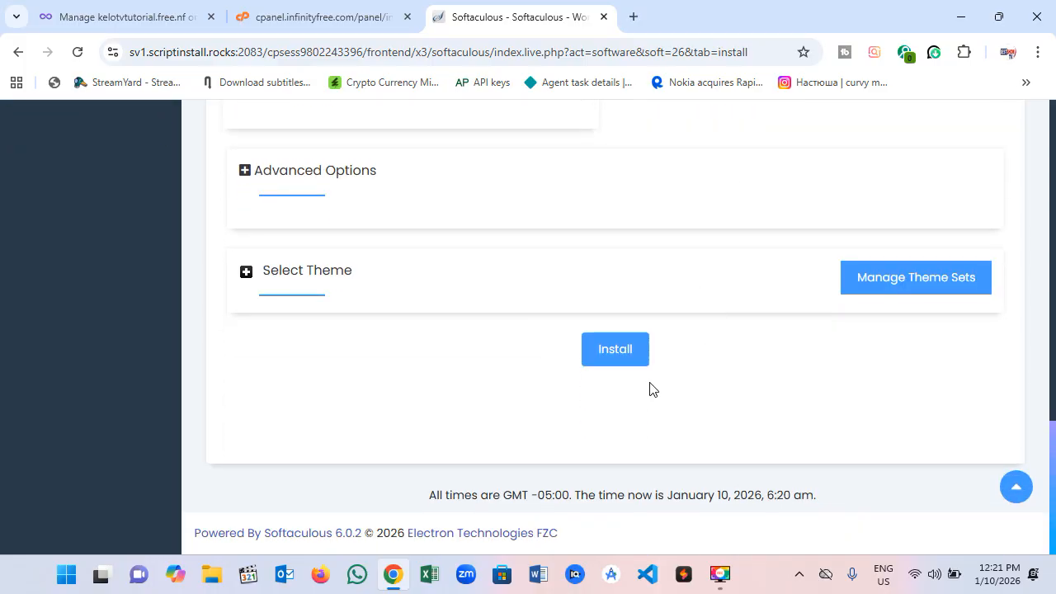
# Examine the username and password fields in the Admin Account section again
pyautogui.scroll(8, 649, 389)
pyautogui.click(674, 359)
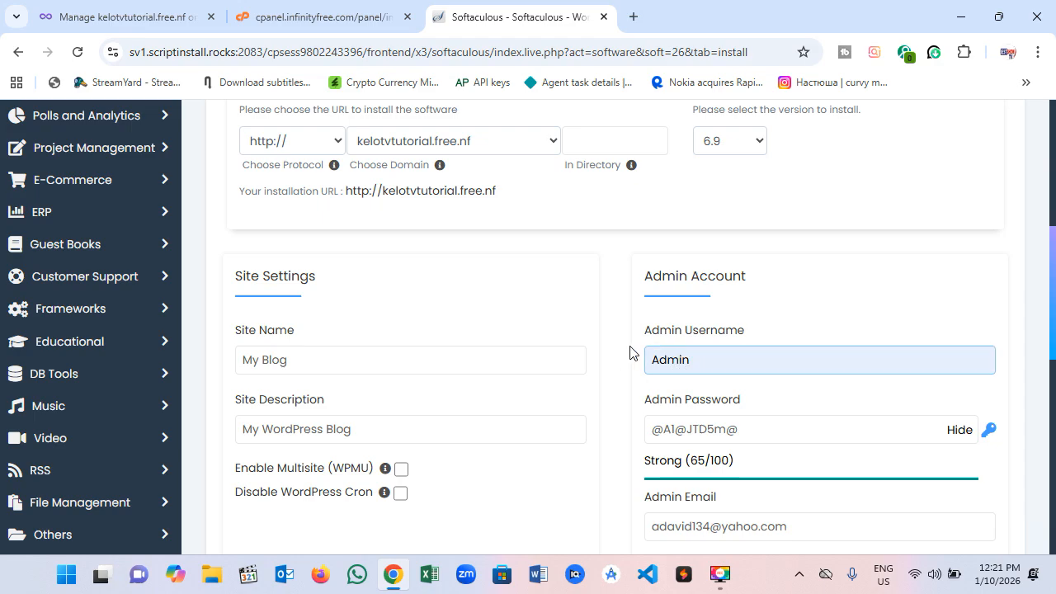
pyautogui.click(667, 431)
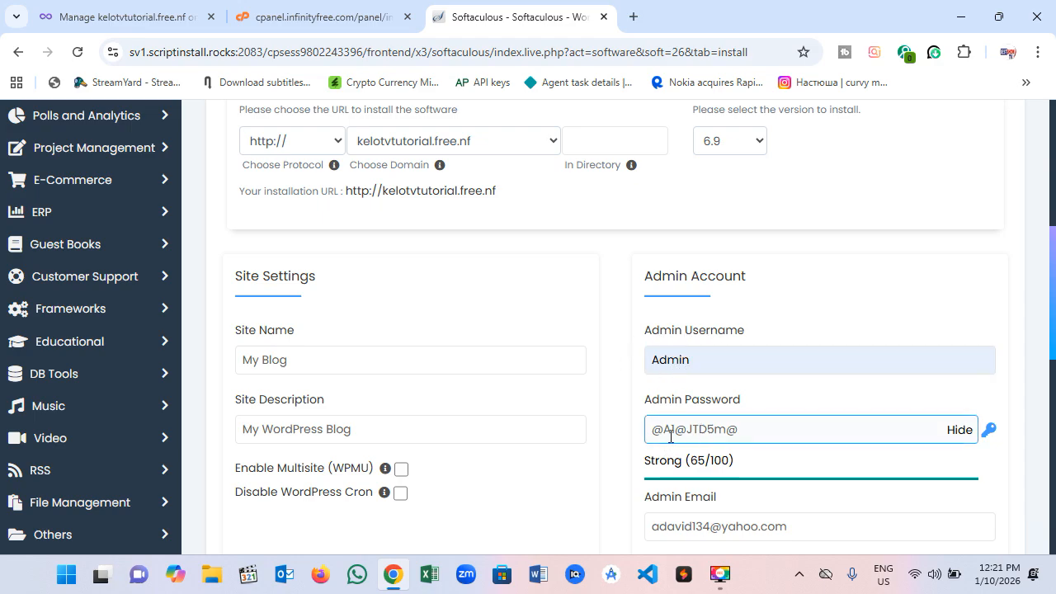
pyautogui.click(693, 356)
pyautogui.click(677, 426)
pyautogui.click(707, 365)
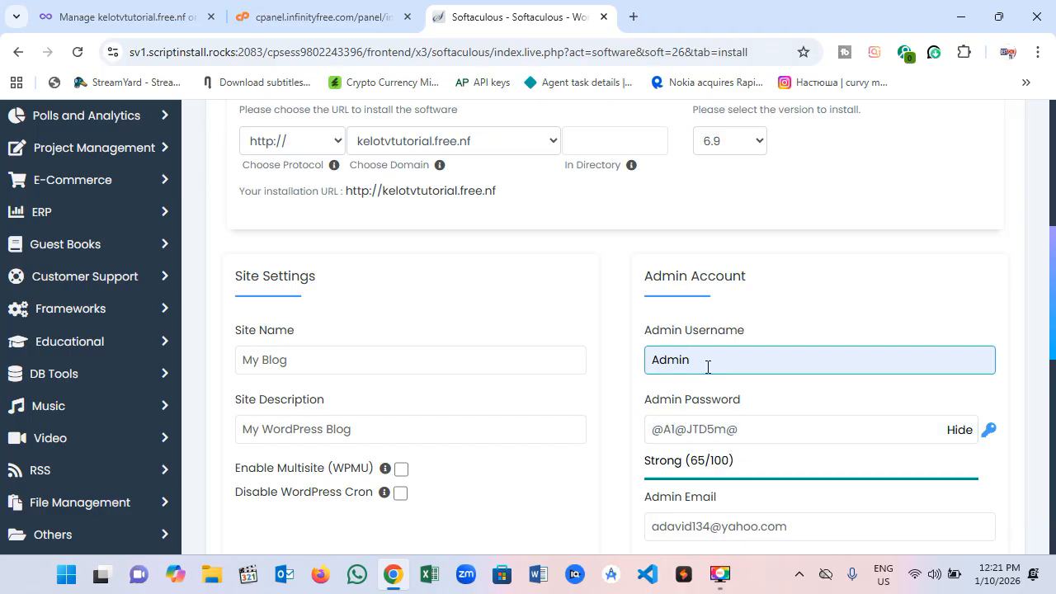
pyautogui.click(692, 440)
pyautogui.click(692, 440)
pyautogui.click(696, 368)
pyautogui.click(705, 429)
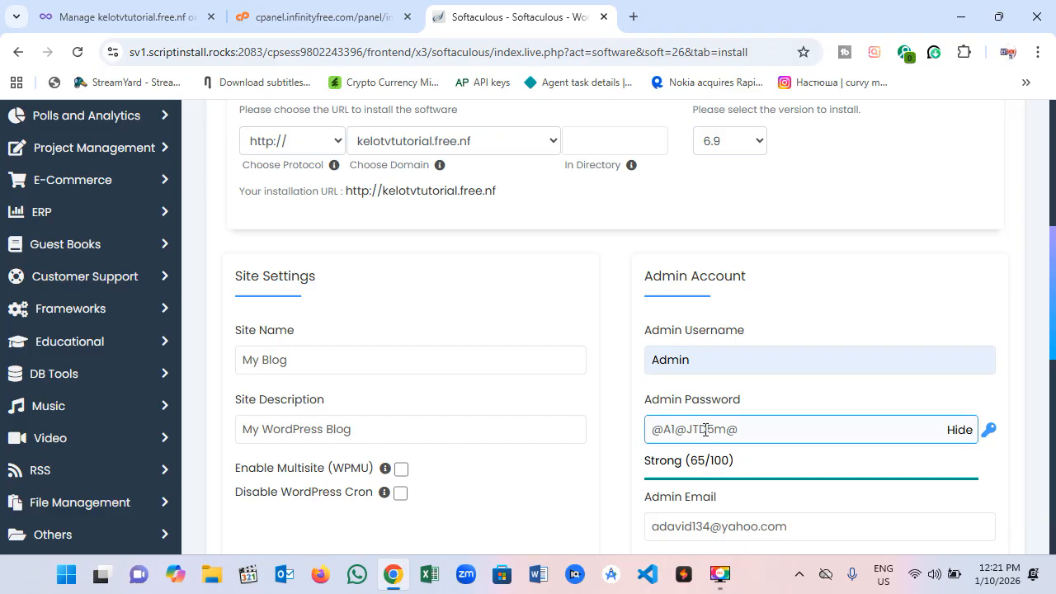
pyautogui.click(689, 361)
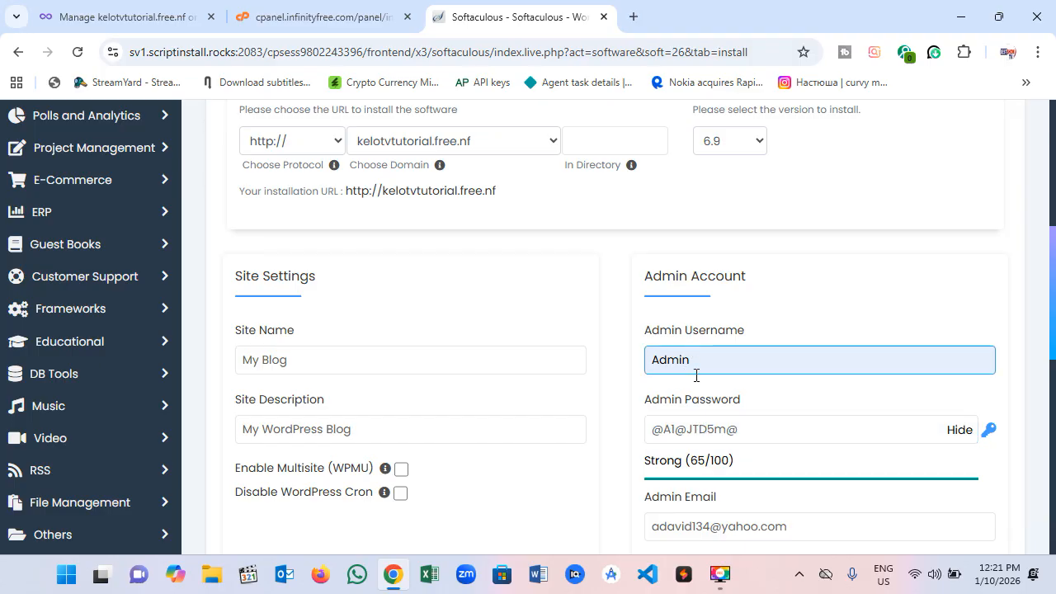
pyautogui.click(708, 430)
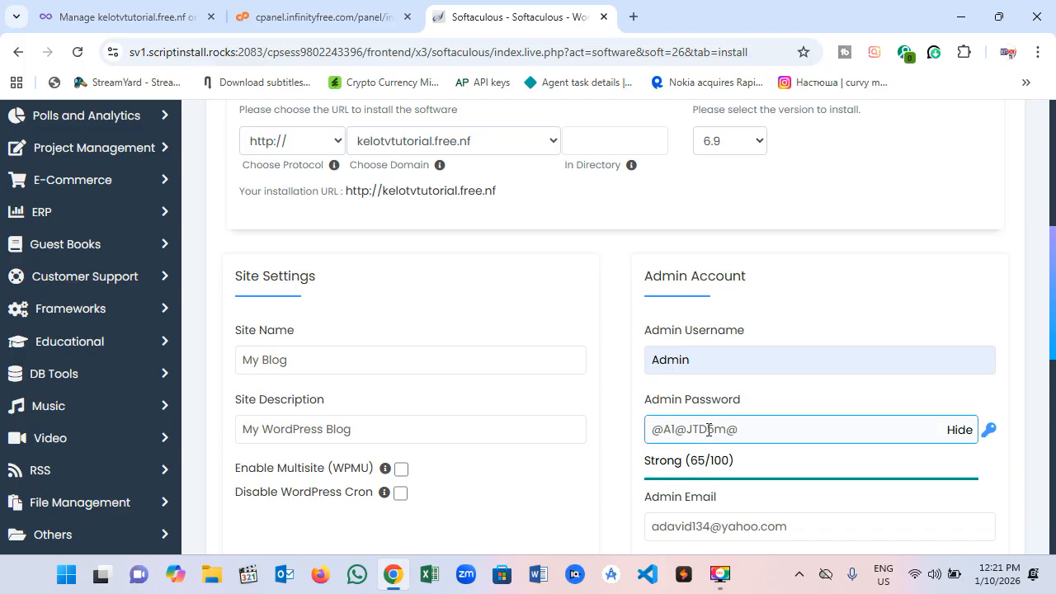
pyautogui.click(685, 356)
pyautogui.click(753, 434)
pyautogui.click(649, 361)
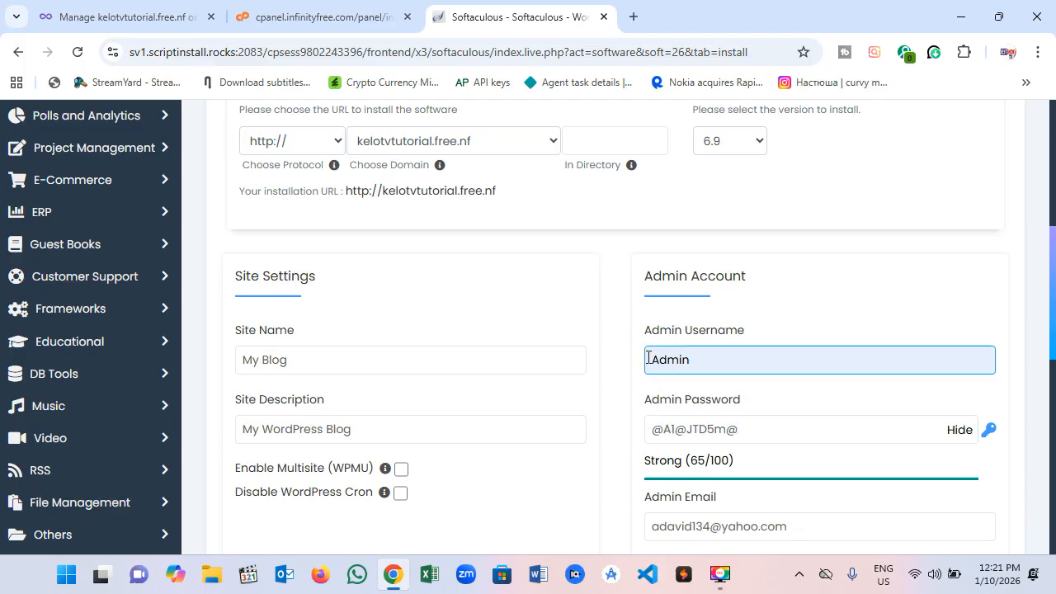
pyautogui.click(768, 479)
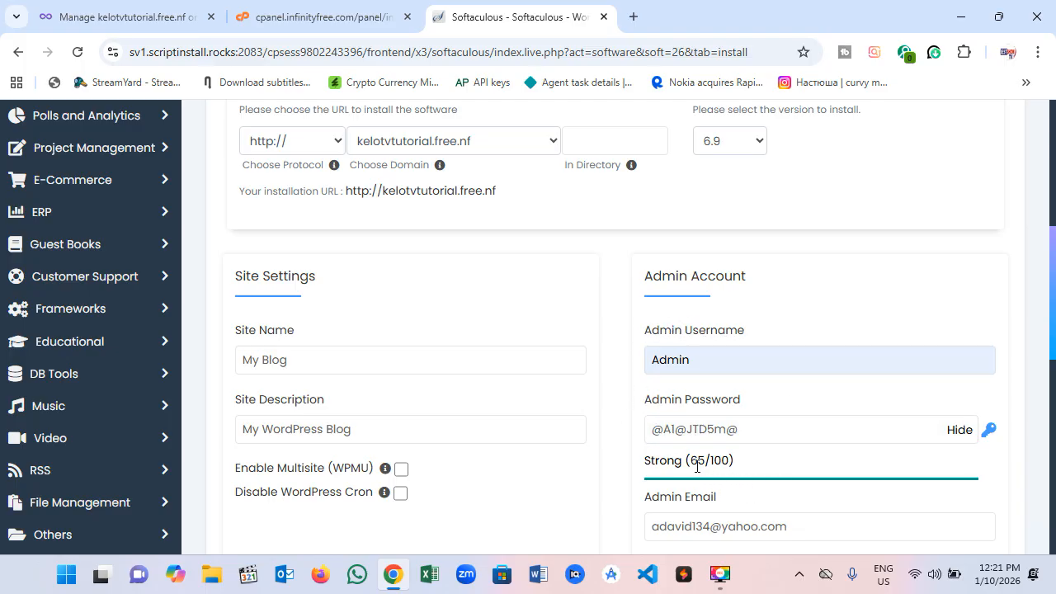
pyautogui.click(649, 360)
pyautogui.click(714, 317)
# Check the admin email field and submit the WordPress installation form for kelotvtutorial.free.nf
pyautogui.scroll(-1, 751, 466)
pyautogui.click(761, 448)
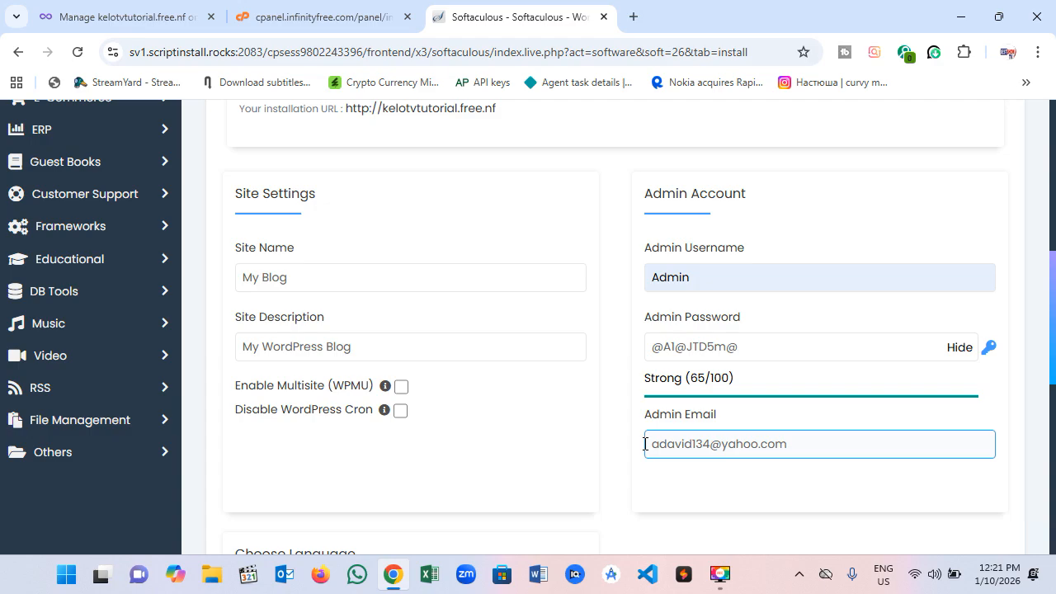
pyautogui.scroll(-5, 757, 497)
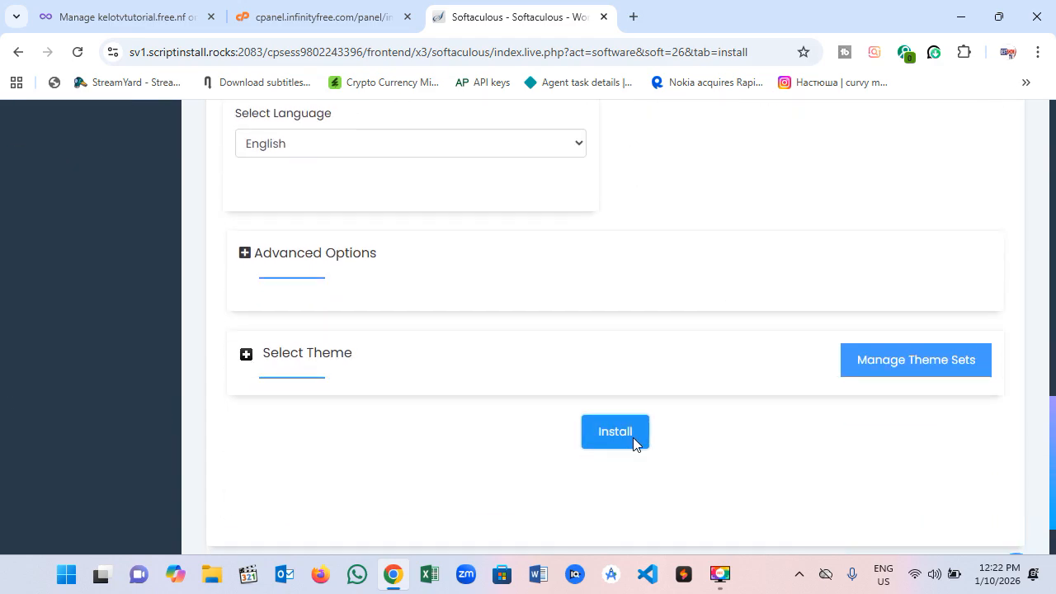
pyautogui.click(633, 438)
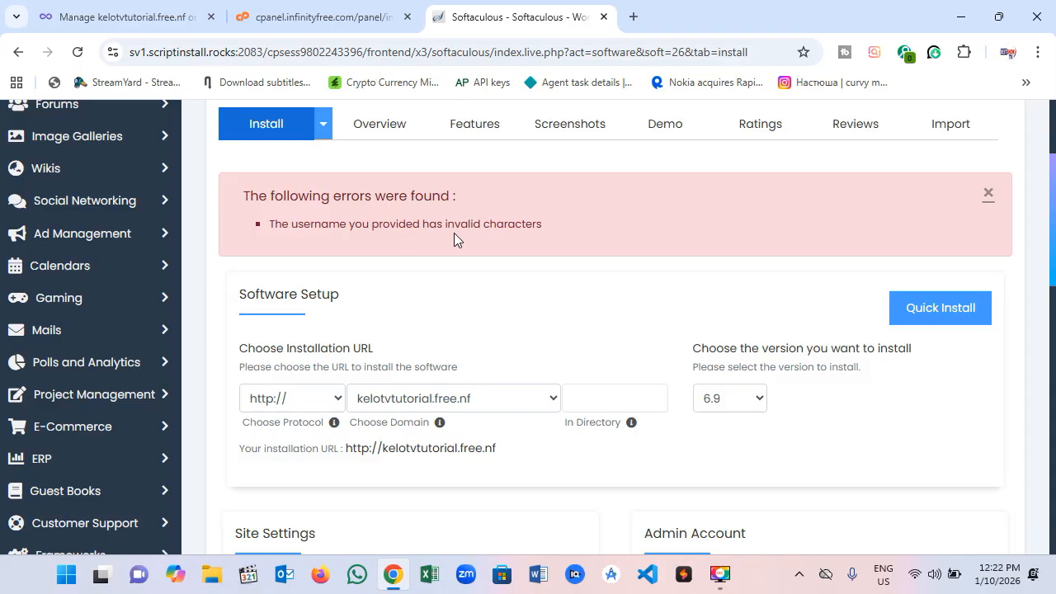
# Change the admin username to lowercase "admin" in the Admin Account section of the WordPress installation form
pyautogui.scroll(-10, 620, 335)
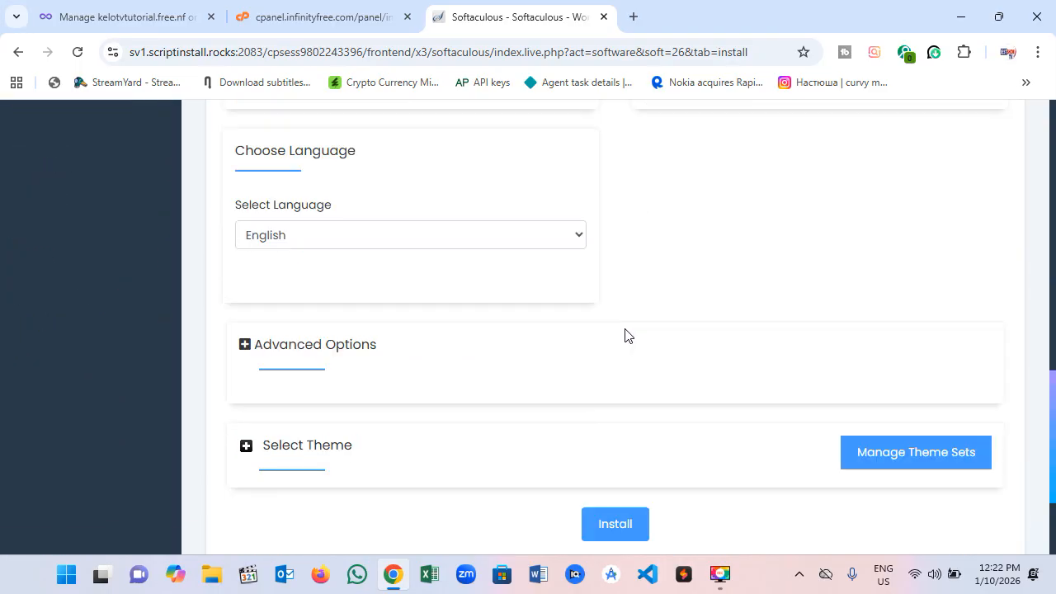
pyautogui.scroll(10, 625, 341)
pyautogui.scroll(-5, 629, 349)
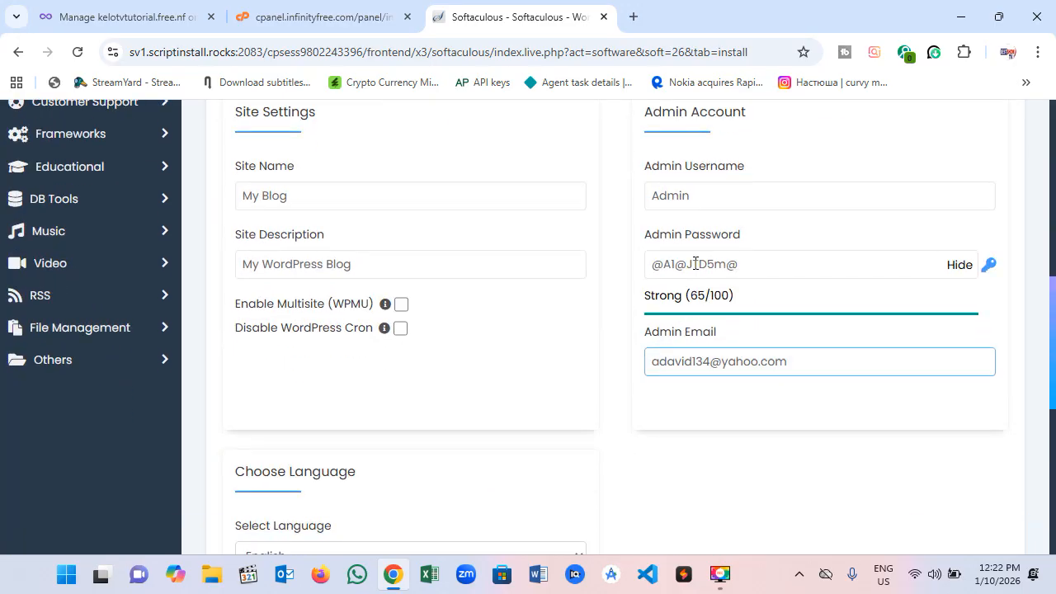
pyautogui.click(699, 201)
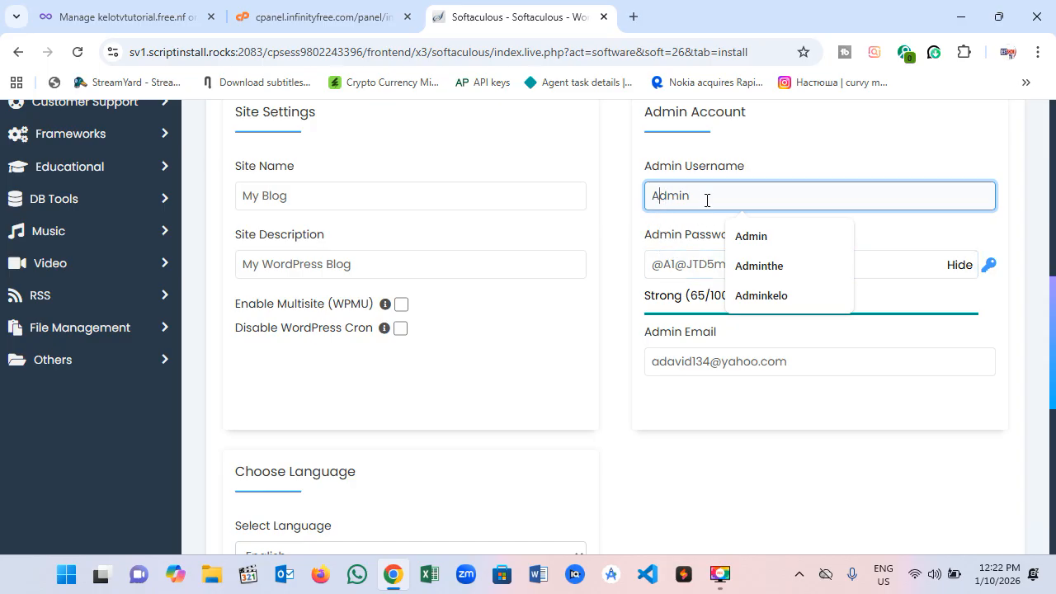
pyautogui.press('Home')
pyautogui.press('Delete')
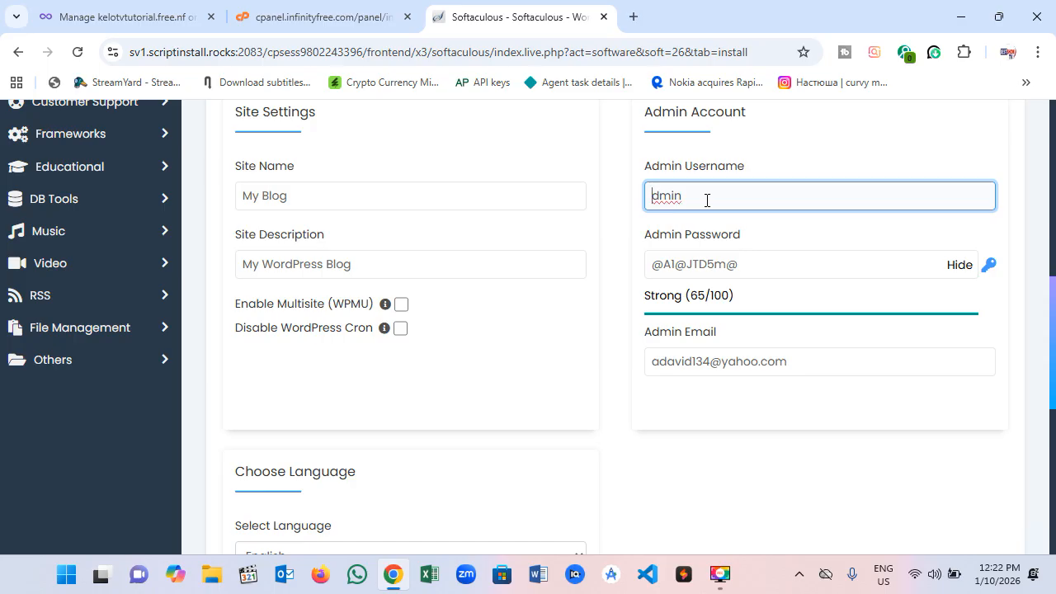
pyautogui.write('a')
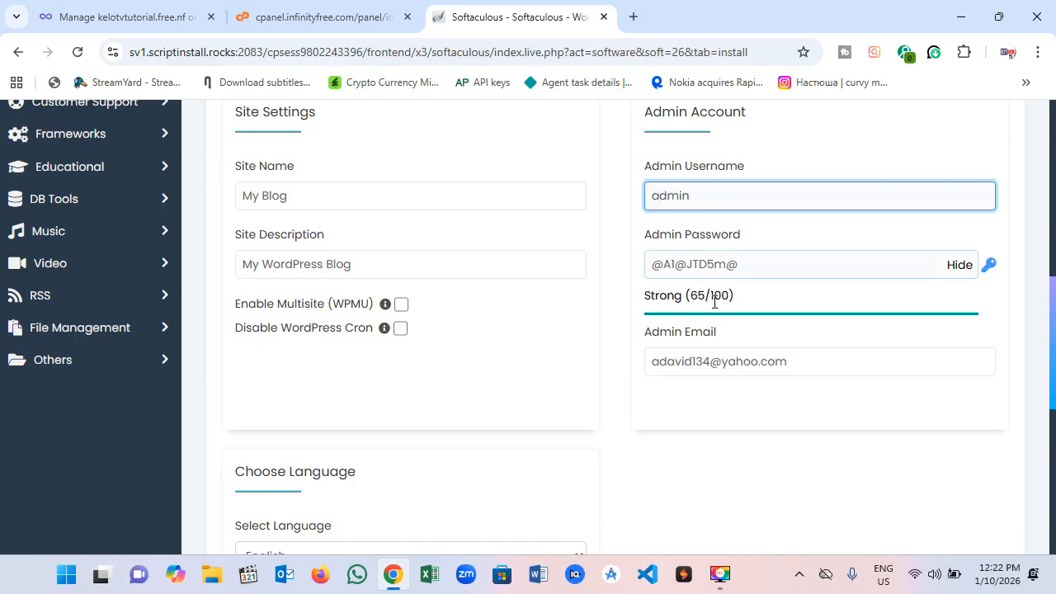
# Submit the corrected WordPress installation form and check the installation result page
pyautogui.click(717, 431)
pyautogui.scroll(-4, 719, 437)
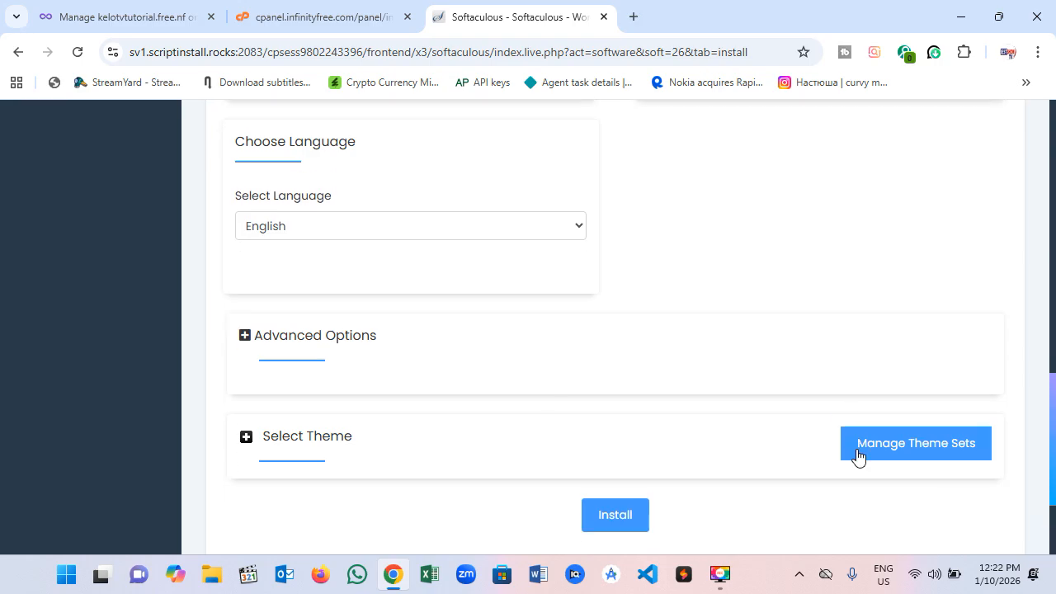
pyautogui.scroll(1, 681, 450)
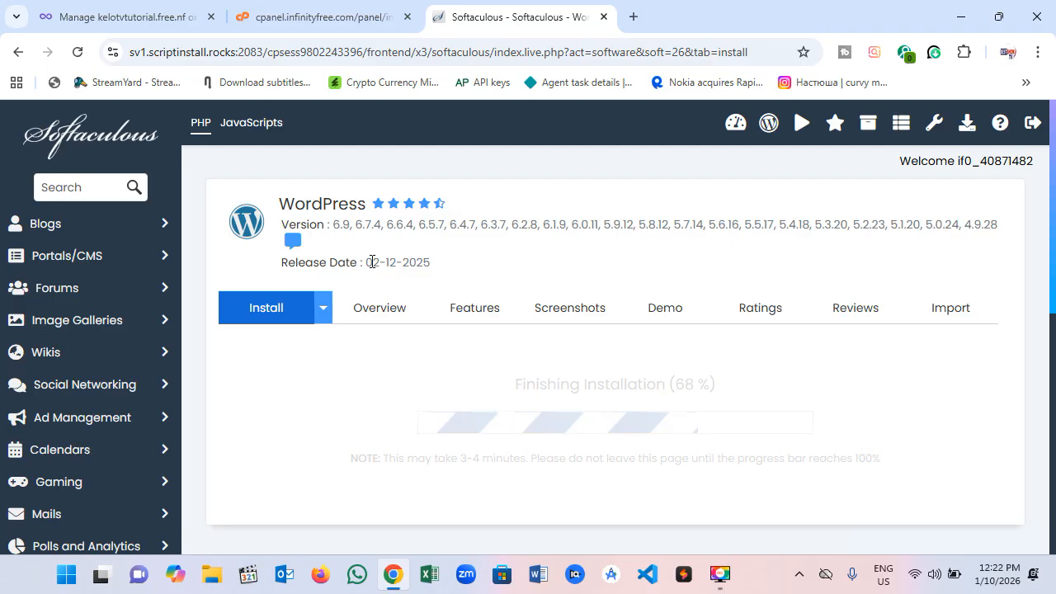
pyautogui.scroll(-2, 769, 398)
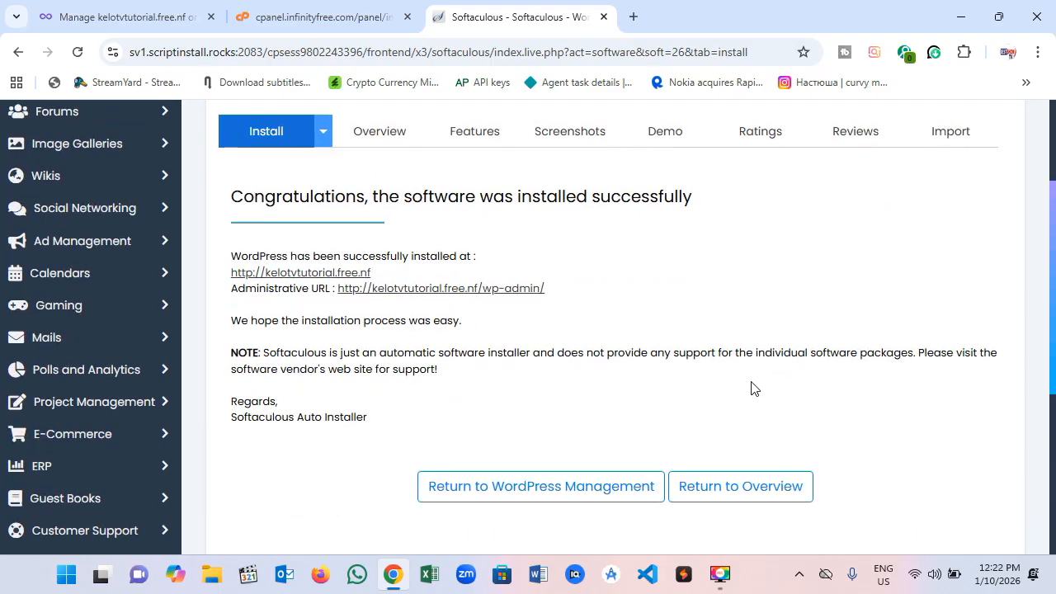
pyautogui.scroll(1, 756, 388)
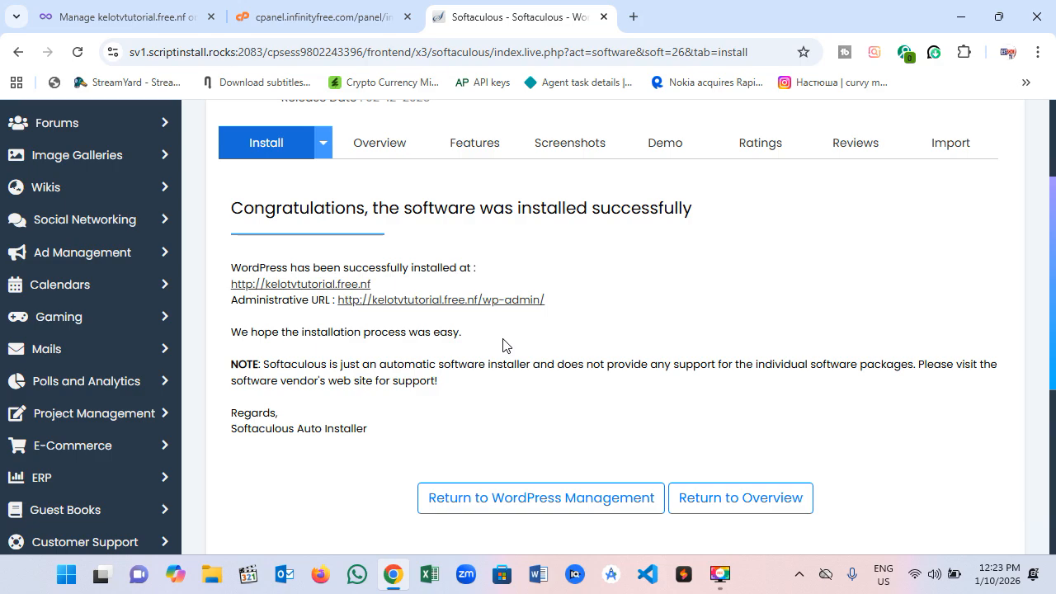
# Open the kelotvtutorial.free.nf homepage in a new tab and look over the whole page
pyautogui.rightClick(289, 286)
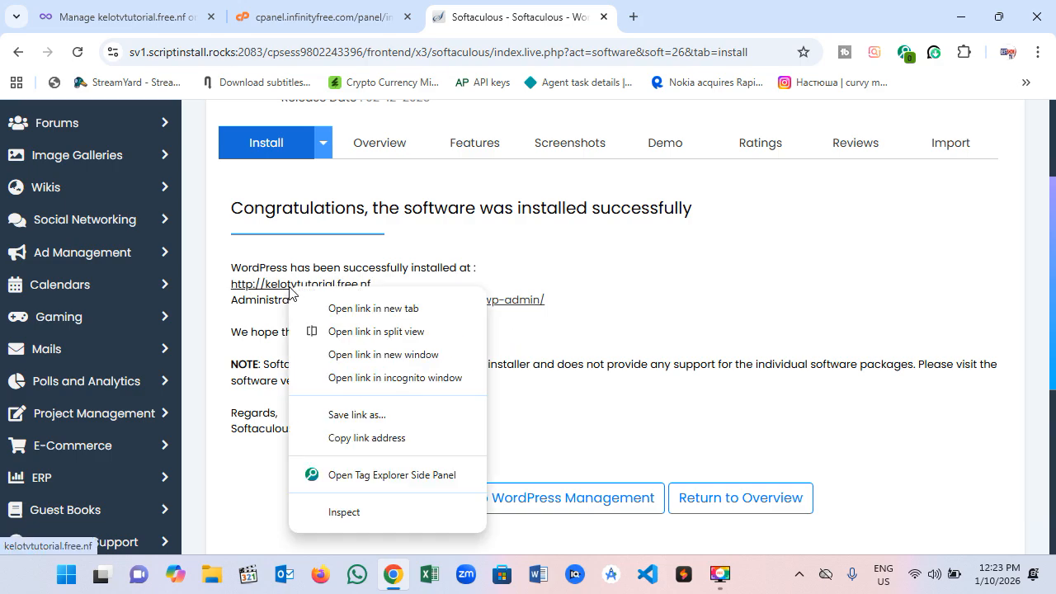
pyautogui.click(336, 310)
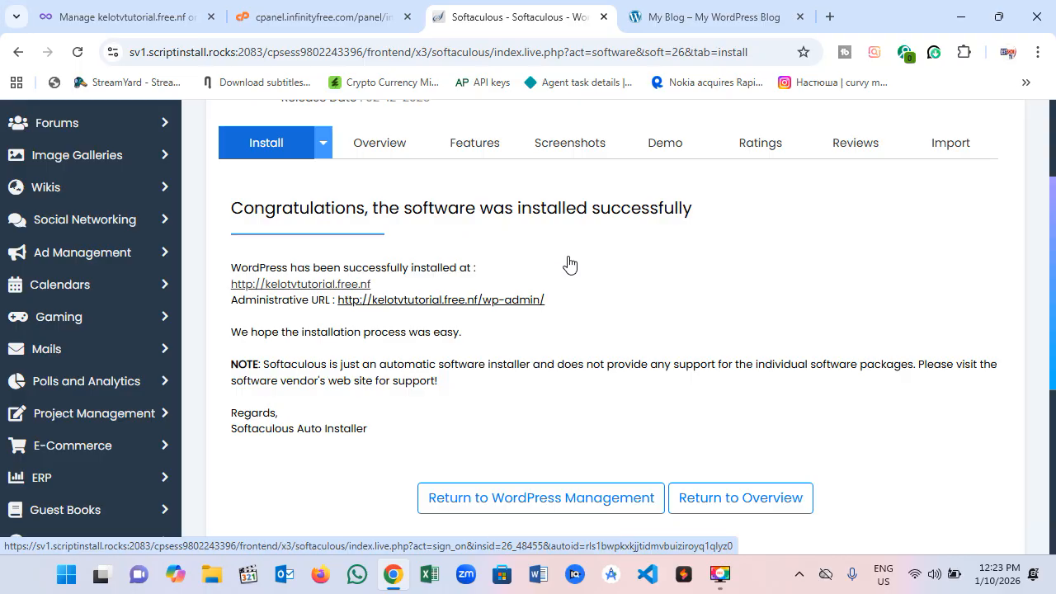
pyautogui.click(676, 28)
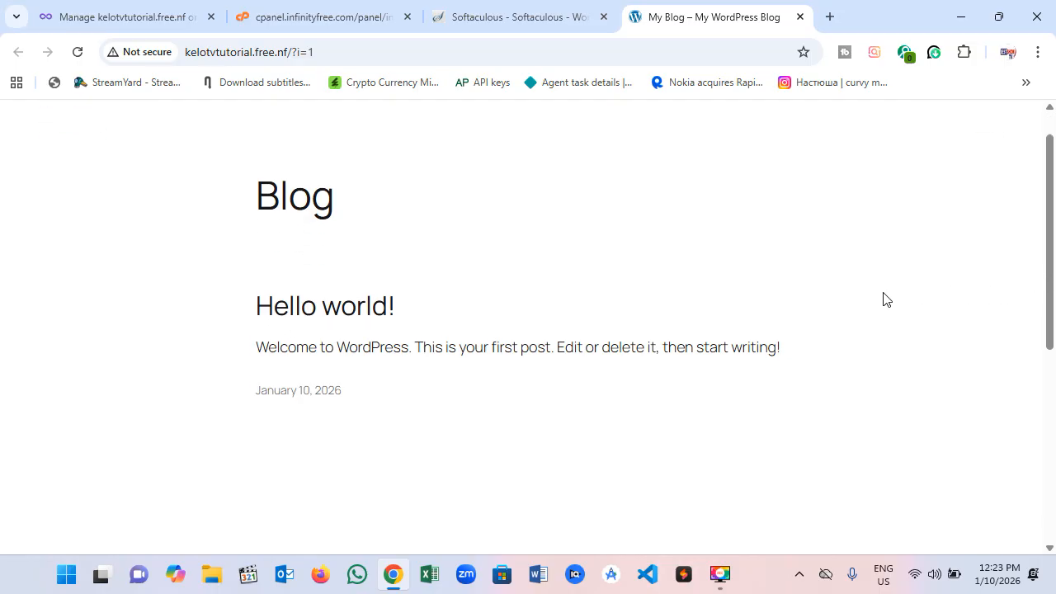
pyautogui.scroll(-5, 773, 347)
pyautogui.scroll(5, 760, 339)
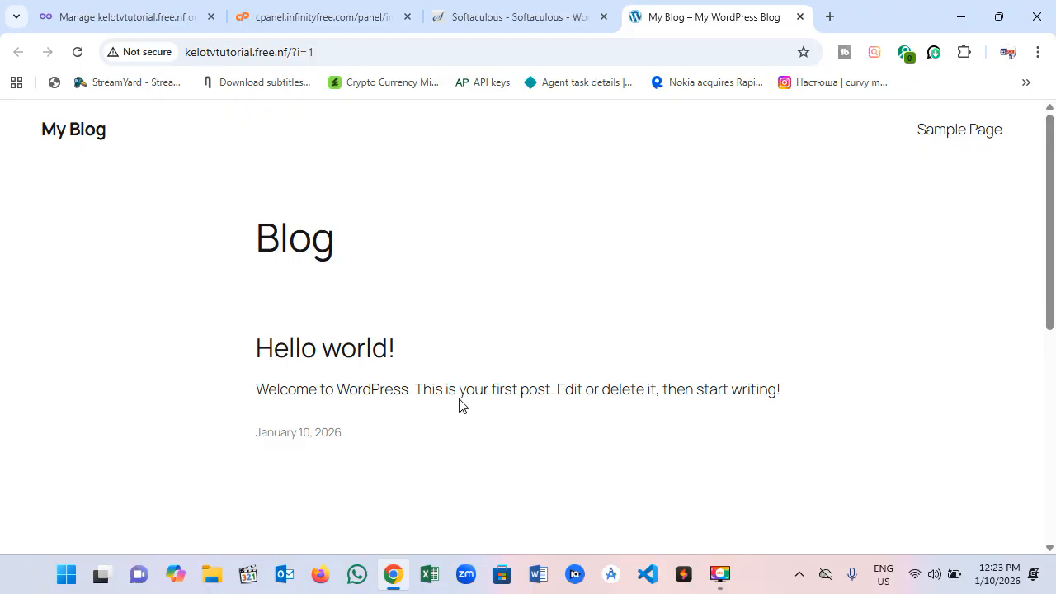
pyautogui.scroll(-5, 459, 405)
pyautogui.scroll(5, 438, 394)
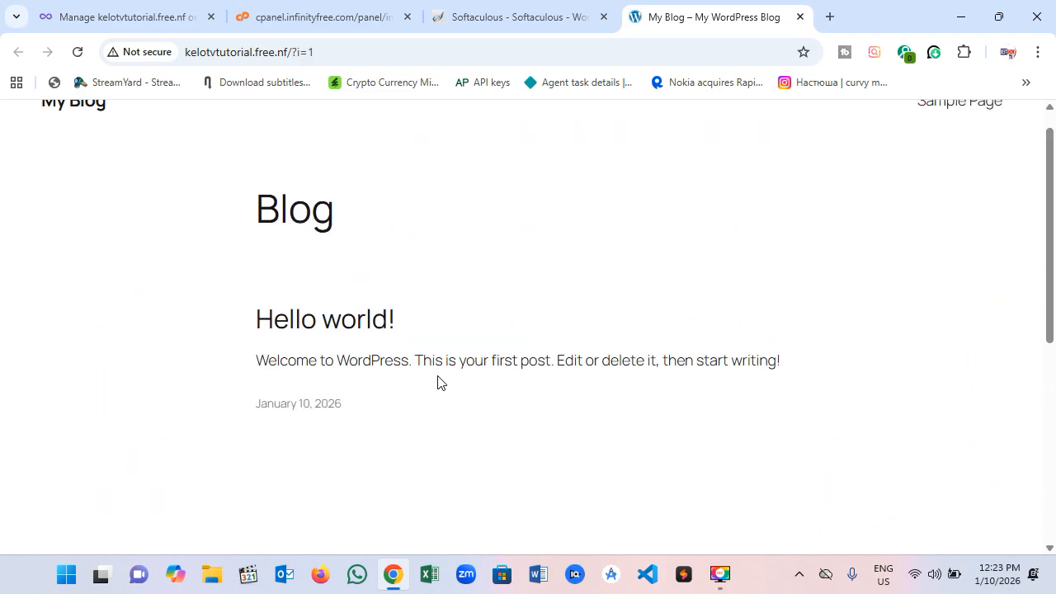
pyautogui.scroll(1, 438, 381)
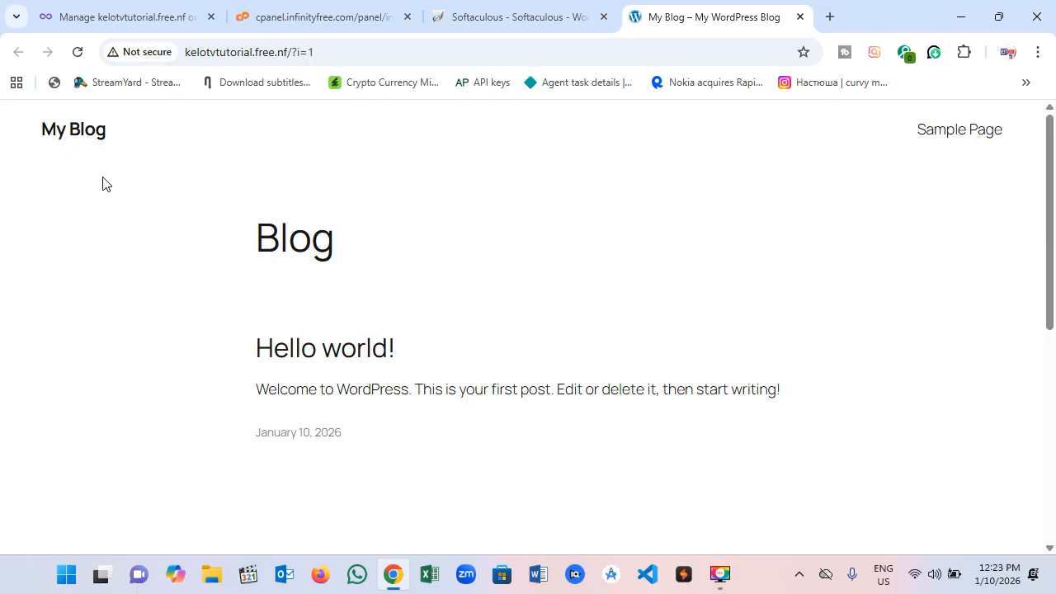
# Open the site's administrative URL from the Softaculous result page in a new tab and switch to the WordPress dashboard
pyautogui.click(496, 16)
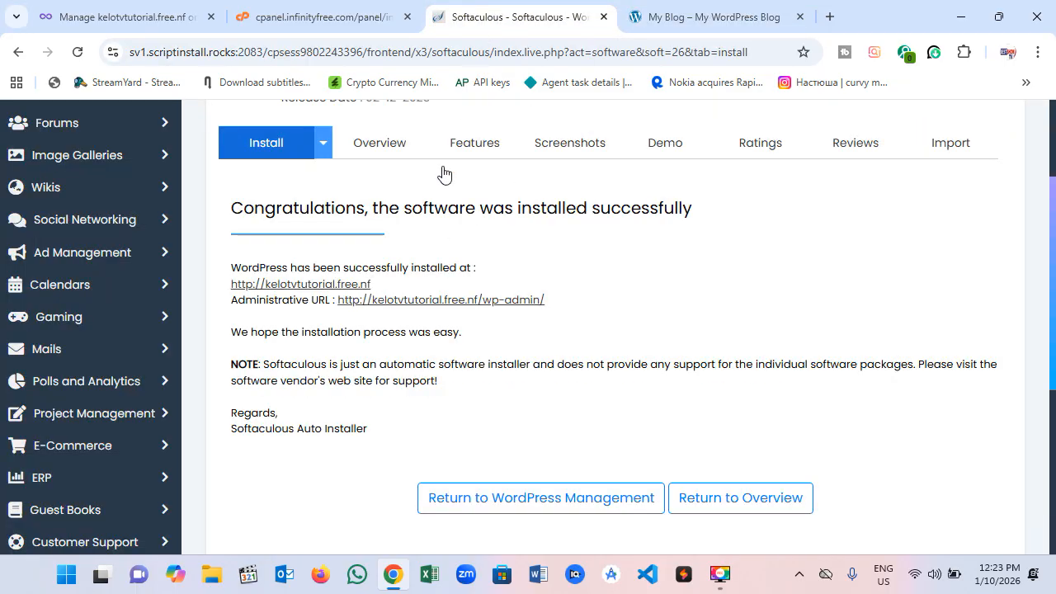
pyautogui.rightClick(476, 302)
pyautogui.click(518, 323)
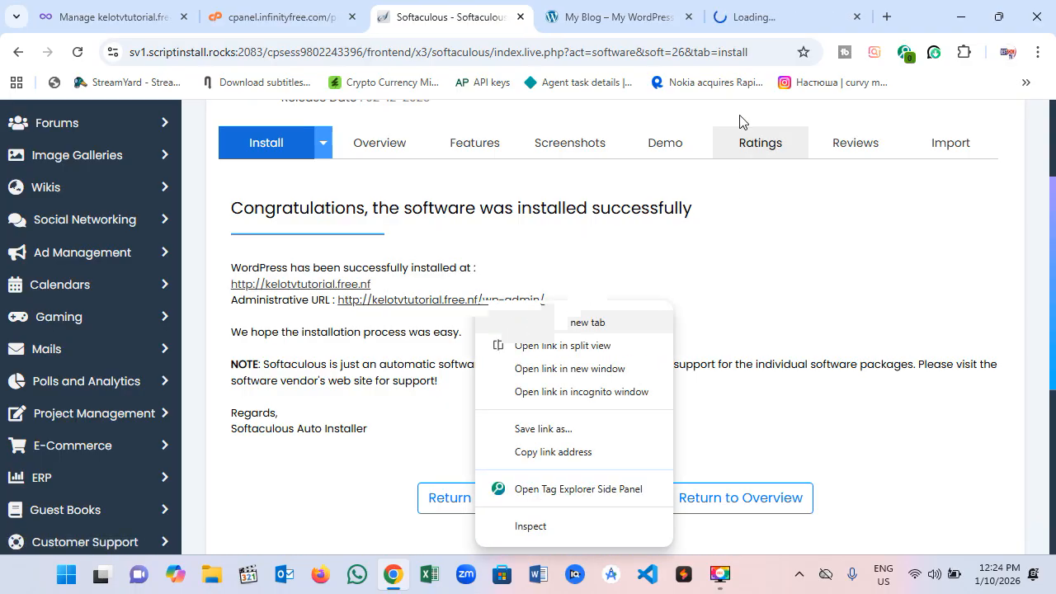
pyautogui.click(753, 18)
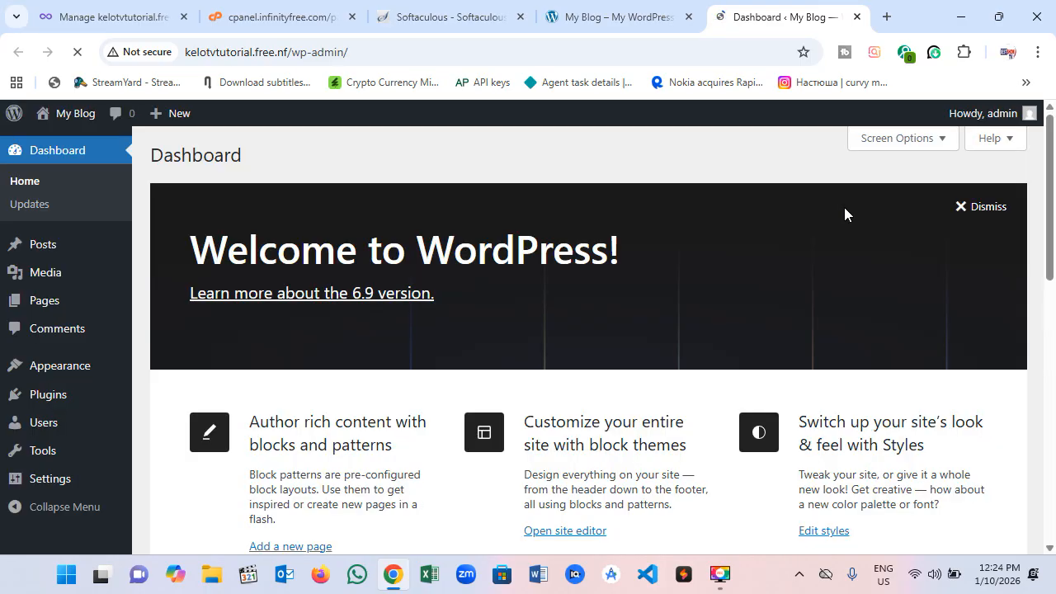
pyautogui.click(455, 16)
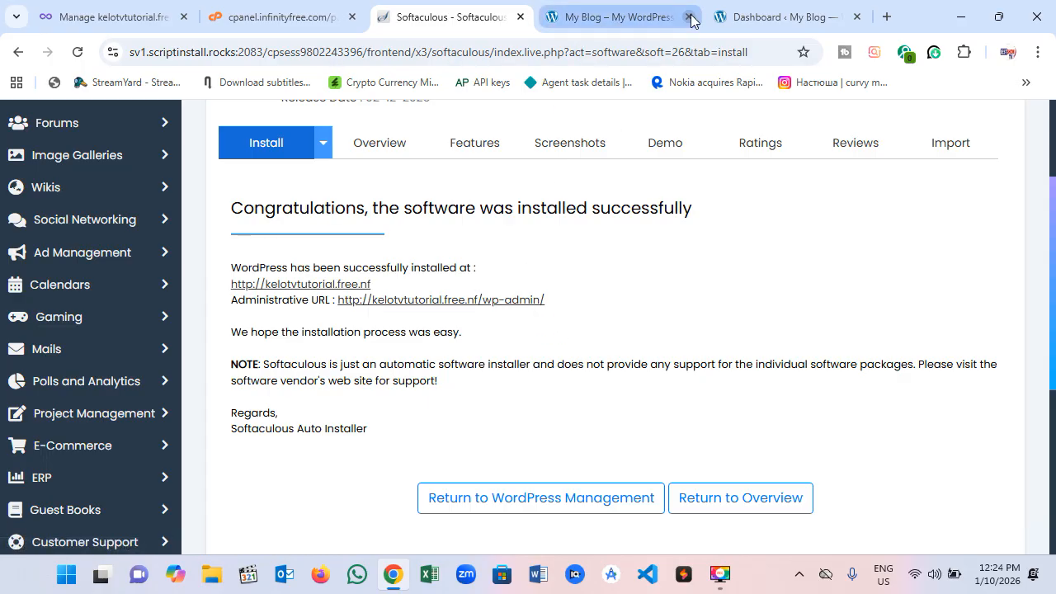
pyautogui.click(769, 17)
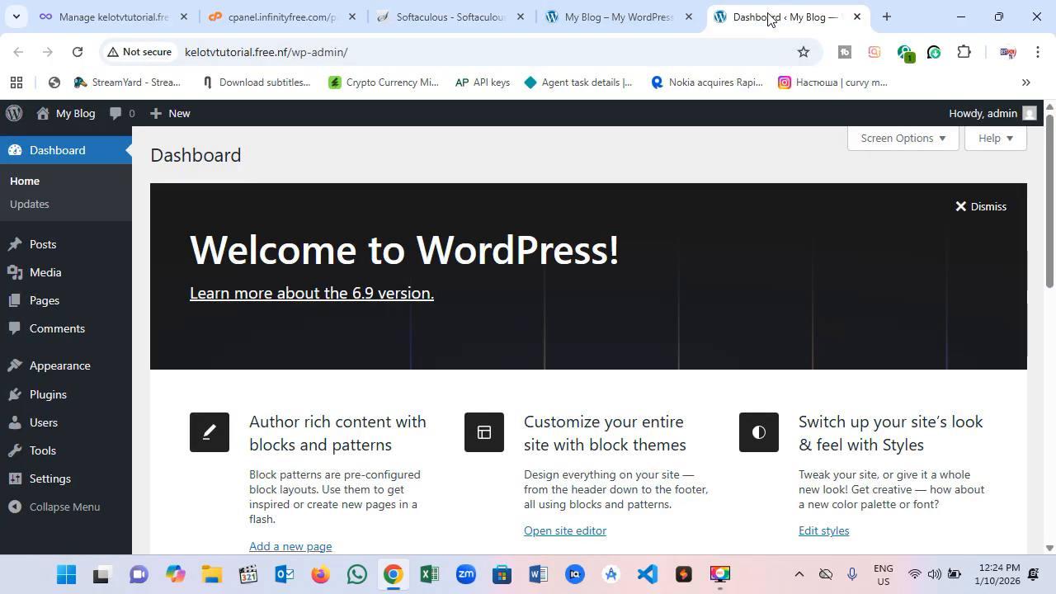
# Dismiss the Welcome to WordPress panel and look over the remaining dashboard boxes
pyautogui.click(986, 209)
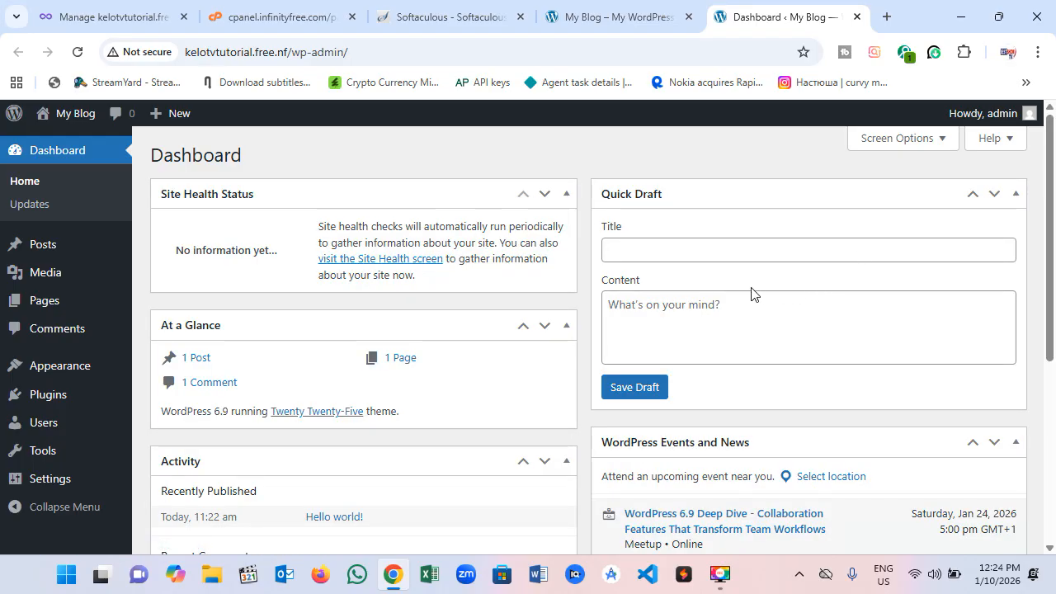
pyautogui.scroll(-2, 487, 418)
pyautogui.scroll(2, 562, 384)
# Hide the WordPress Events and News, Quick Draft, Activity, At a Glance and Site Health Status boxes from the dashboard
pyautogui.click(910, 147)
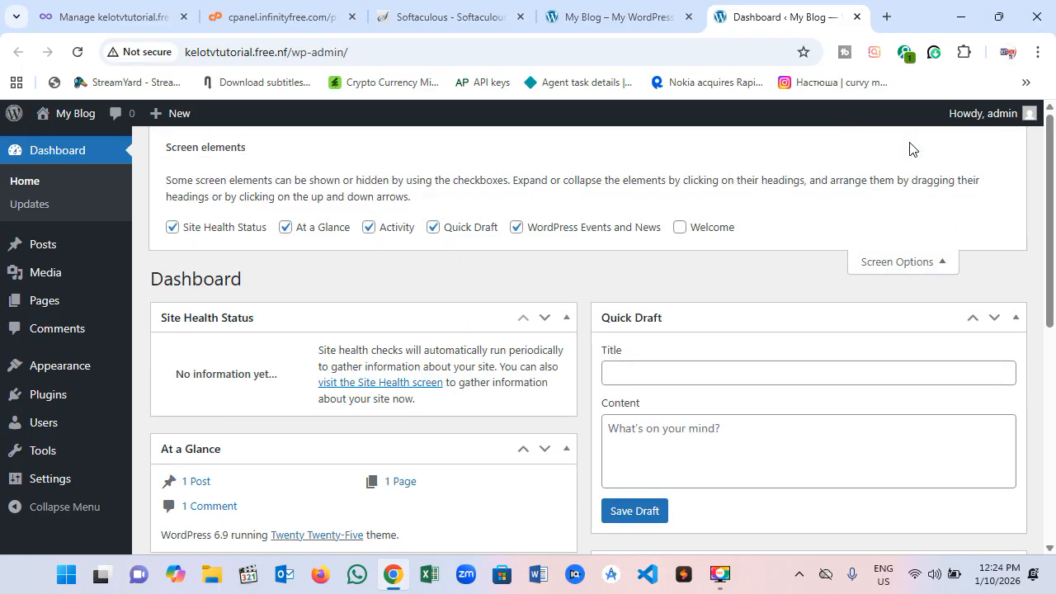
pyautogui.click(516, 228)
pyautogui.click(433, 228)
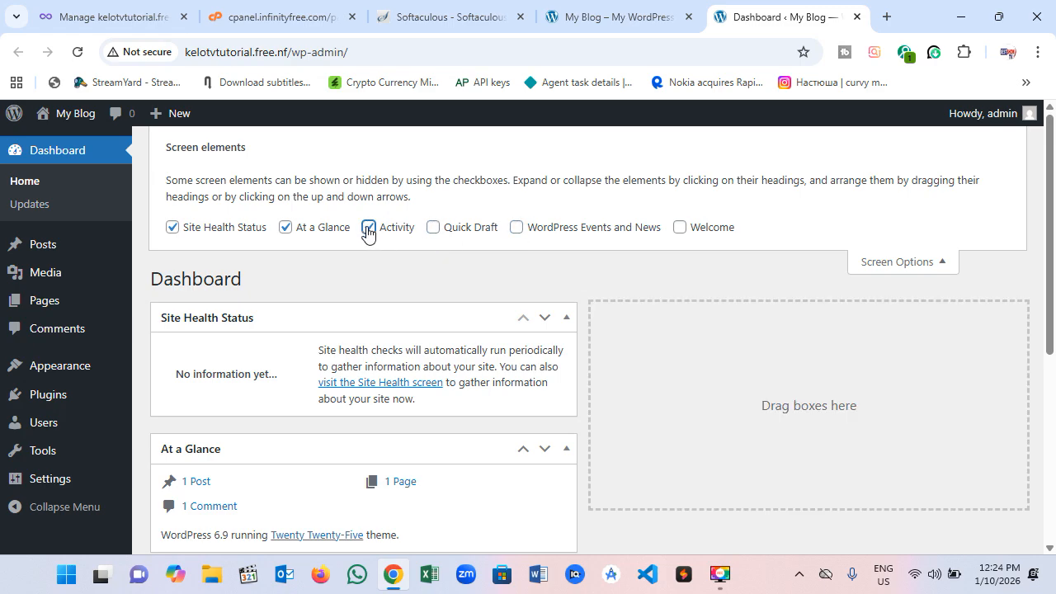
pyautogui.click(369, 228)
pyautogui.click(285, 228)
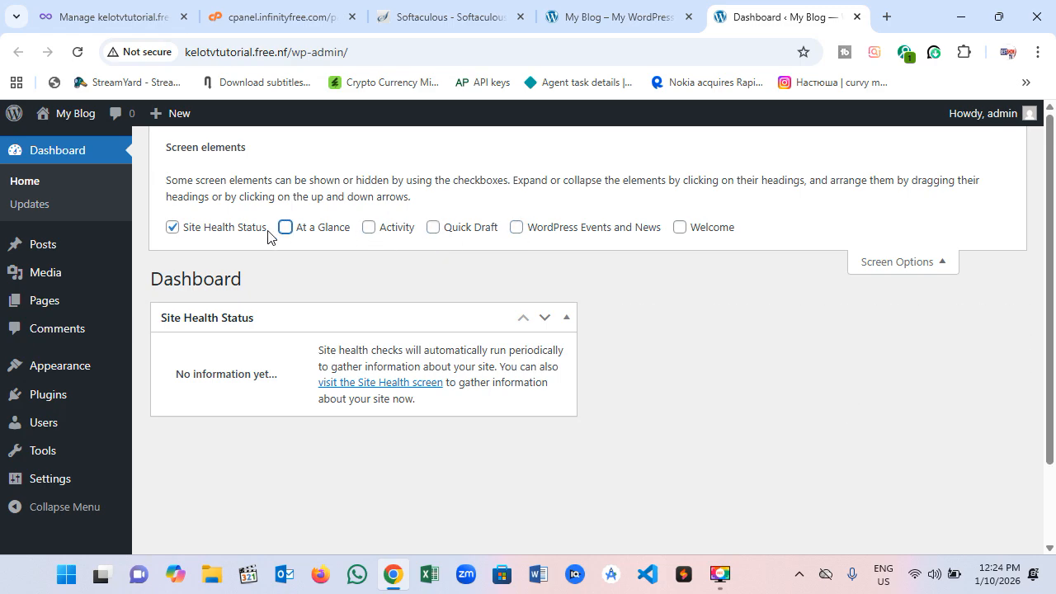
pyautogui.click(171, 230)
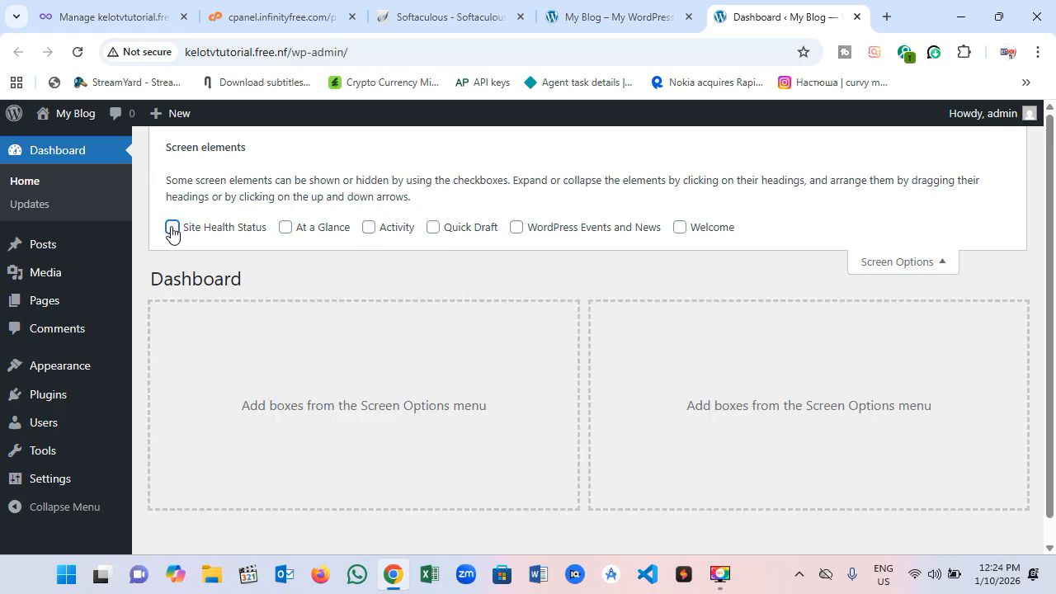
pyautogui.click(943, 266)
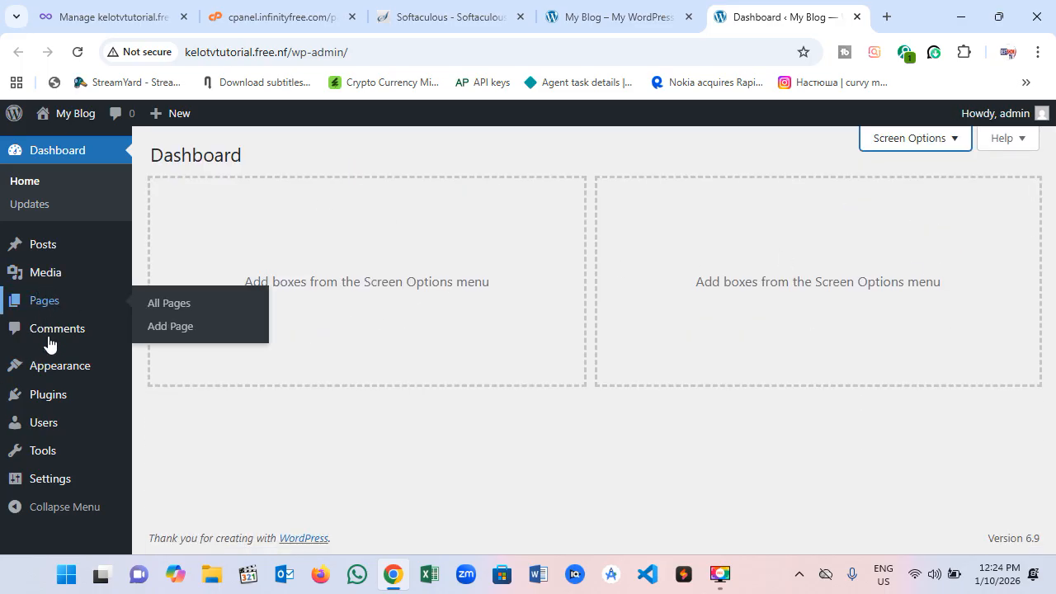
# Switch to the open blog homepage and examine its default layout down to the footer
pyautogui.moveTo(74, 363)
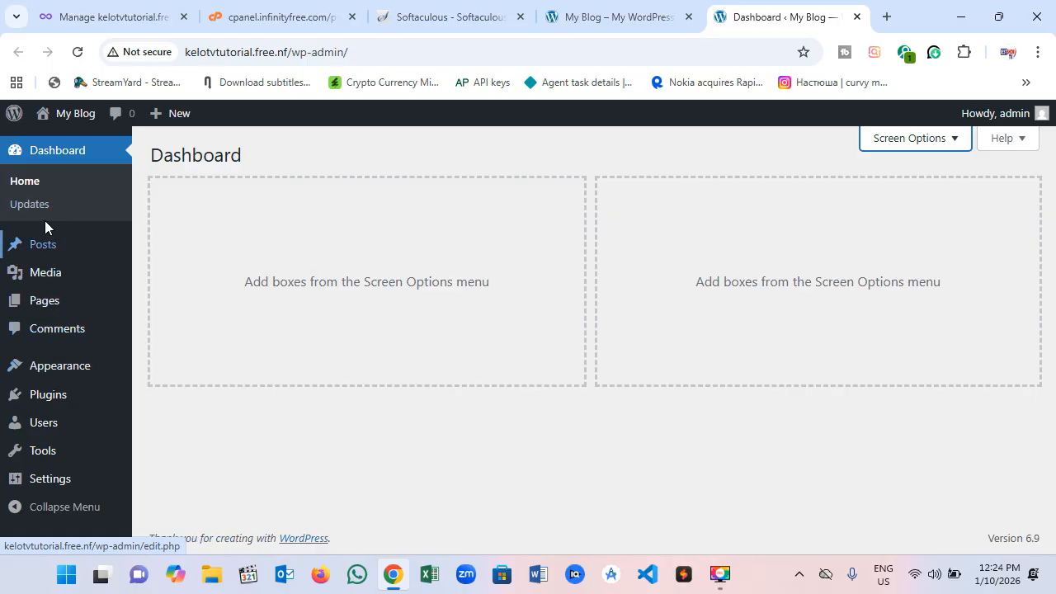
pyautogui.click(604, 16)
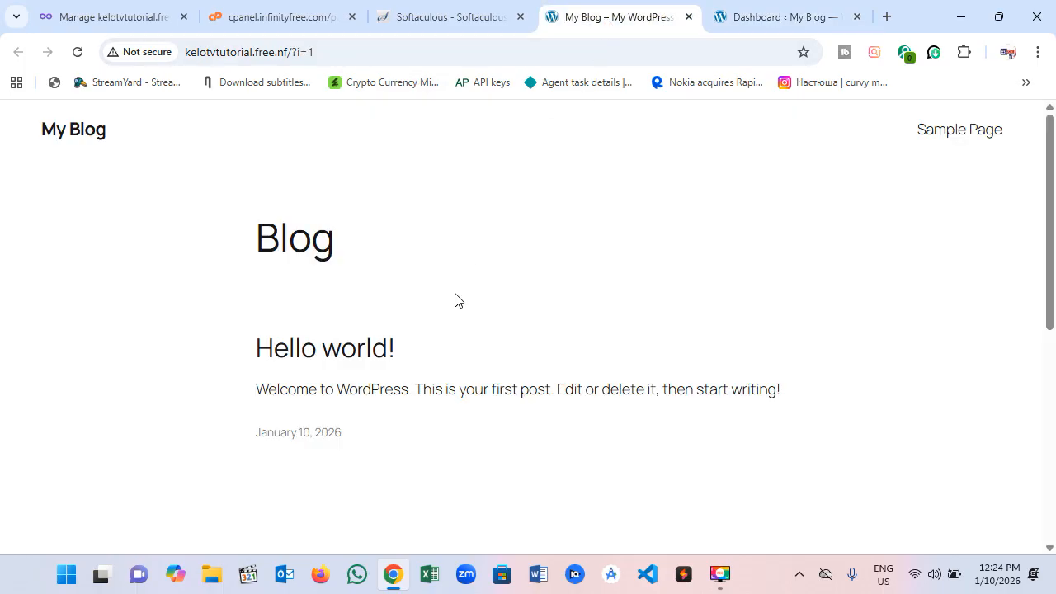
pyautogui.scroll(-5, 783, 338)
pyautogui.scroll(5, 792, 339)
pyautogui.scroll(-1, 784, 248)
pyautogui.scroll(1, 742, 248)
# Open the installed themes list in the WordPress admin, look through it and open the page for adding a theme
pyautogui.click(730, 23)
pyautogui.moveTo(59, 367)
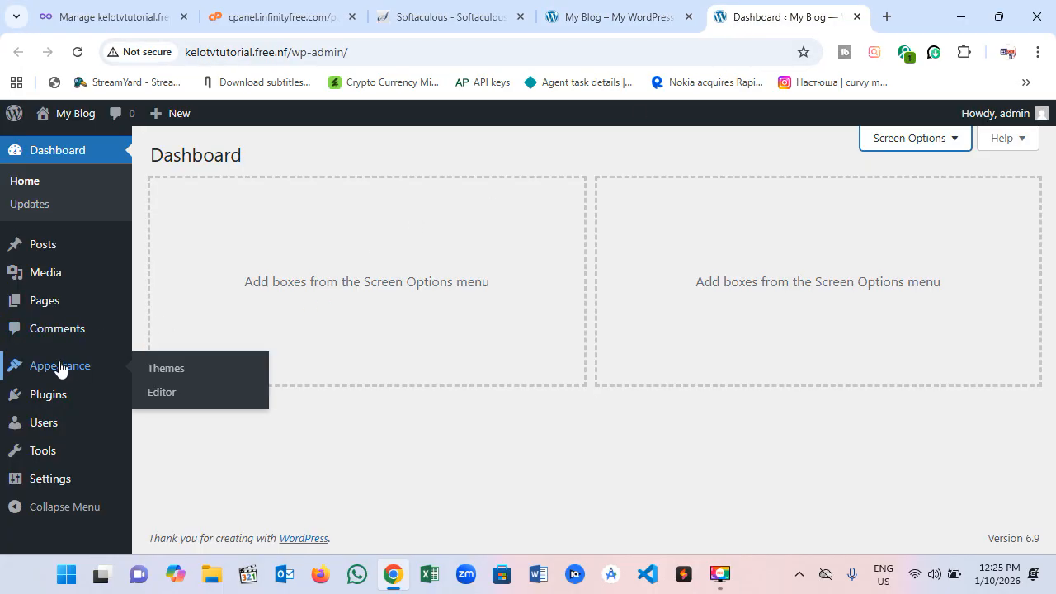
pyautogui.click(163, 369)
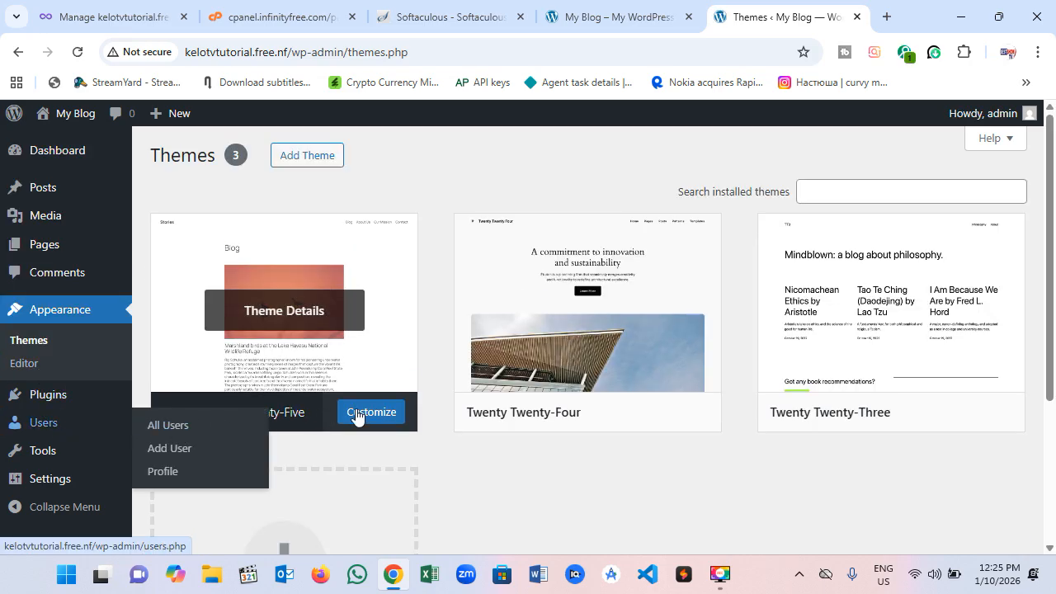
pyautogui.scroll(-3, 623, 364)
pyautogui.scroll(3, 701, 345)
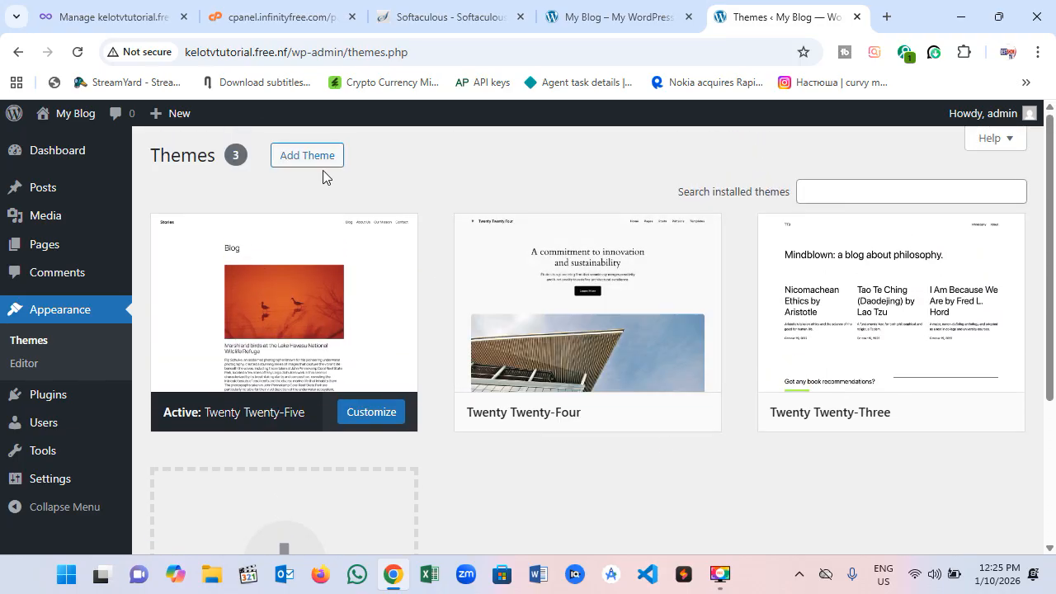
pyautogui.click(314, 158)
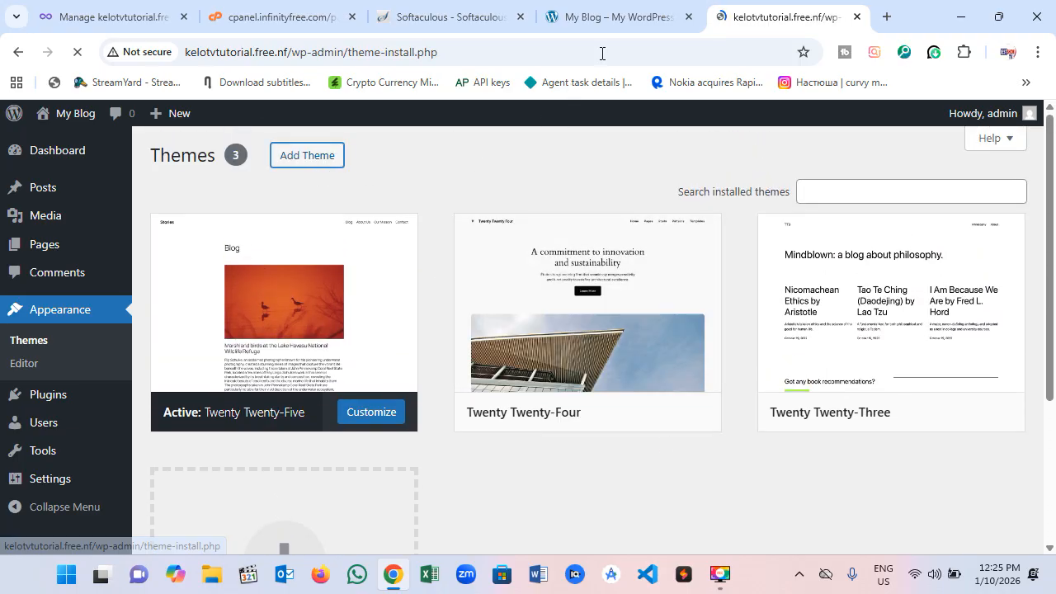
# Return to the My Blog homepage and review the current Twenty Twenty-Five design from header to footer
pyautogui.click(612, 17)
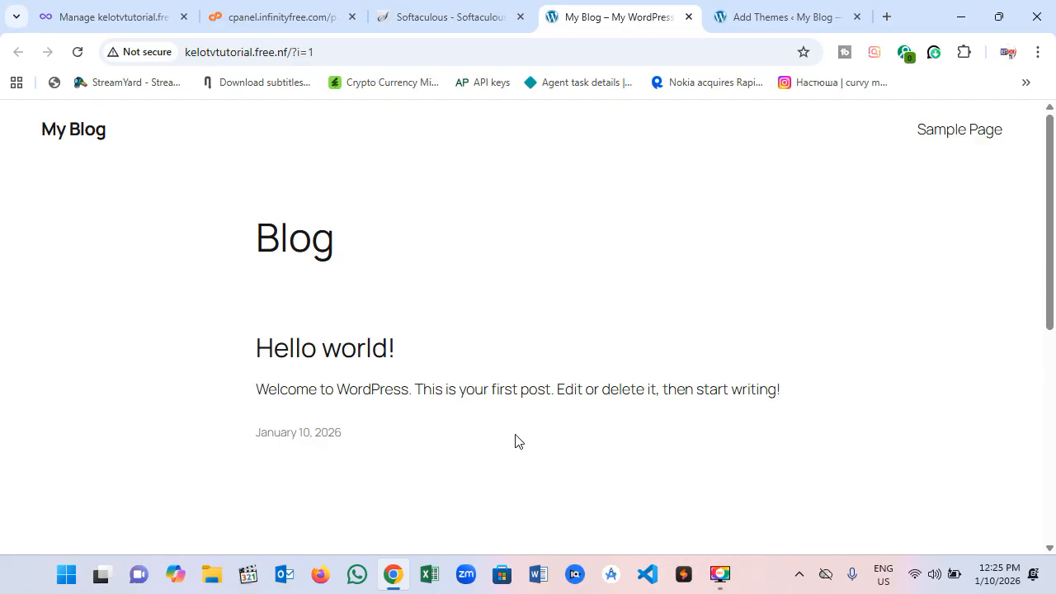
pyautogui.scroll(-5, 267, 387)
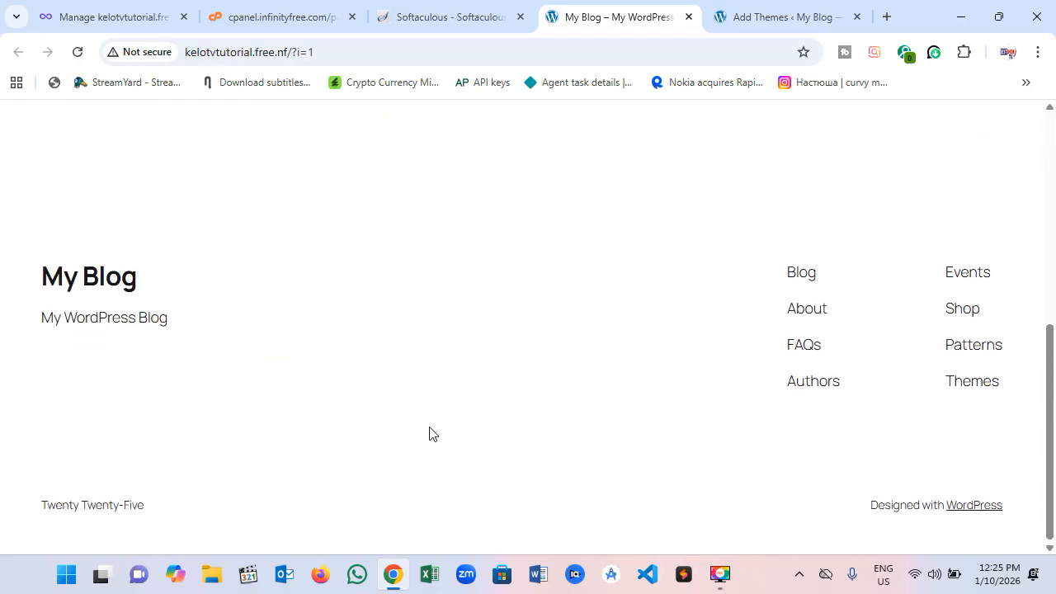
pyautogui.scroll(5, 410, 368)
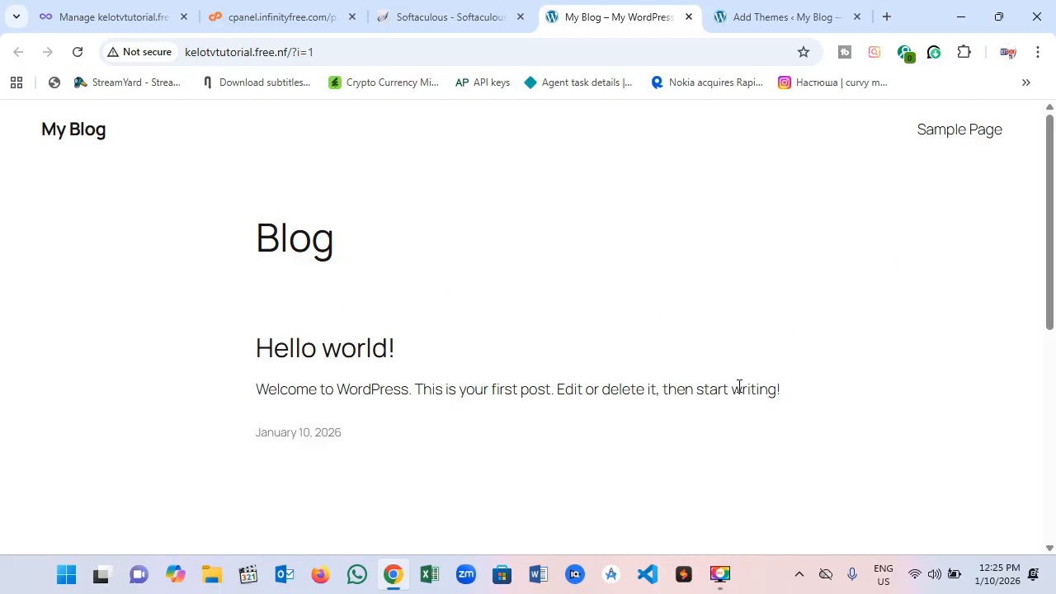
# Return to the Add Themes page and look through the popular themes for one that suits a blog
pyautogui.click(761, 25)
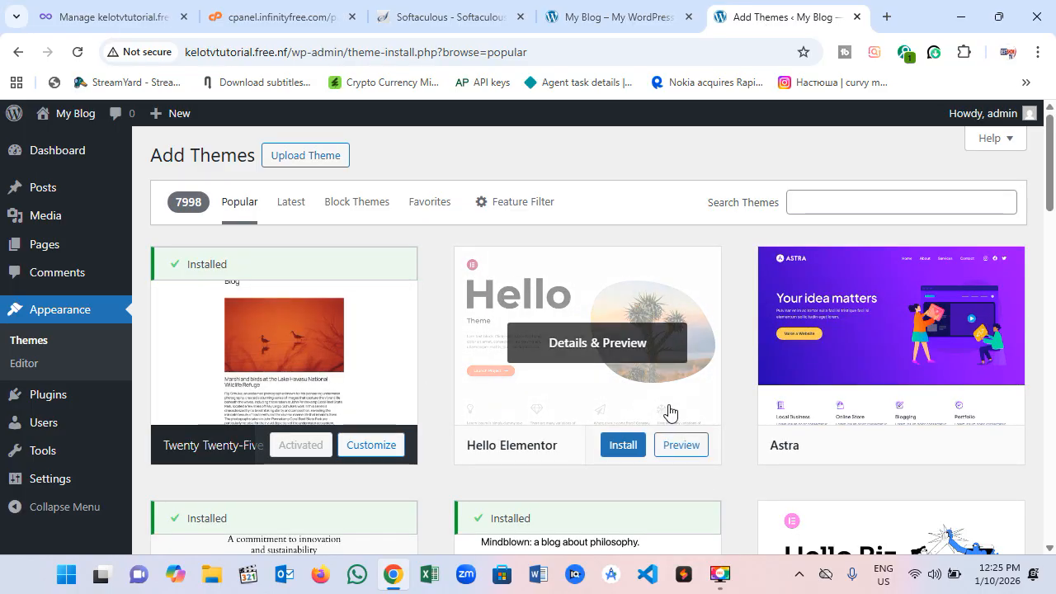
pyautogui.scroll(-12, 667, 410)
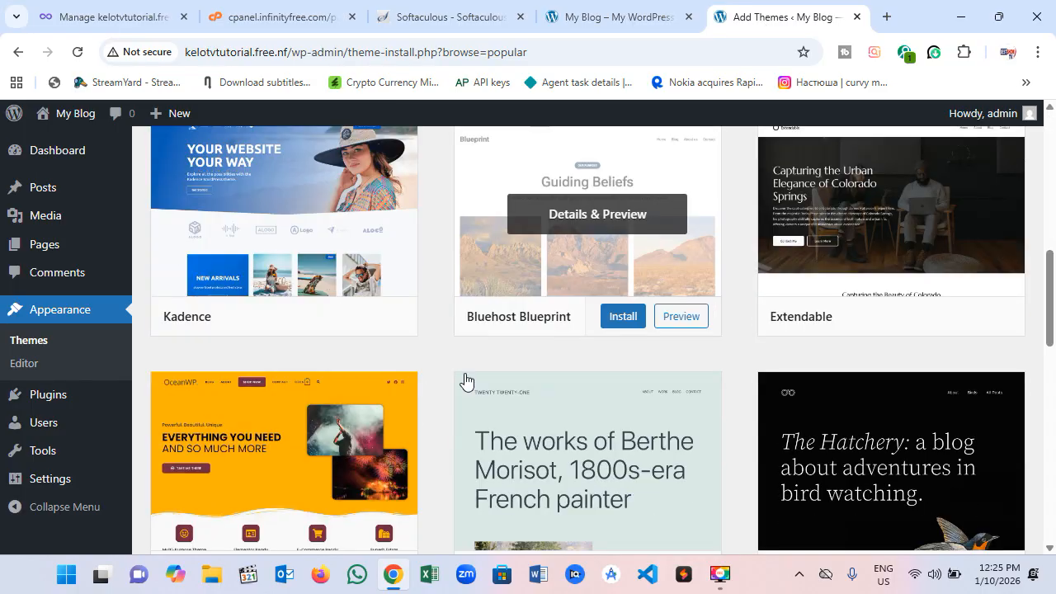
pyautogui.scroll(-4, 759, 355)
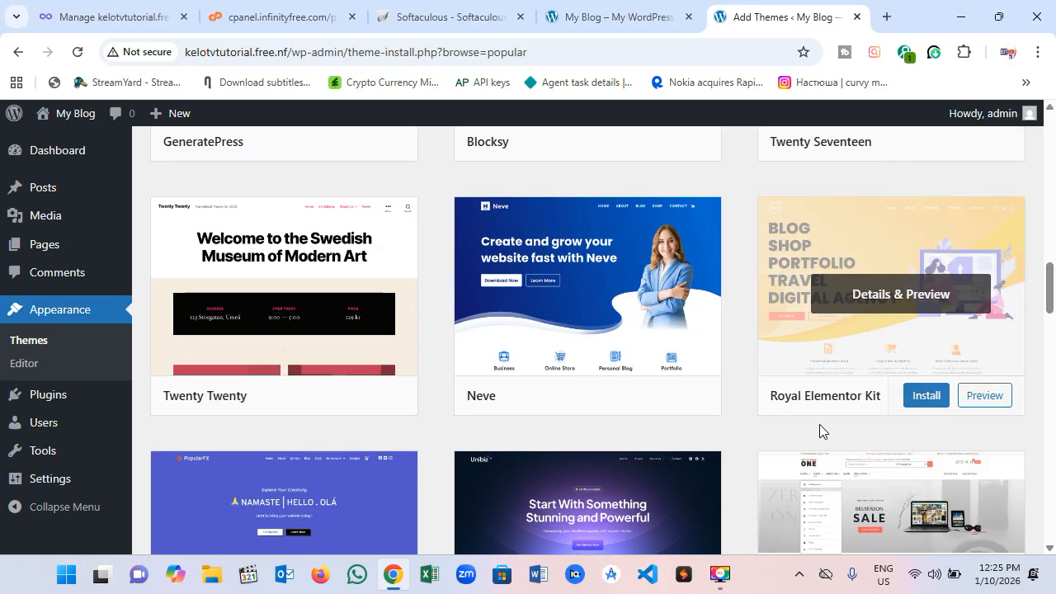
pyautogui.scroll(-1, 744, 439)
pyautogui.scroll(-1, 745, 432)
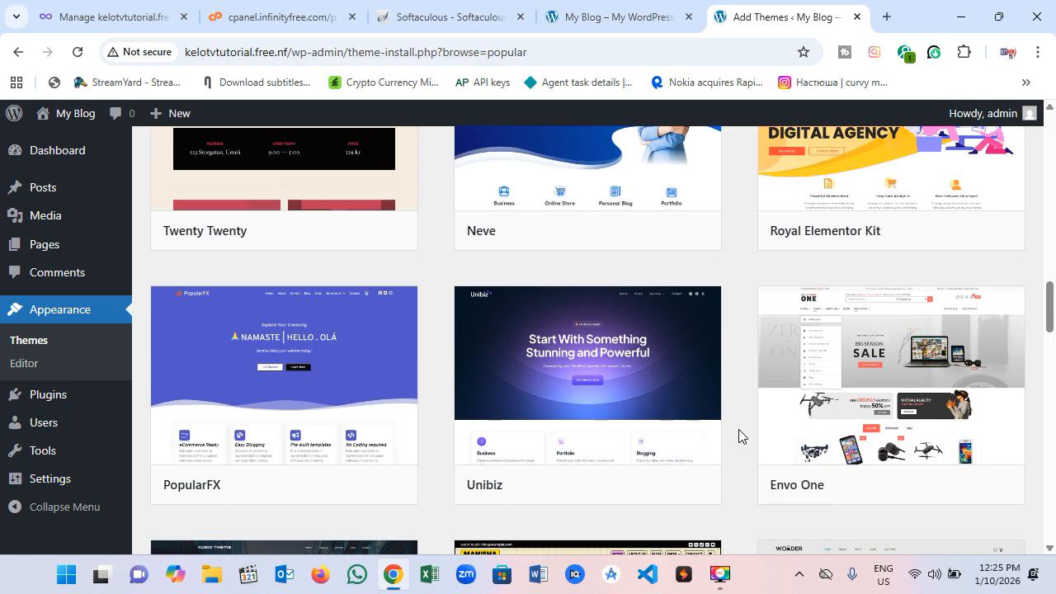
pyautogui.scroll(-3, 739, 429)
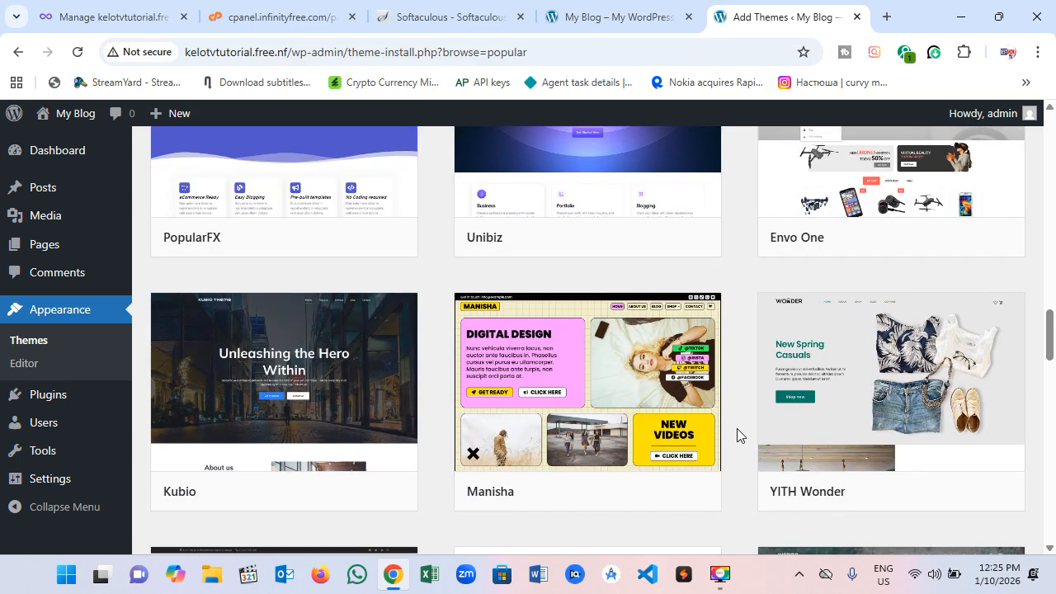
pyautogui.scroll(-4, 740, 429)
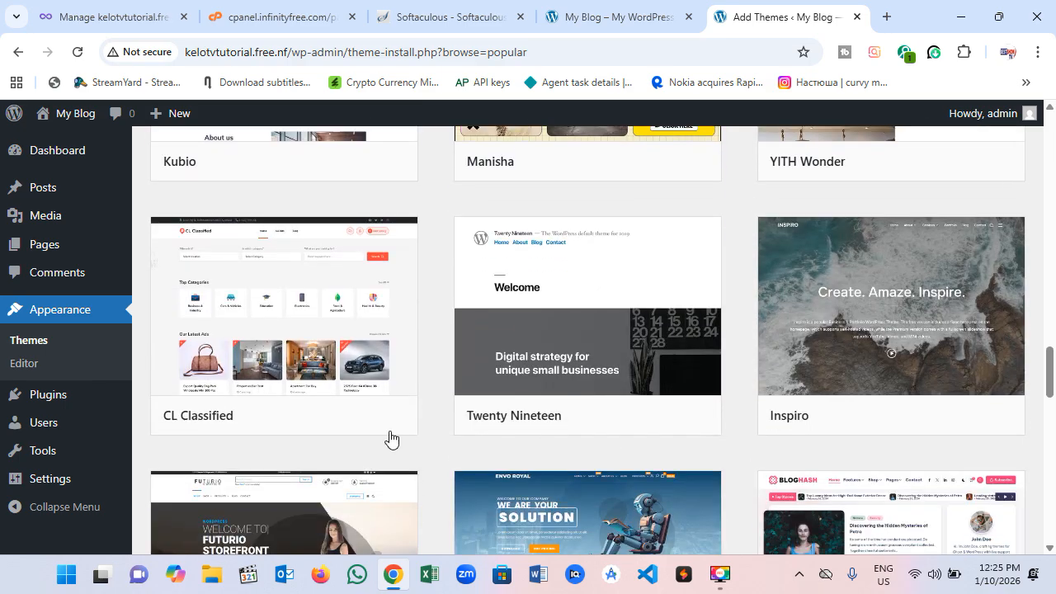
pyautogui.moveTo(284, 363)
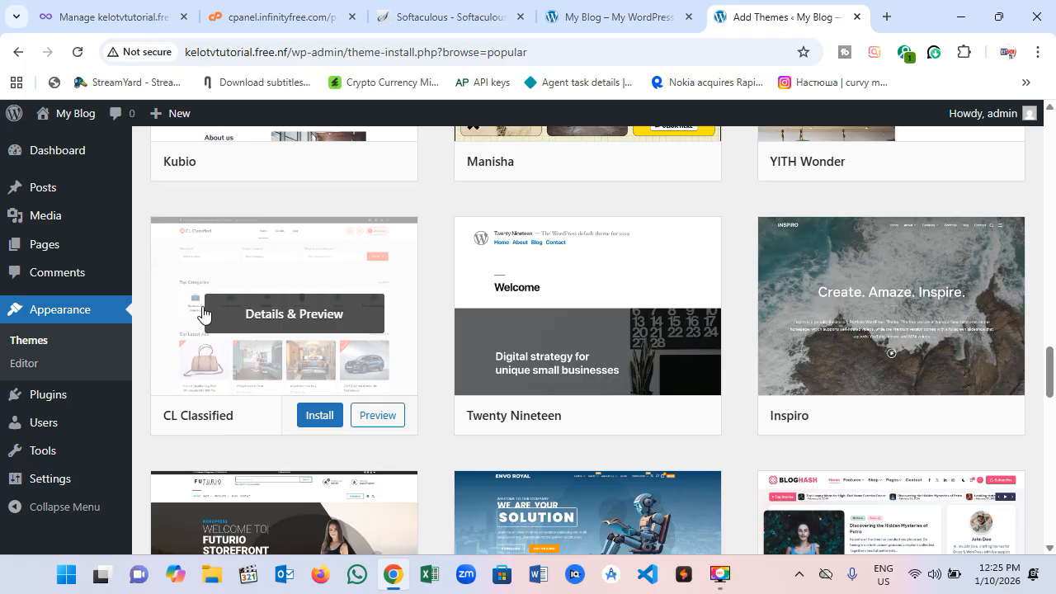
pyautogui.moveTo(242, 330)
pyautogui.scroll(-2, 320, 425)
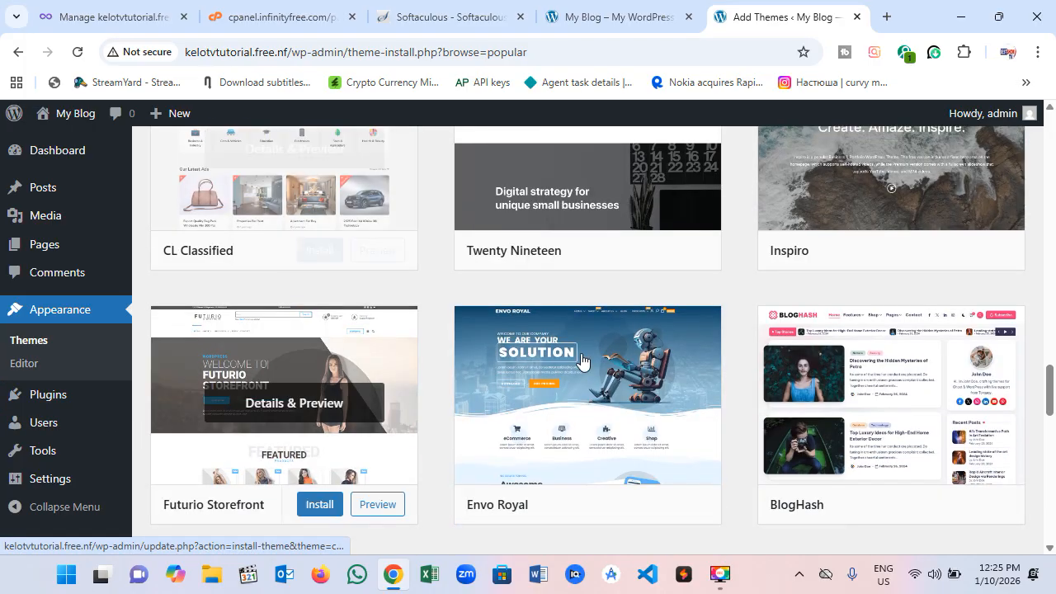
# Install and activate the BlogHash theme together with its recommended Hester Core plugin
pyautogui.moveTo(903, 401)
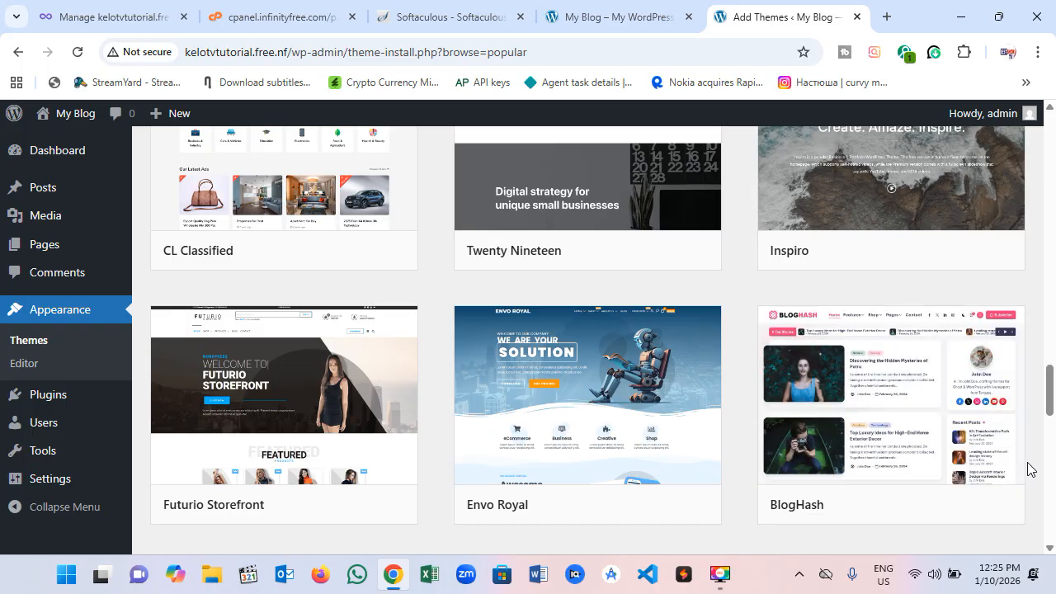
pyautogui.scroll(-1, 1019, 447)
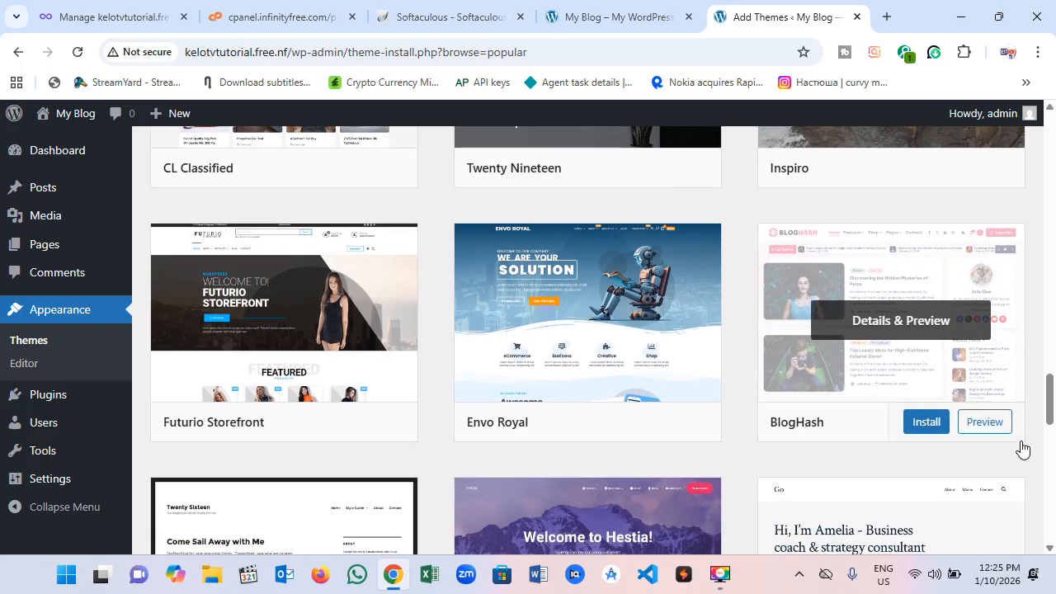
pyautogui.click(928, 423)
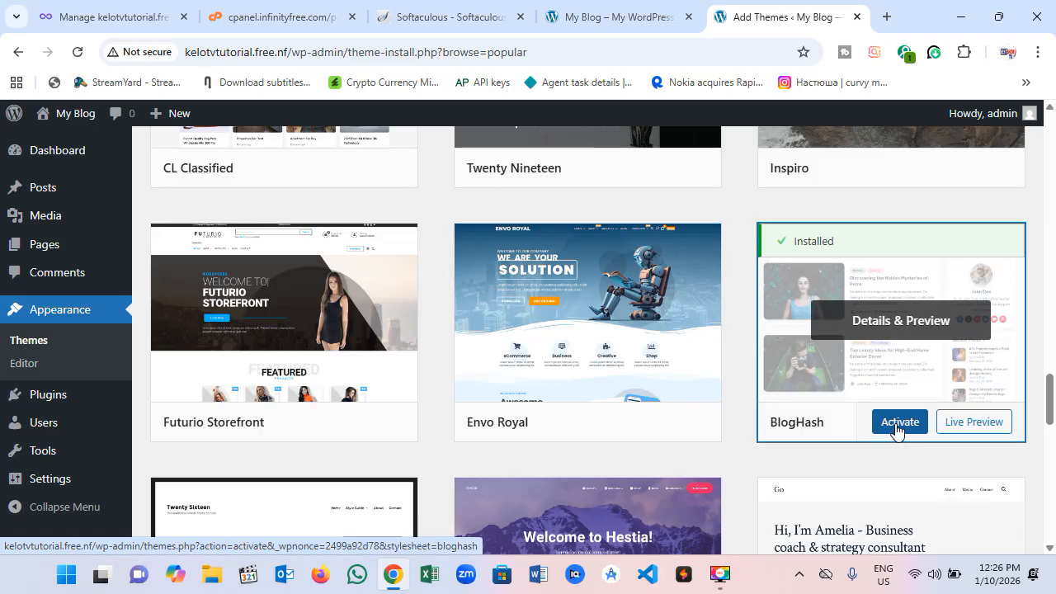
pyautogui.click(897, 431)
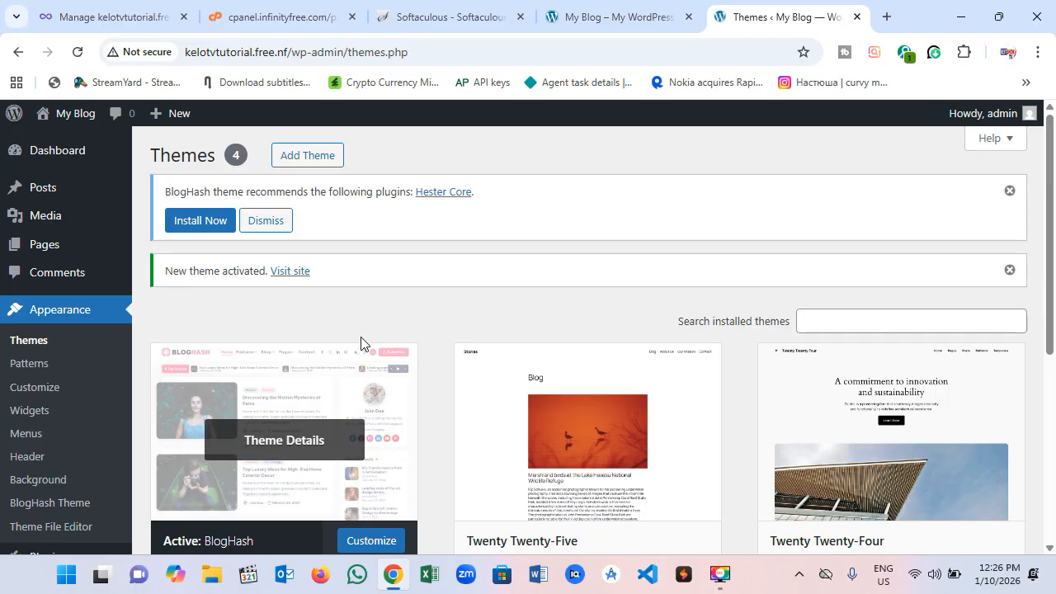
pyautogui.click(202, 231)
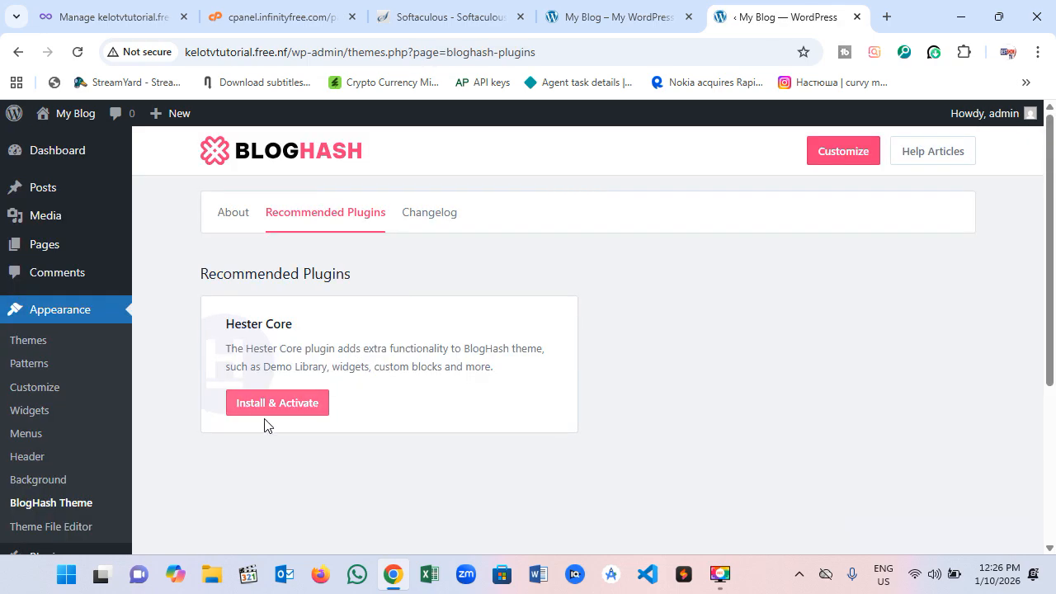
pyautogui.click(303, 412)
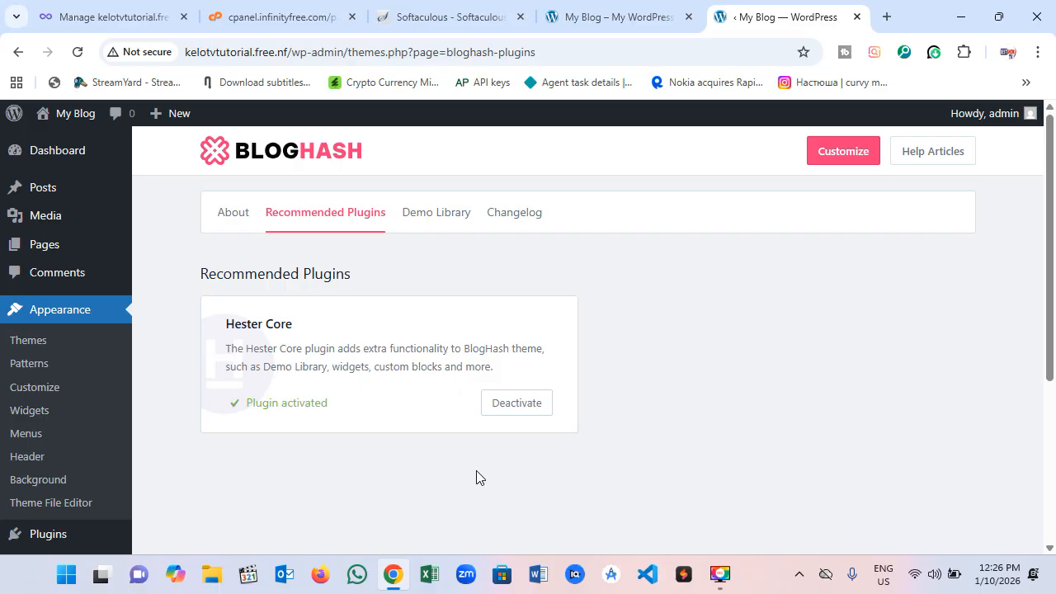
# Look through BlogHash's demo library and import the free Lite Demo, confirming the start of the import
pyautogui.click(428, 218)
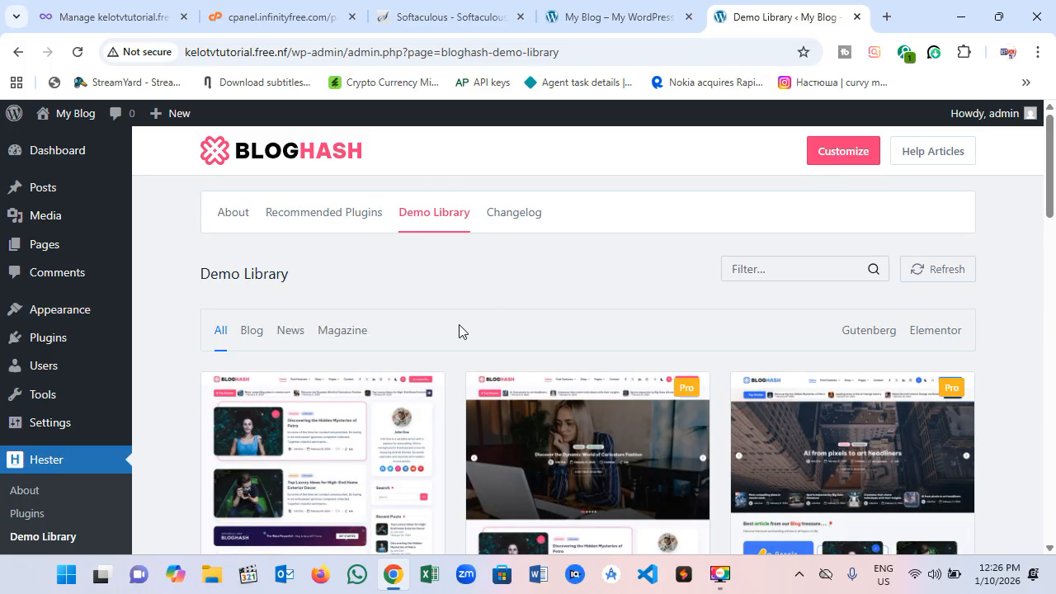
pyautogui.scroll(-2, 456, 322)
pyautogui.scroll(-1, 434, 338)
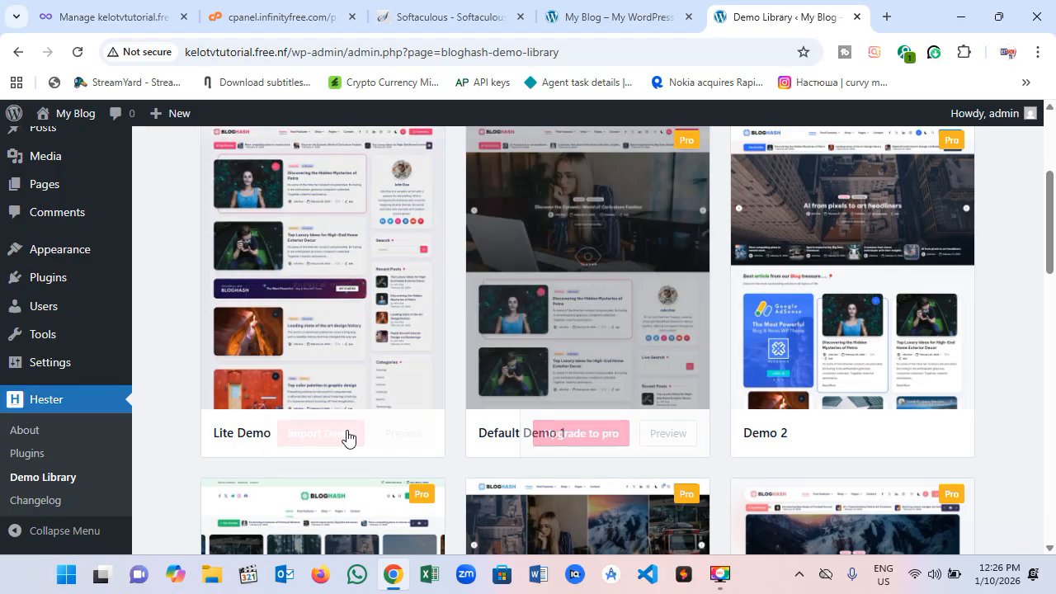
pyautogui.scroll(-1, 367, 449)
pyautogui.scroll(1, 368, 449)
pyautogui.scroll(-3, 368, 448)
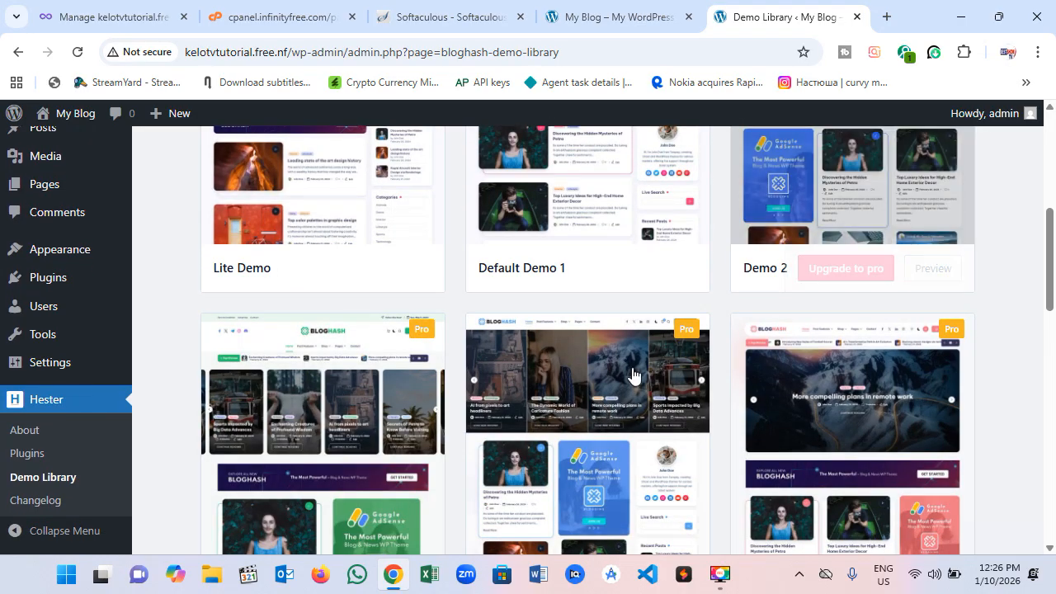
pyautogui.scroll(-2, 370, 435)
pyautogui.scroll(4, 371, 436)
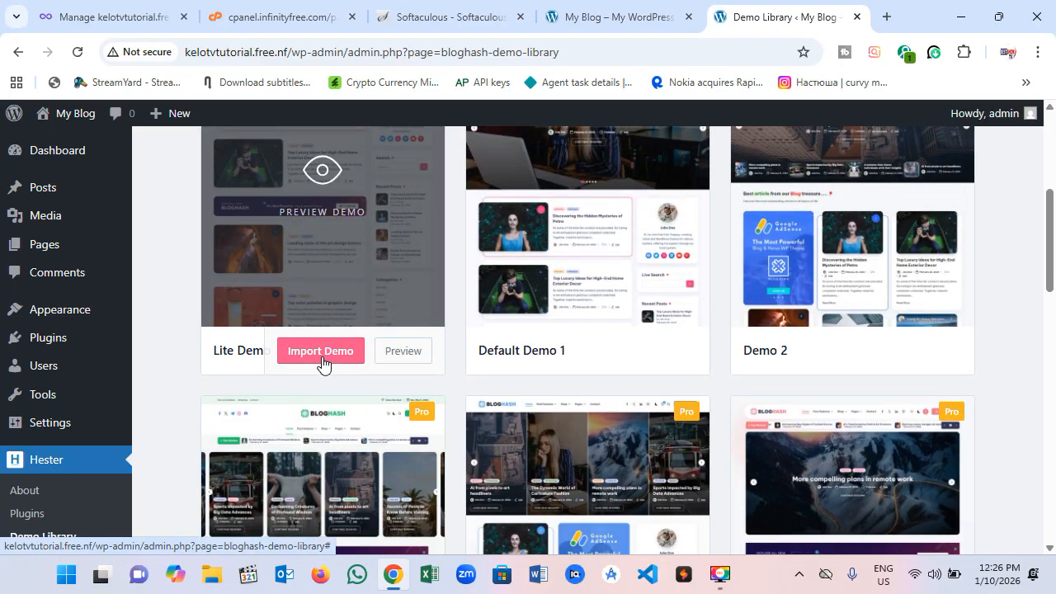
pyautogui.click(325, 356)
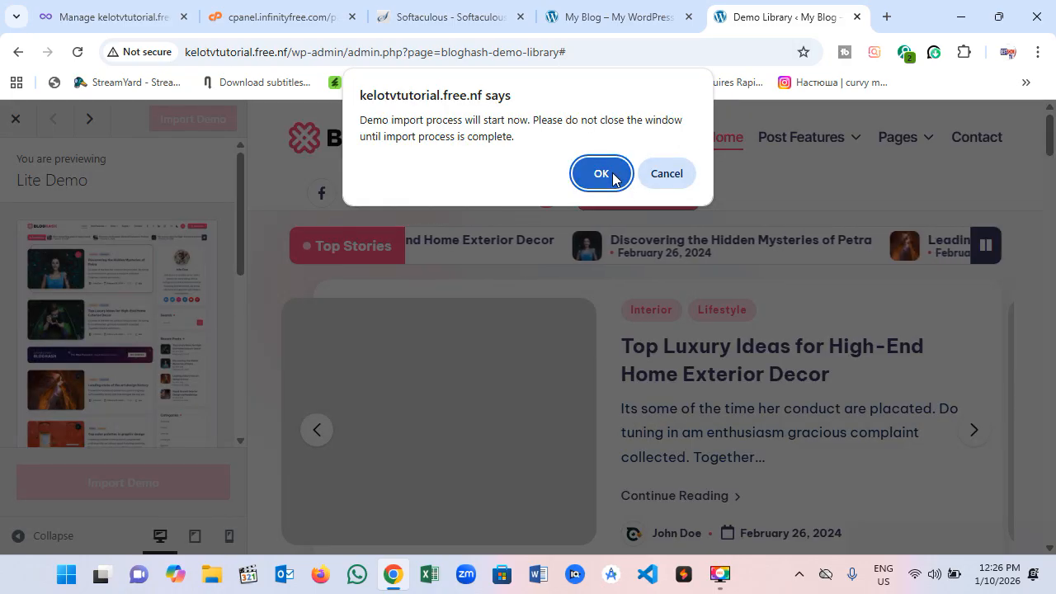
pyautogui.click(615, 178)
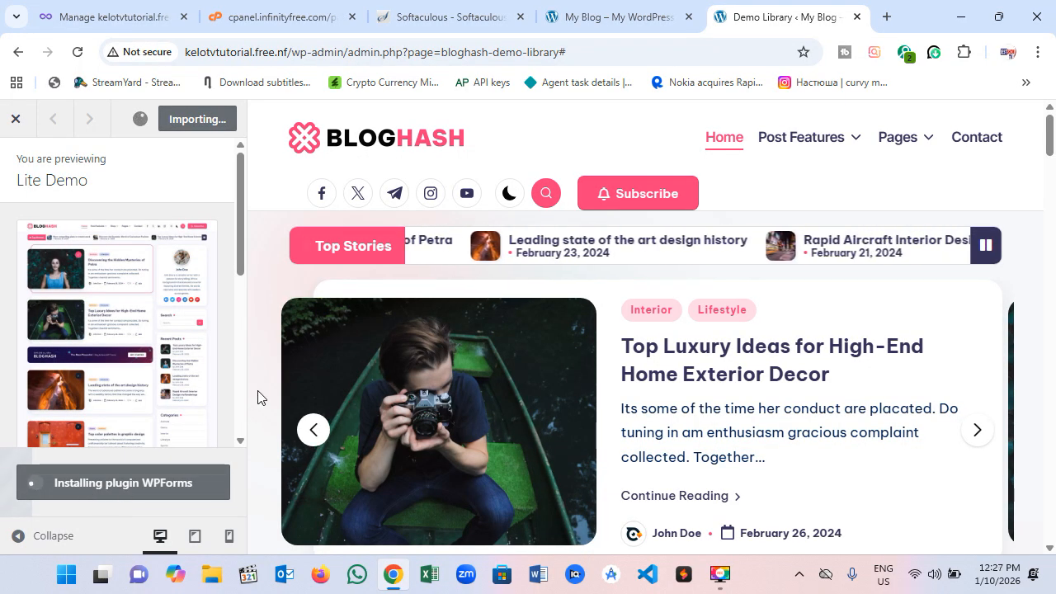
# While the import runs, review the Lite Demo's import options, required plugins and preview page down to the footer
pyautogui.scroll(-1, 262, 402)
pyautogui.scroll(-3, 135, 440)
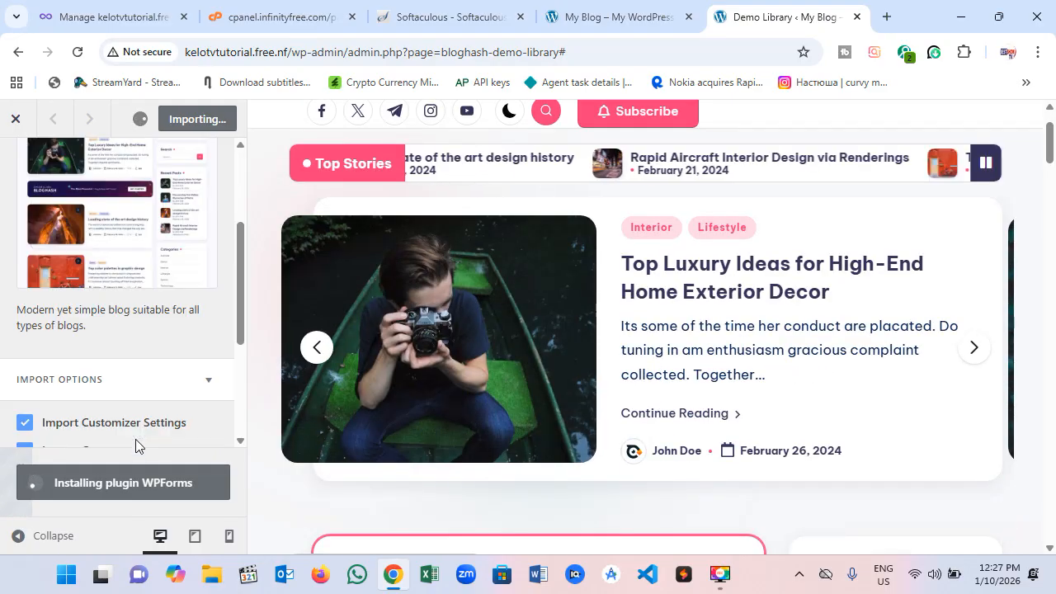
pyautogui.scroll(-2, 139, 412)
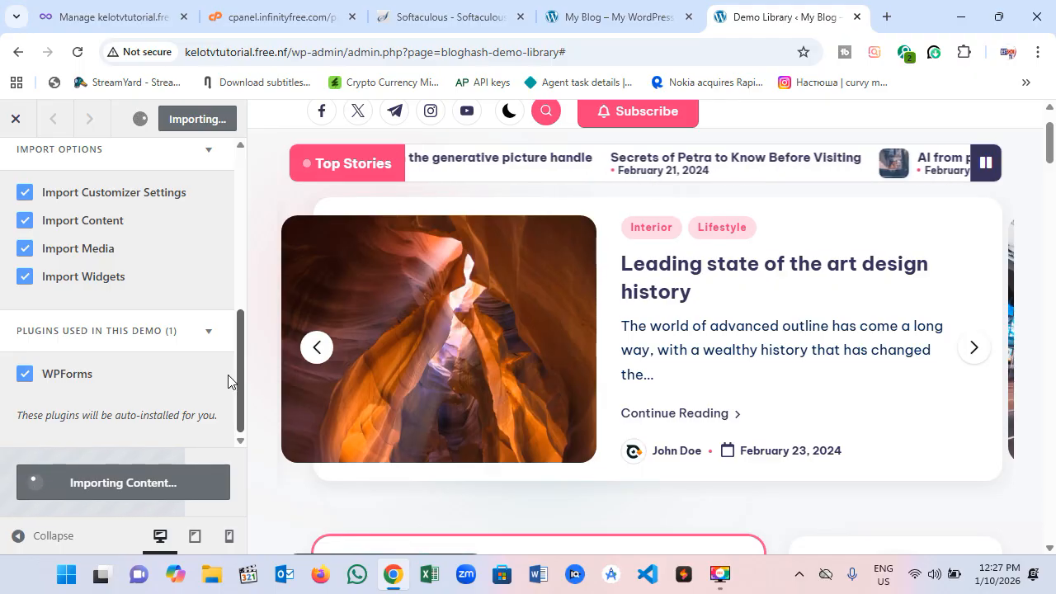
pyautogui.scroll(5, 183, 408)
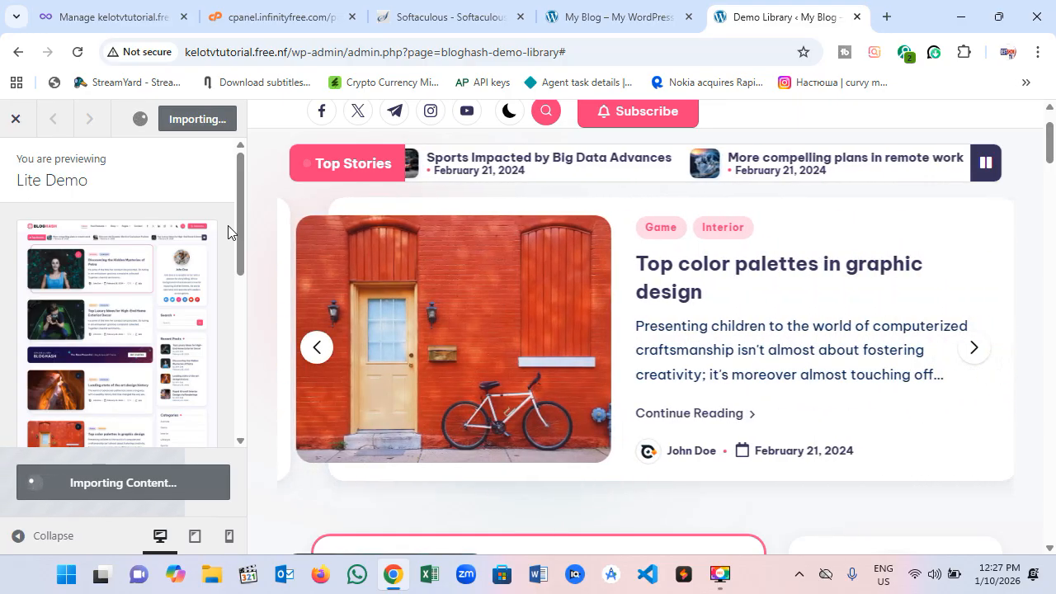
pyautogui.scroll(-5, 229, 232)
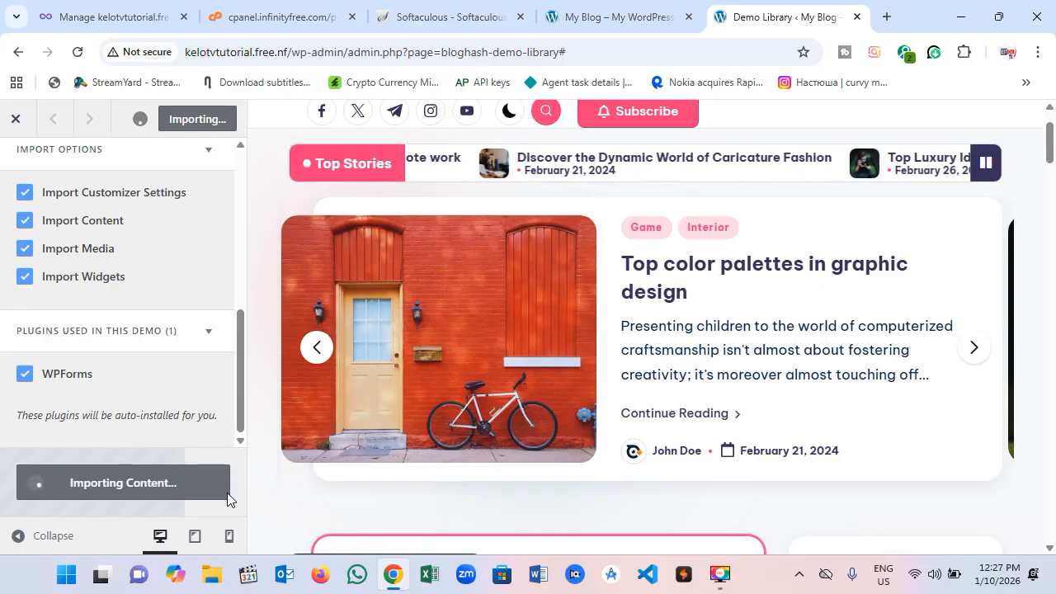
pyautogui.scroll(-1, 590, 372)
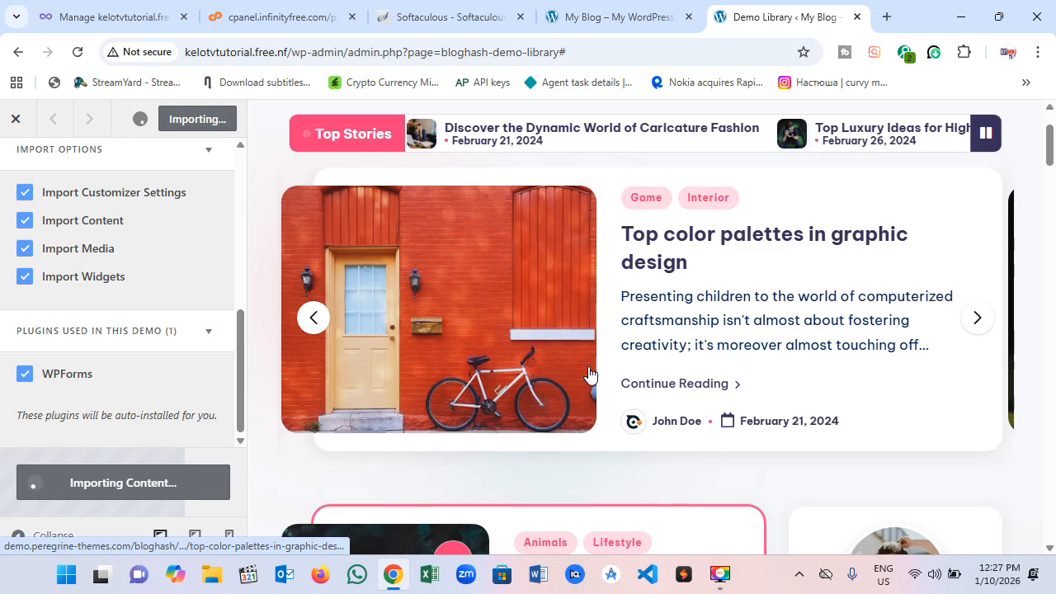
pyautogui.scroll(-3, 589, 371)
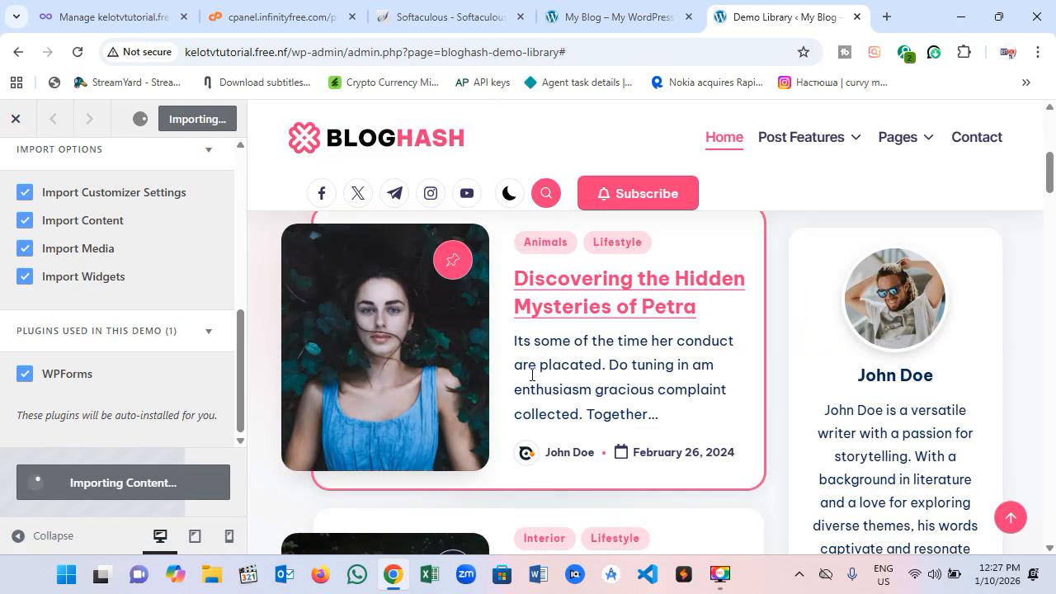
pyautogui.scroll(1, 203, 376)
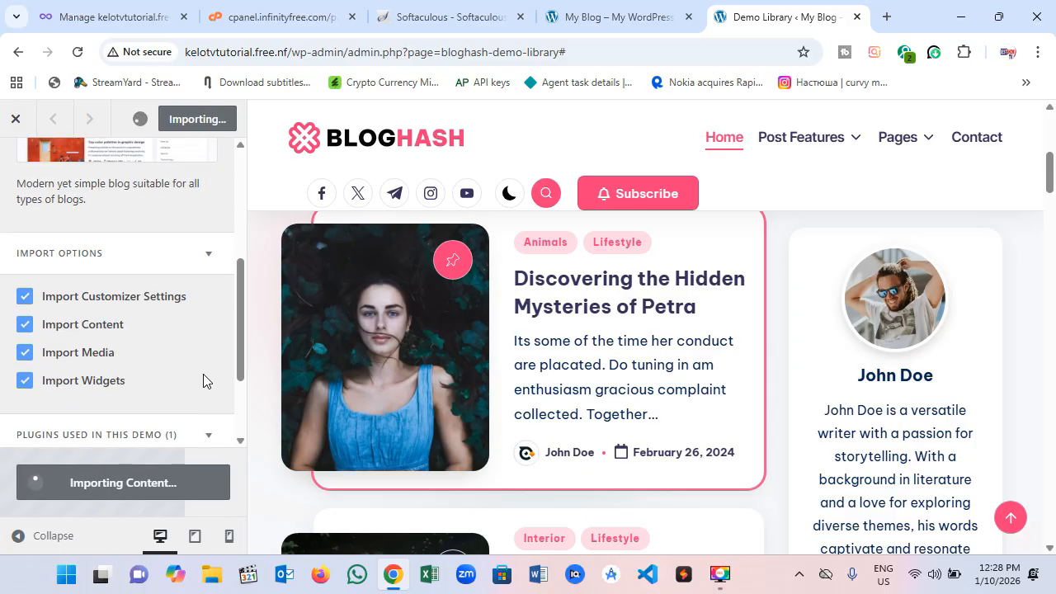
pyautogui.scroll(3, 203, 374)
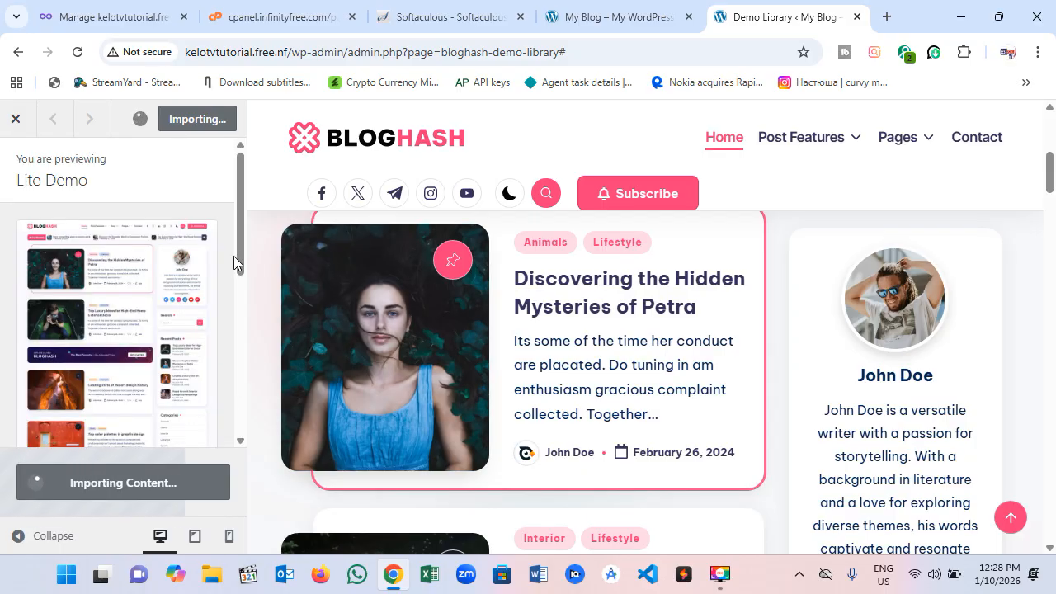
pyautogui.scroll(-2, 209, 302)
pyautogui.scroll(-2, 198, 330)
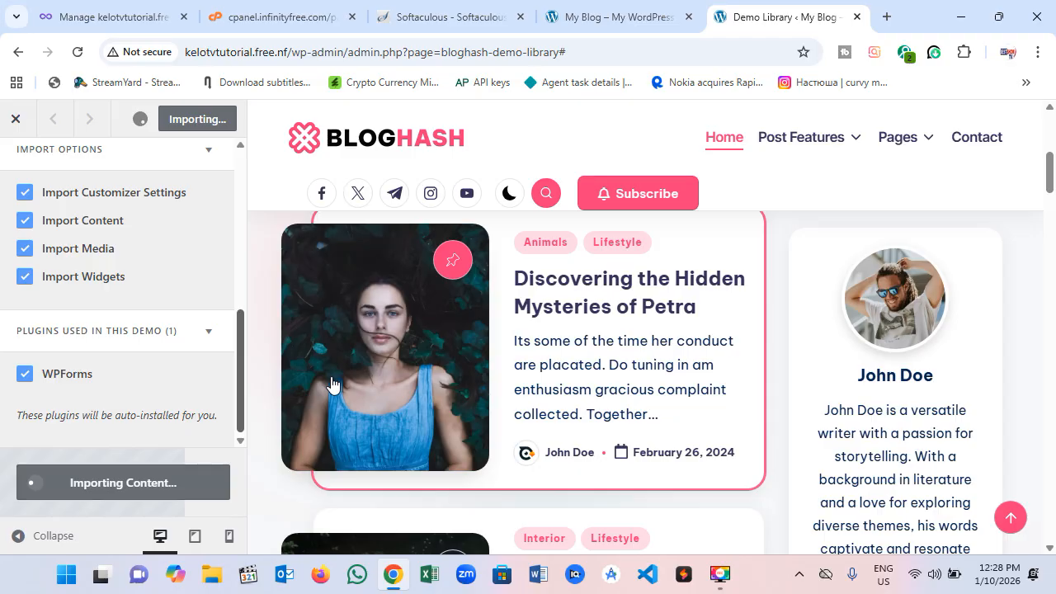
pyautogui.scroll(-7, 755, 278)
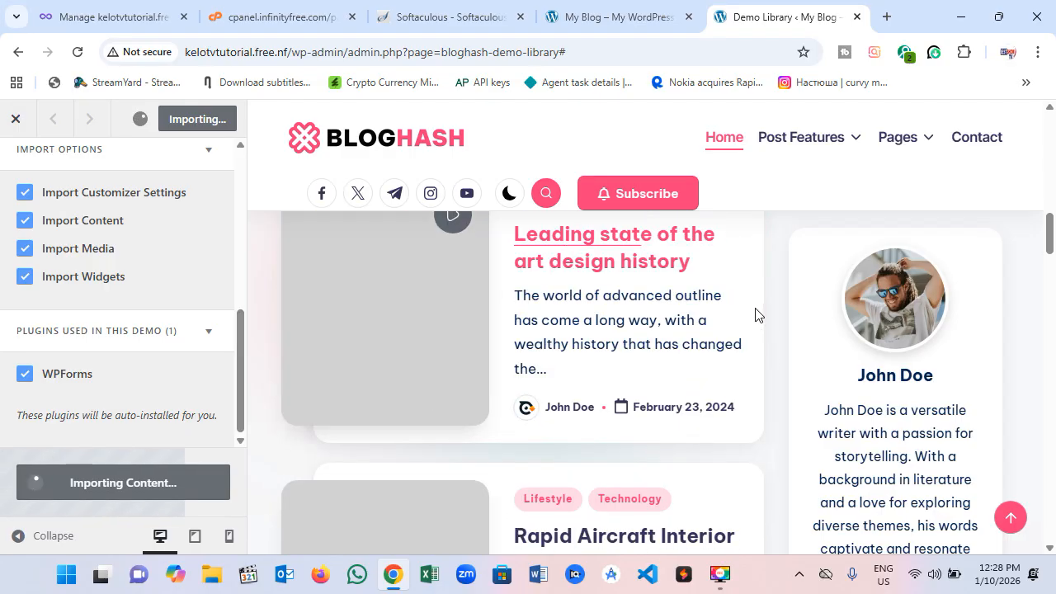
pyautogui.scroll(-10, 755, 314)
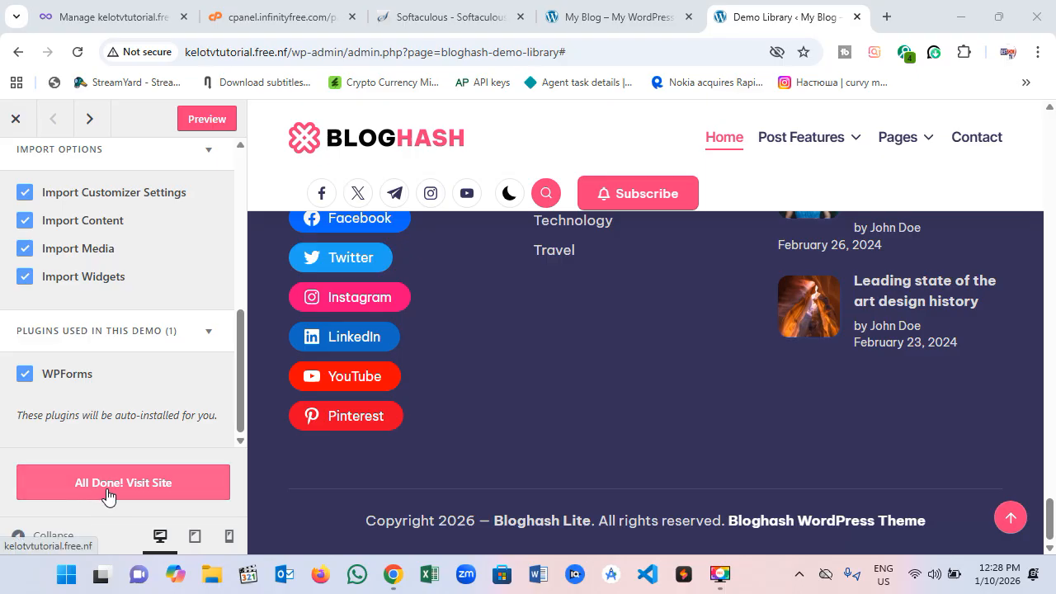
# Reload the open My Blog homepage and check its design after the demo import
pyautogui.click(624, 19)
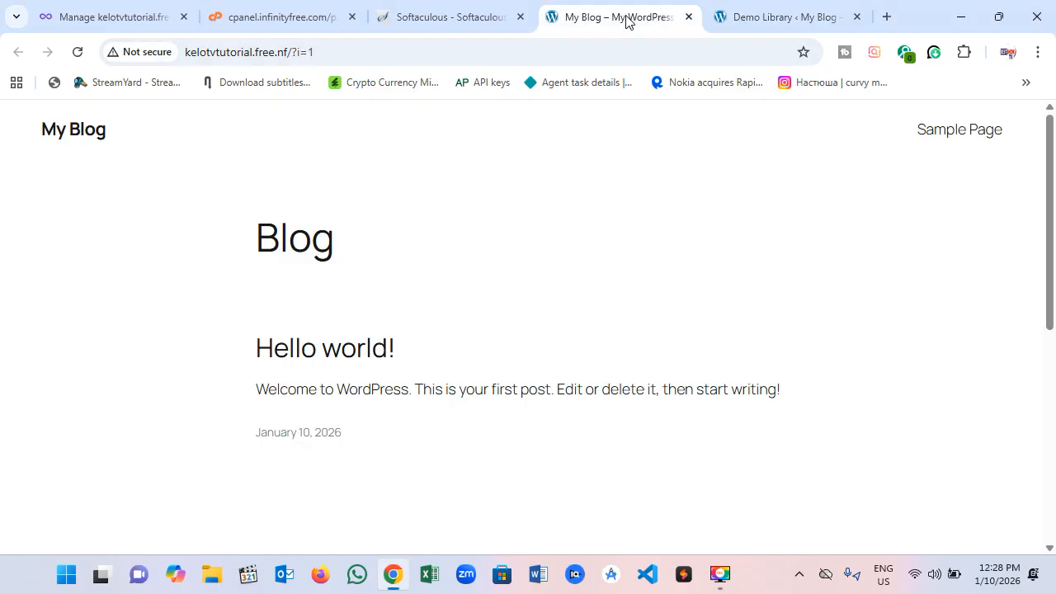
pyautogui.click(78, 52)
pyautogui.click(766, 25)
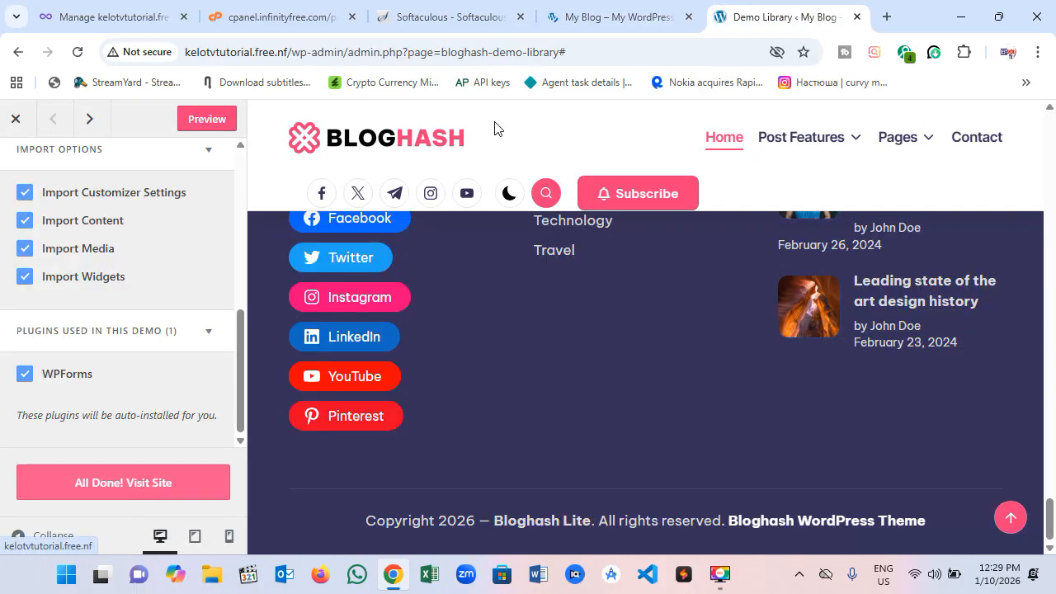
pyautogui.click(586, 18)
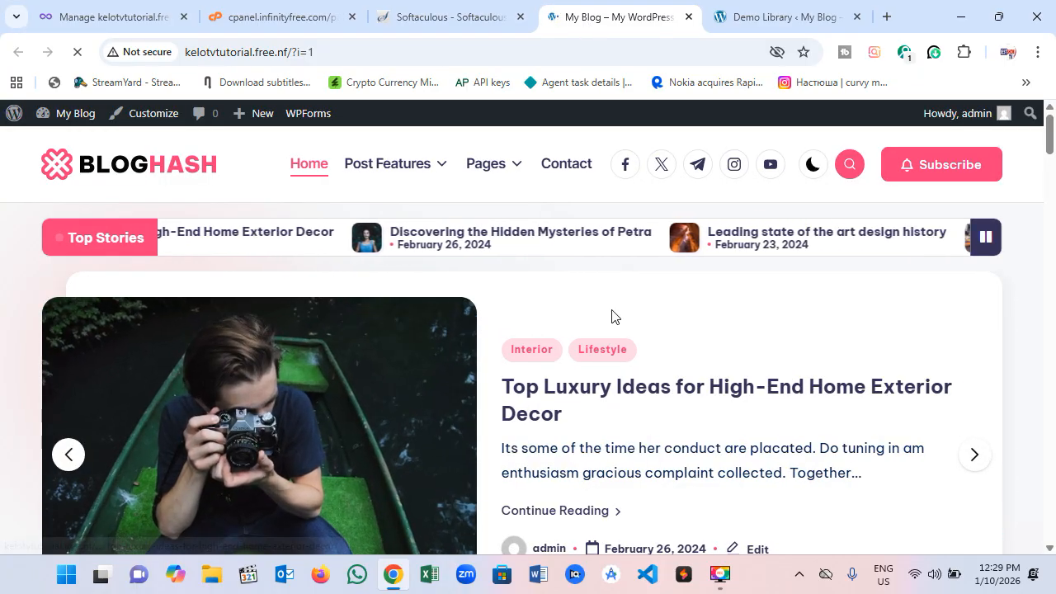
pyautogui.scroll(-1, 728, 325)
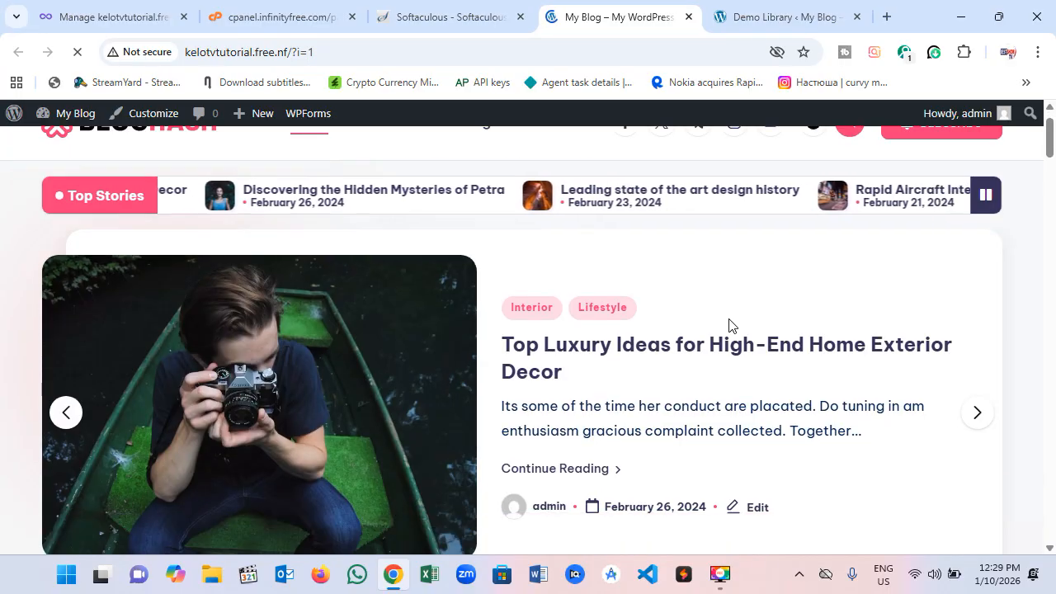
# Examine the imported homepage's post listing, sidebar widgets and pagination, returning to the Top Stories ticker and featured slider
pyautogui.scroll(-5, 728, 326)
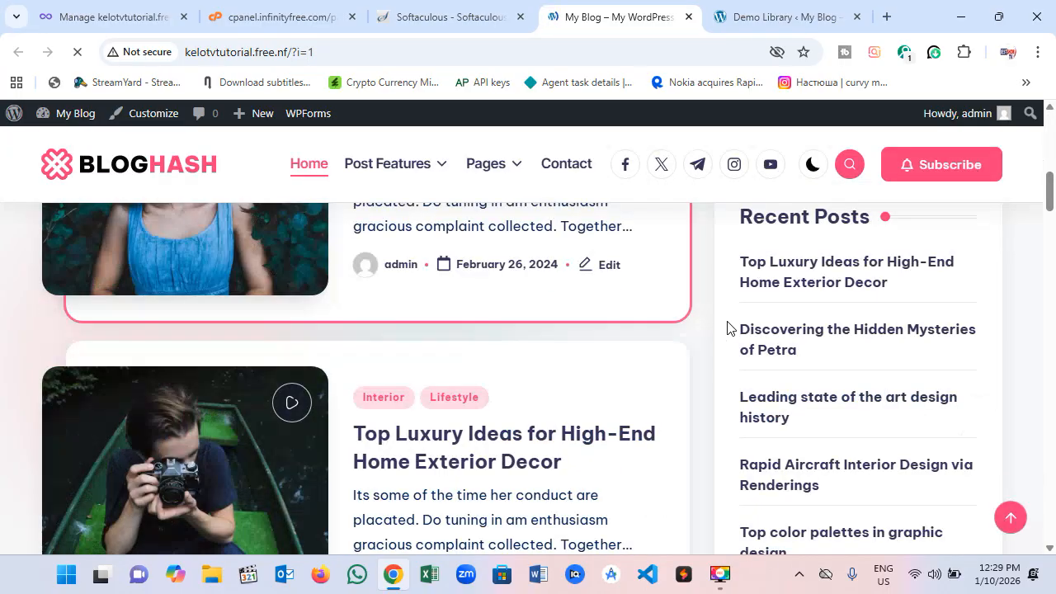
pyautogui.scroll(-15, 727, 328)
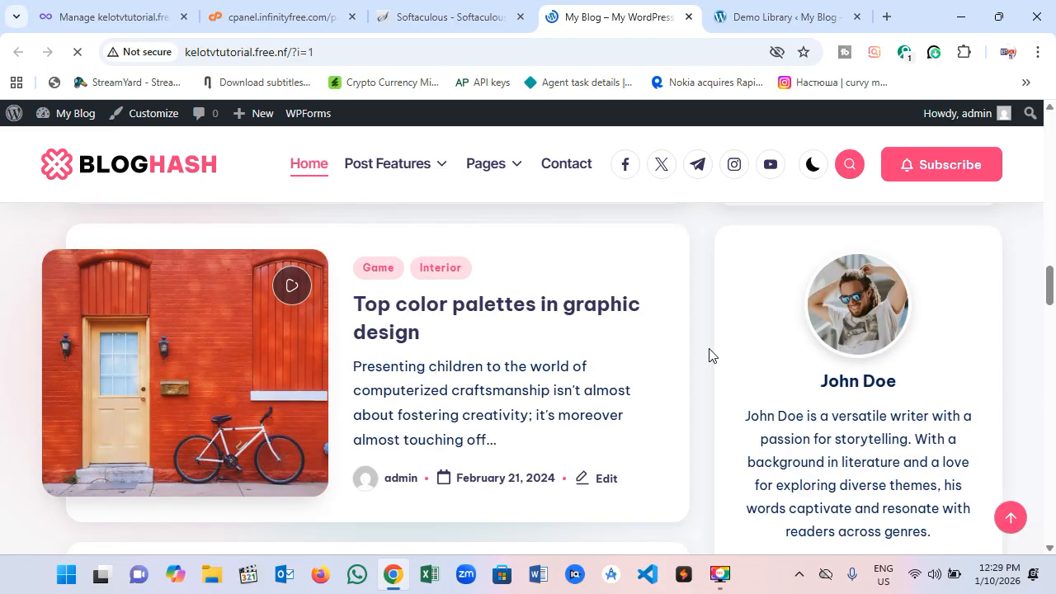
pyautogui.scroll(-12, 703, 359)
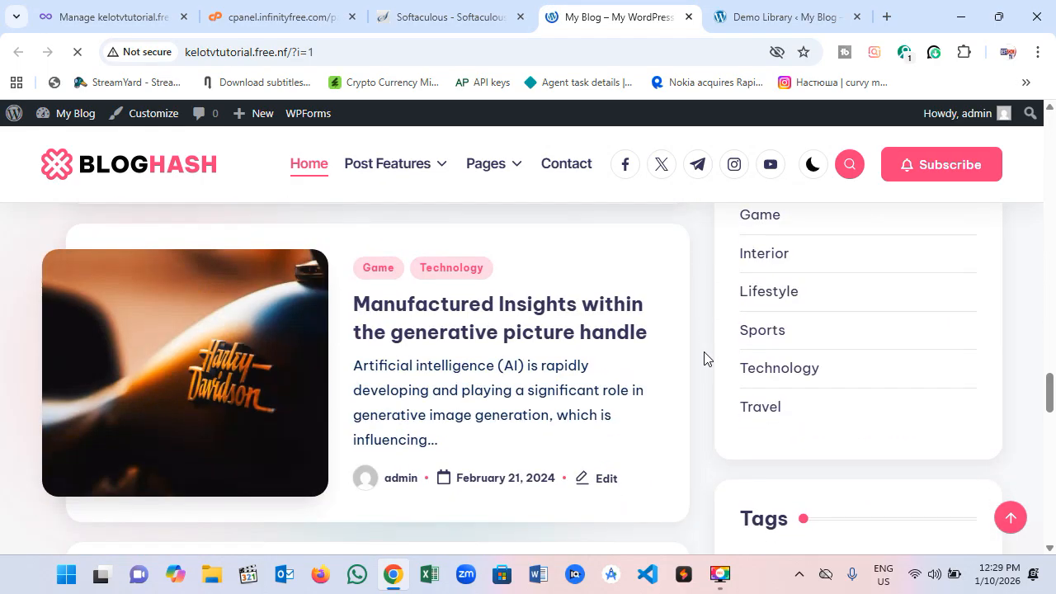
pyautogui.scroll(-10, 704, 359)
pyautogui.scroll(5, 693, 324)
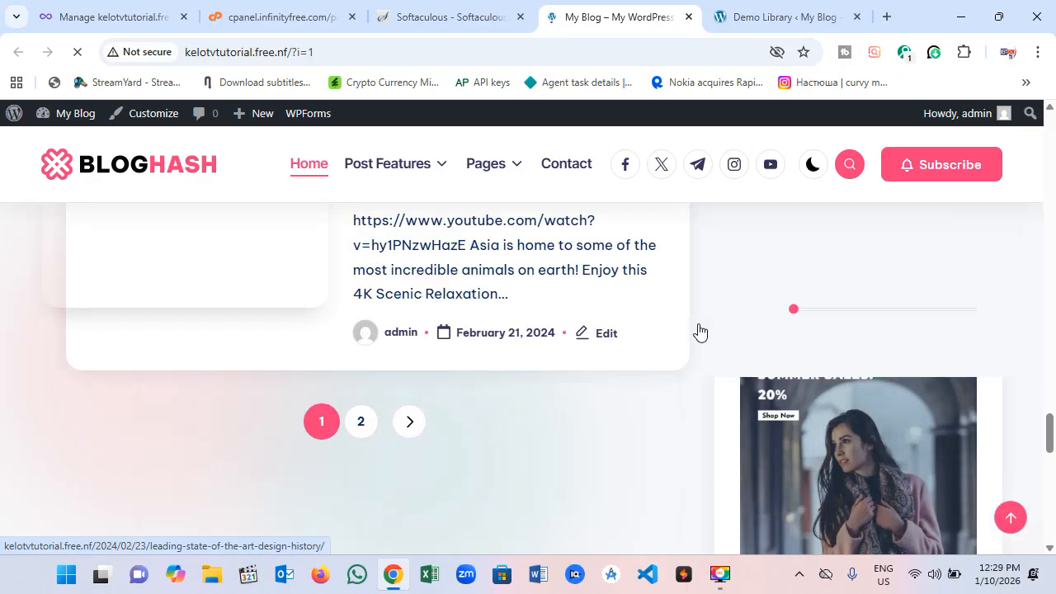
pyautogui.scroll(10, 700, 332)
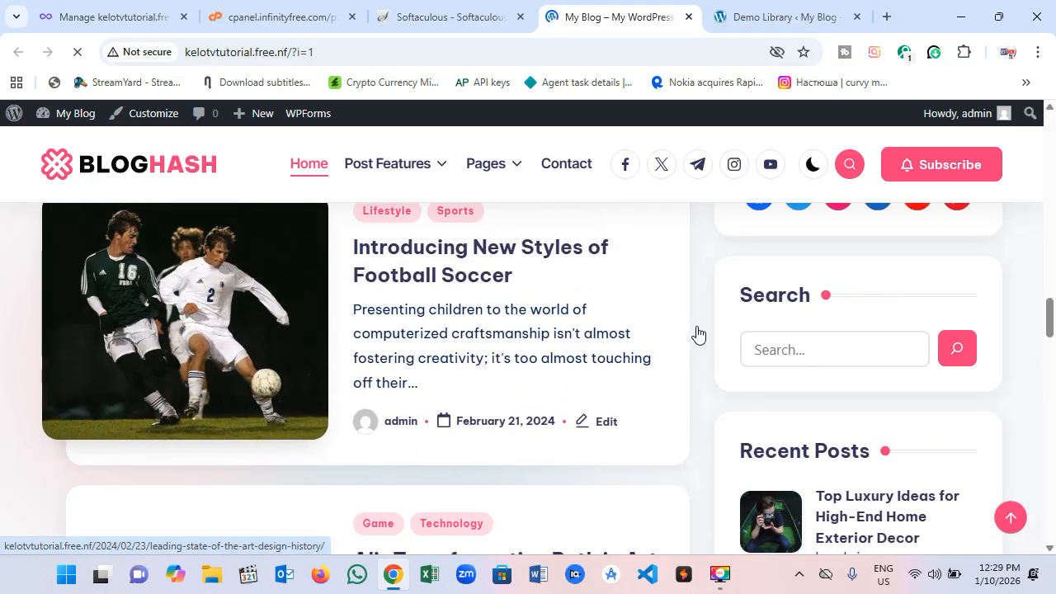
pyautogui.scroll(10, 697, 333)
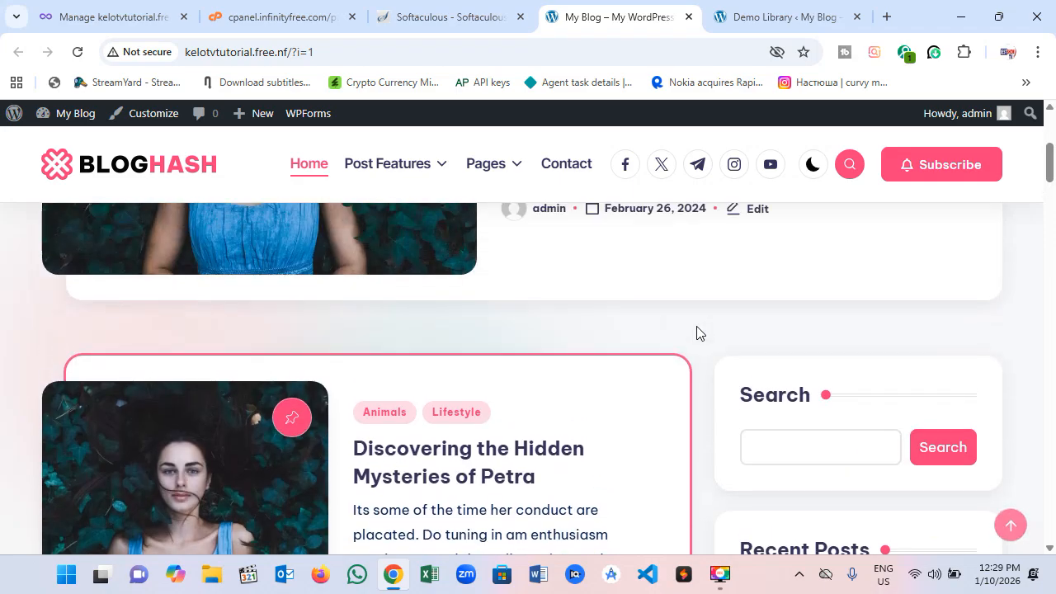
pyautogui.scroll(3, 697, 332)
pyautogui.scroll(2, 697, 332)
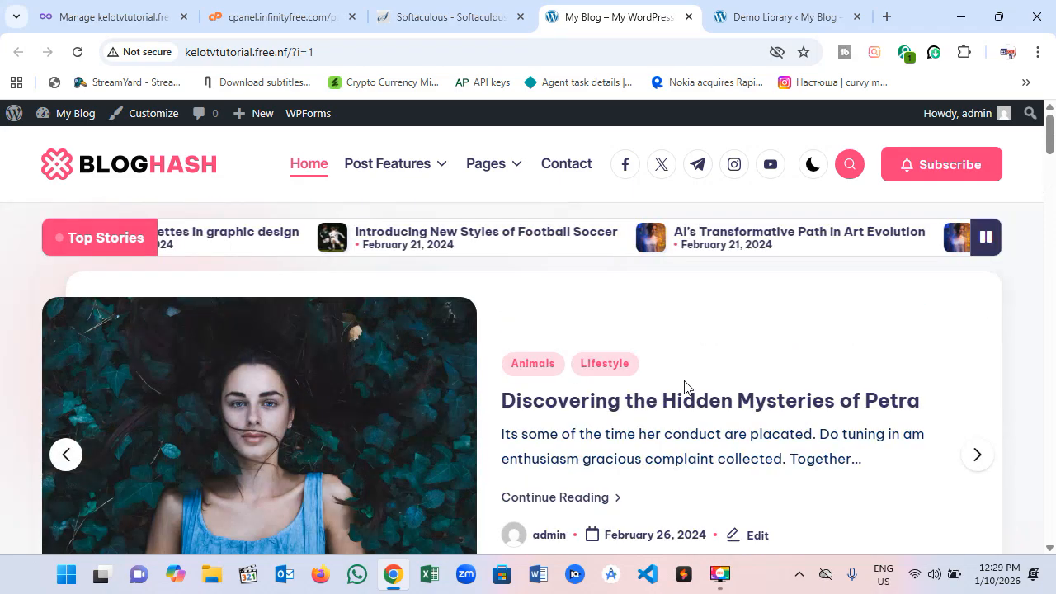
# Open the post "Discovering the Hidden Mysteries of Petra" and review its article layout, sidebar and footer
pyautogui.click(684, 403)
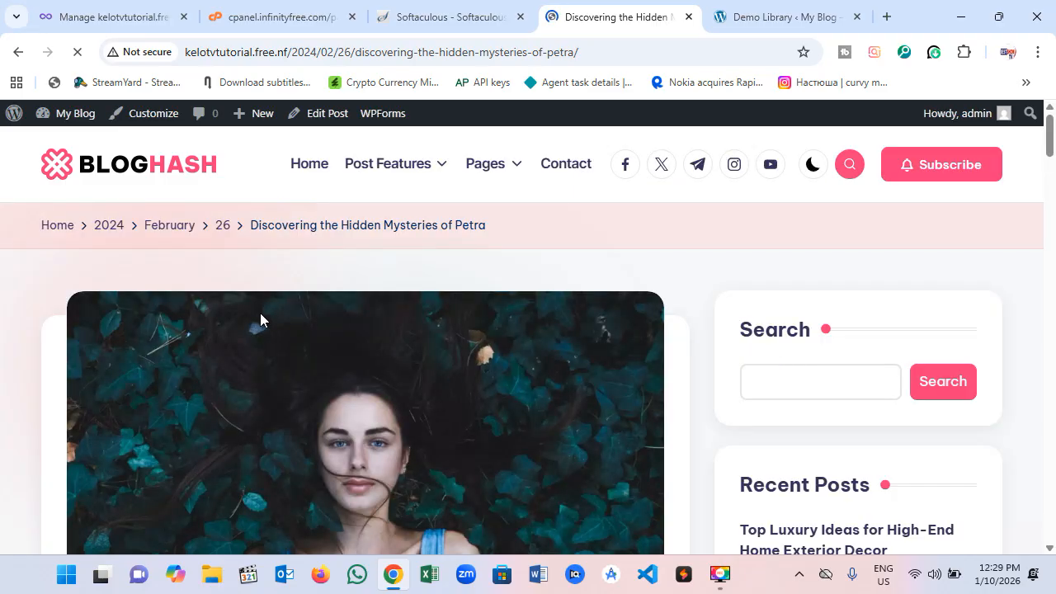
pyautogui.scroll(-1, 459, 333)
pyautogui.scroll(-20, 459, 338)
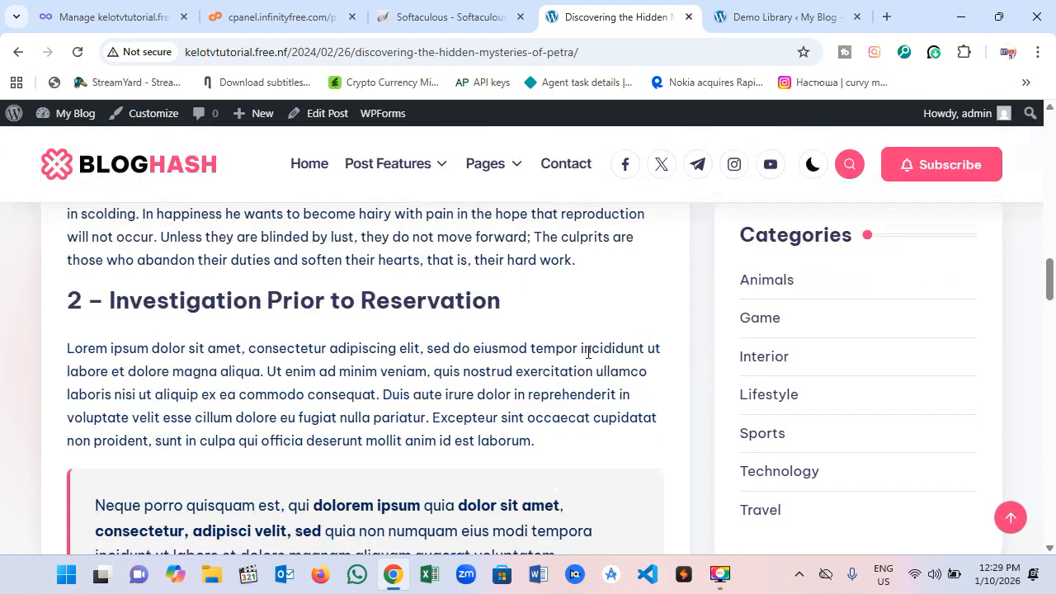
pyautogui.scroll(-2, 587, 359)
pyautogui.scroll(-15, 589, 363)
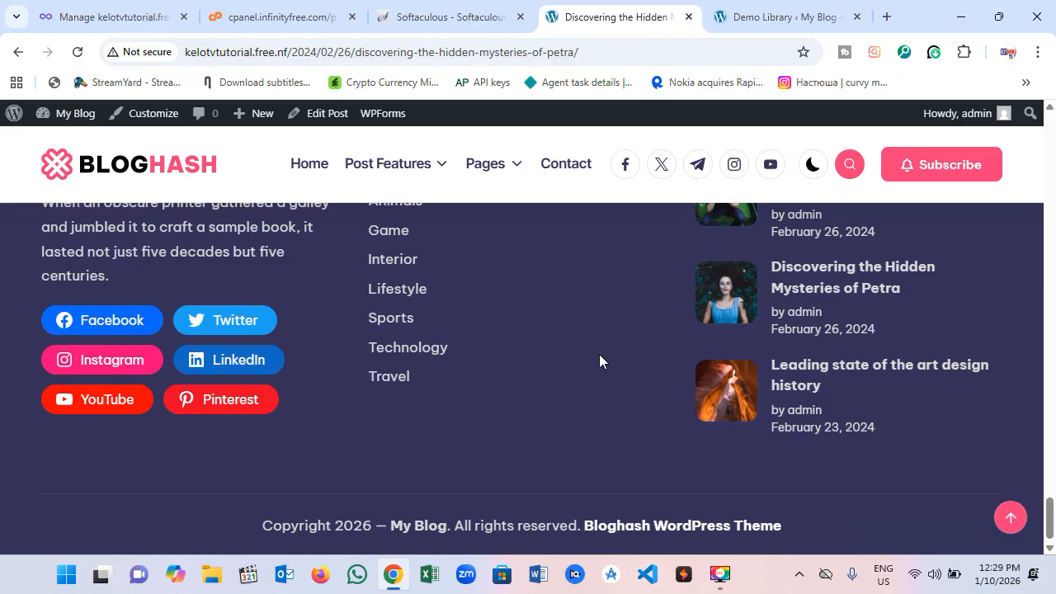
pyautogui.scroll(15, 599, 361)
pyautogui.scroll(12, 686, 372)
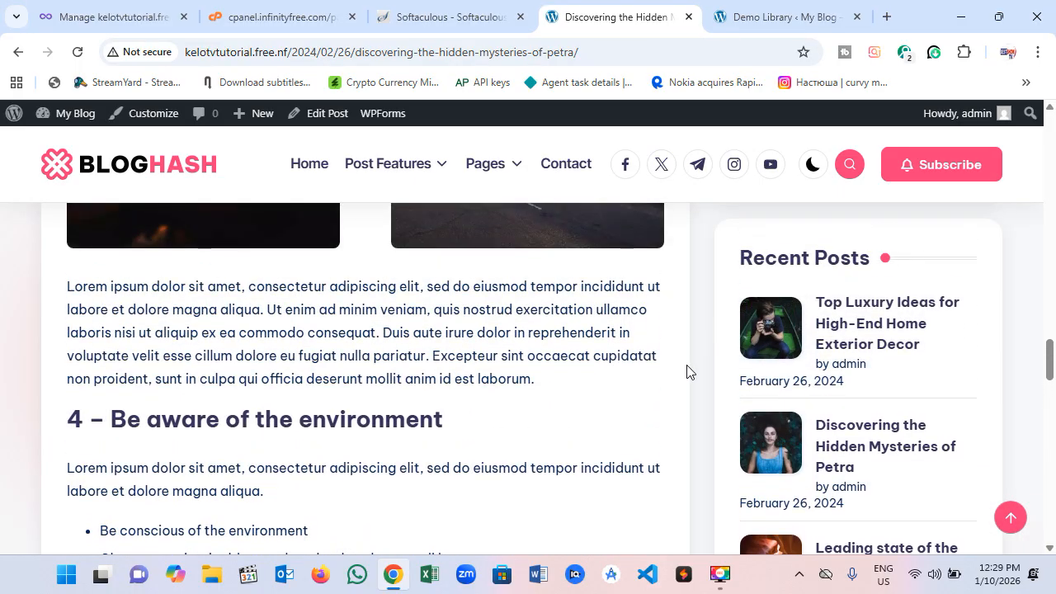
pyautogui.scroll(12, 686, 372)
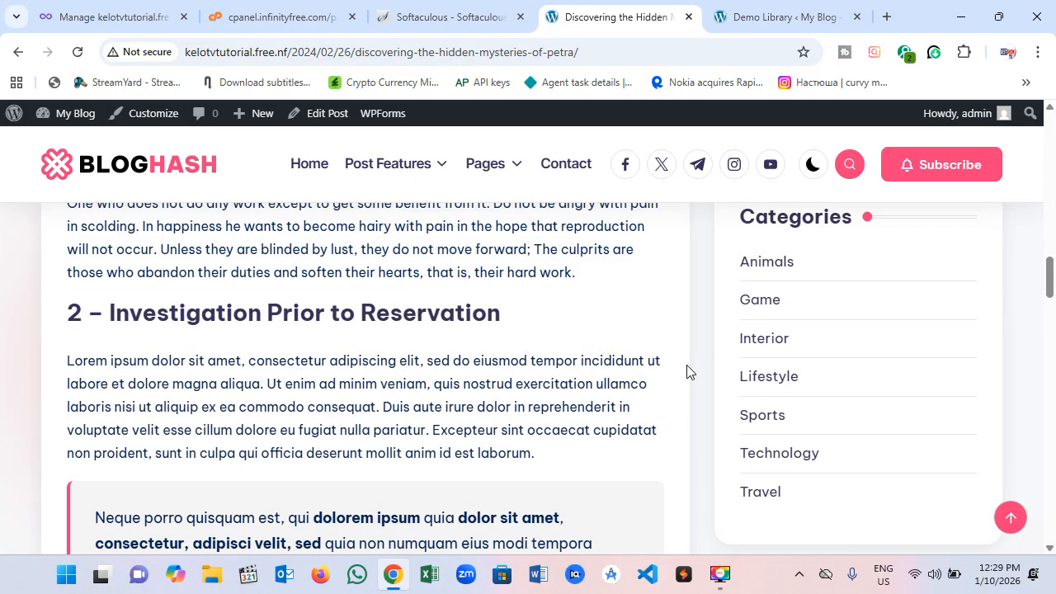
pyautogui.scroll(10, 686, 371)
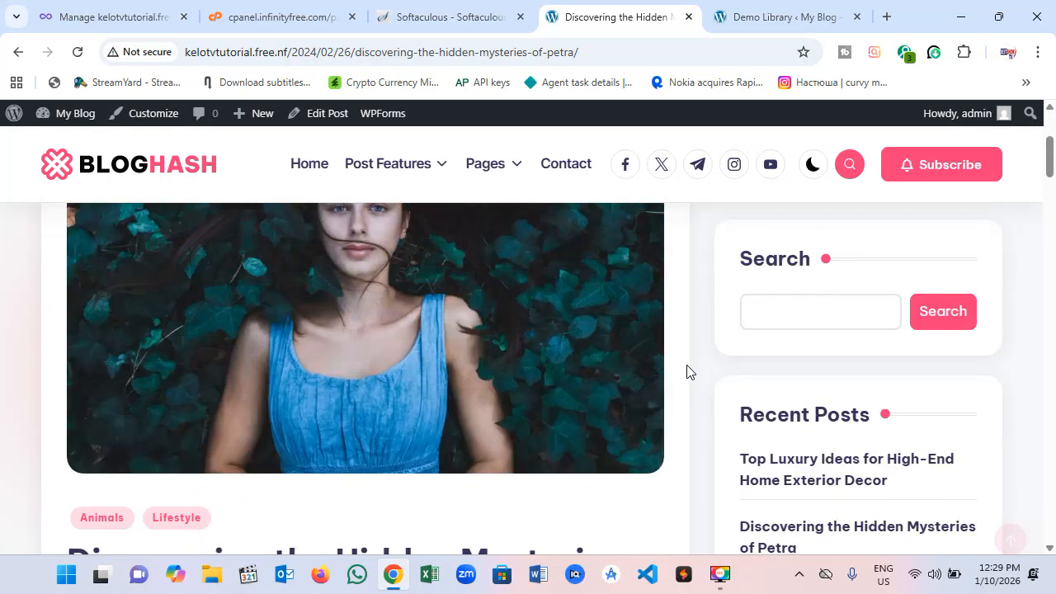